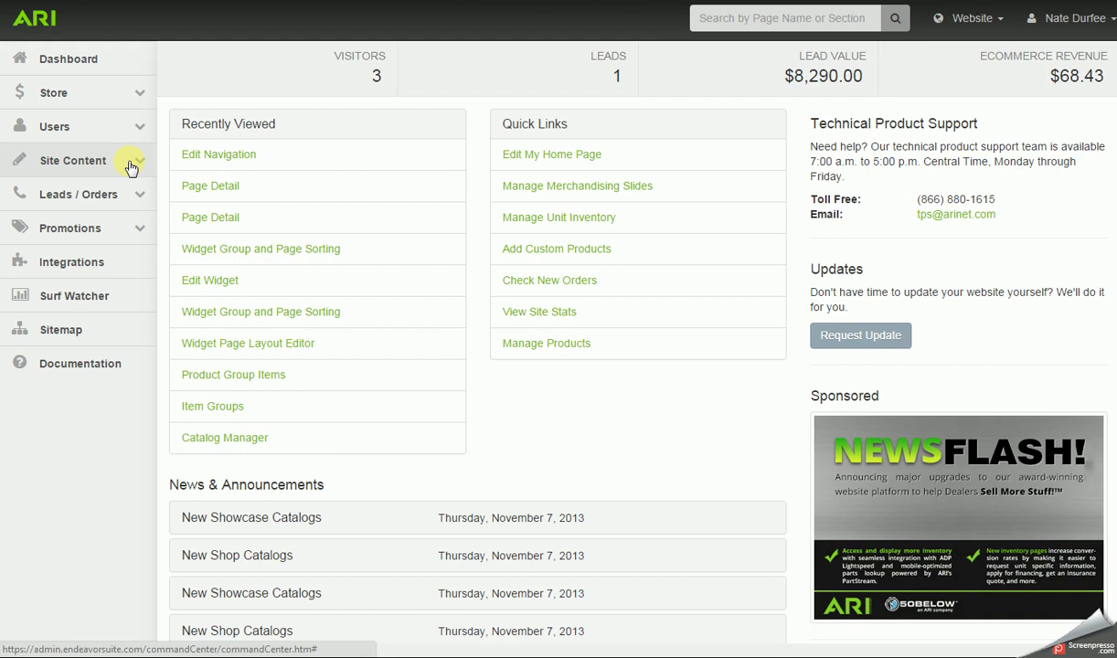
# Step: Open the list of editable site pages in the site content section
pyautogui.click(131, 166)
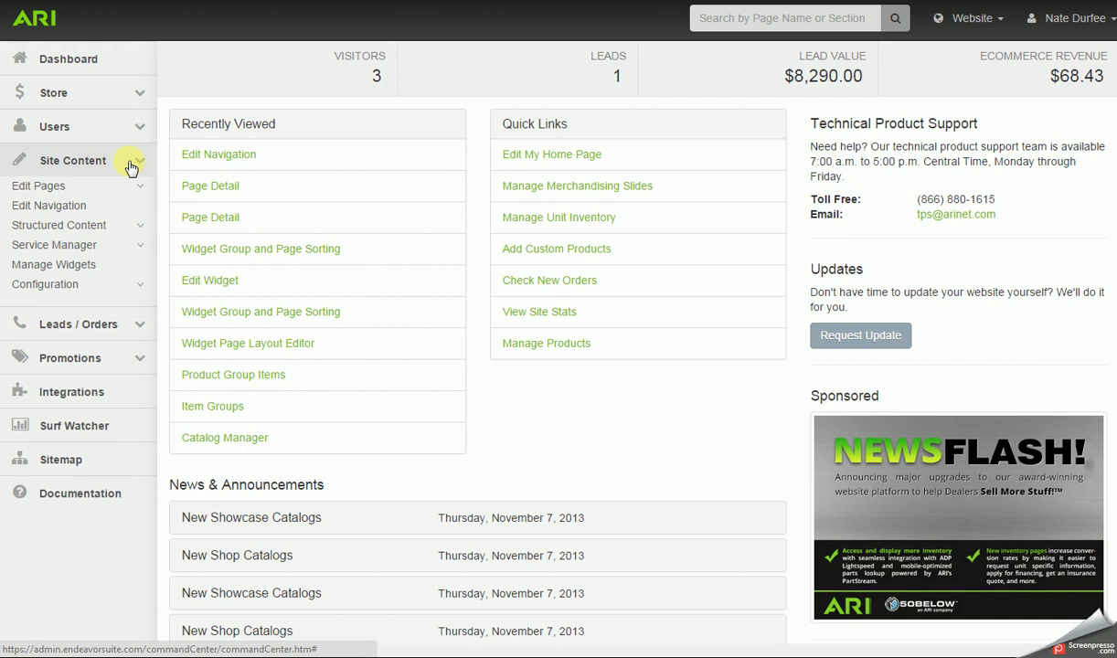
pyautogui.click(55, 187)
pyautogui.click(57, 216)
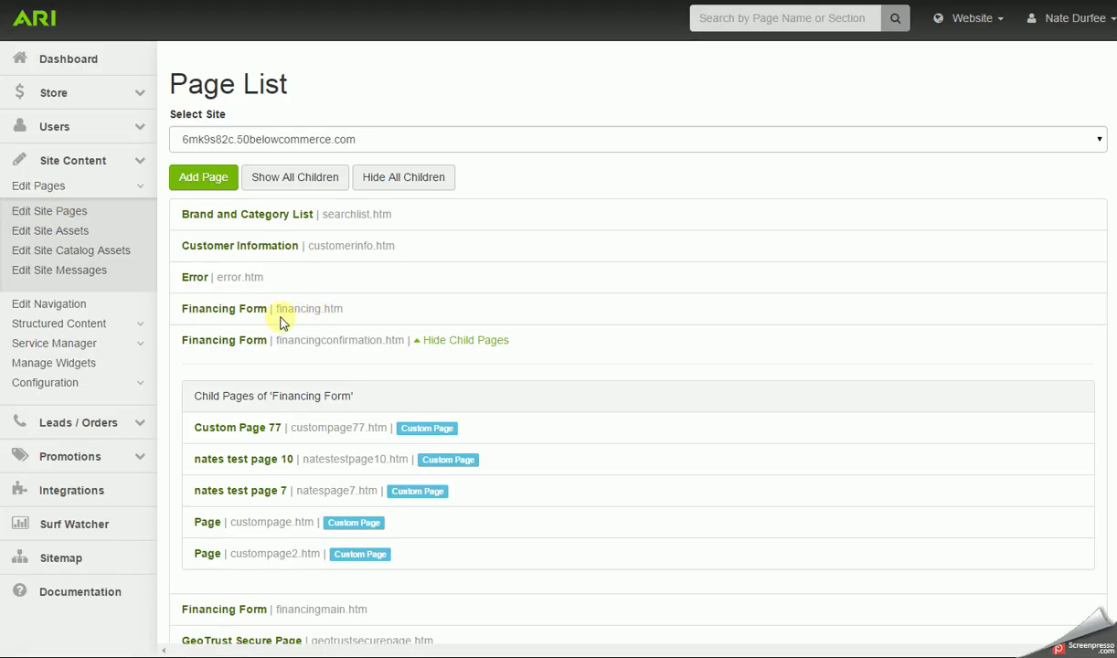
# Step: Find the Company Info page (aboutus.htm) among the child pages of Home and open its page details
pyautogui.scroll(-3, 281, 322)
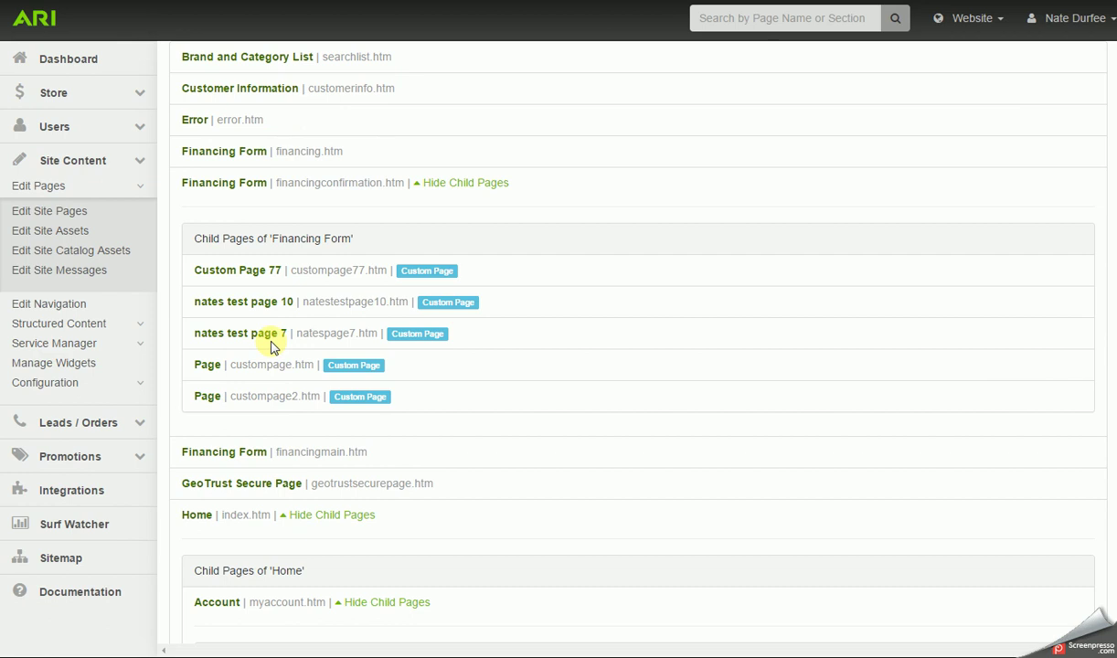
pyautogui.scroll(-3, 270, 347)
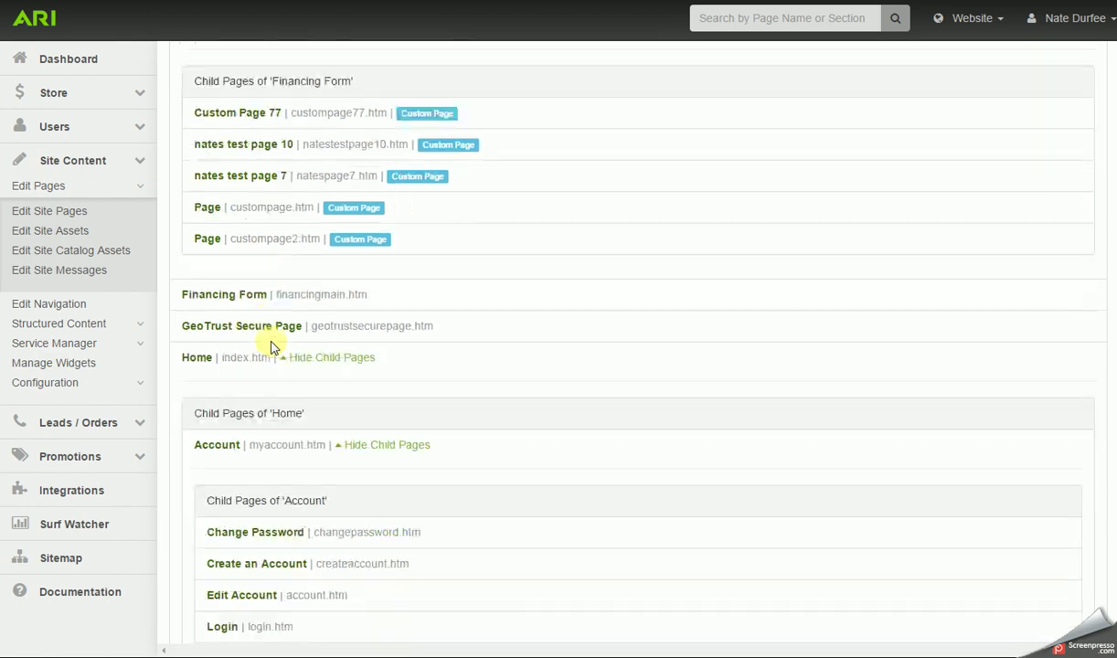
pyautogui.scroll(-10, 267, 346)
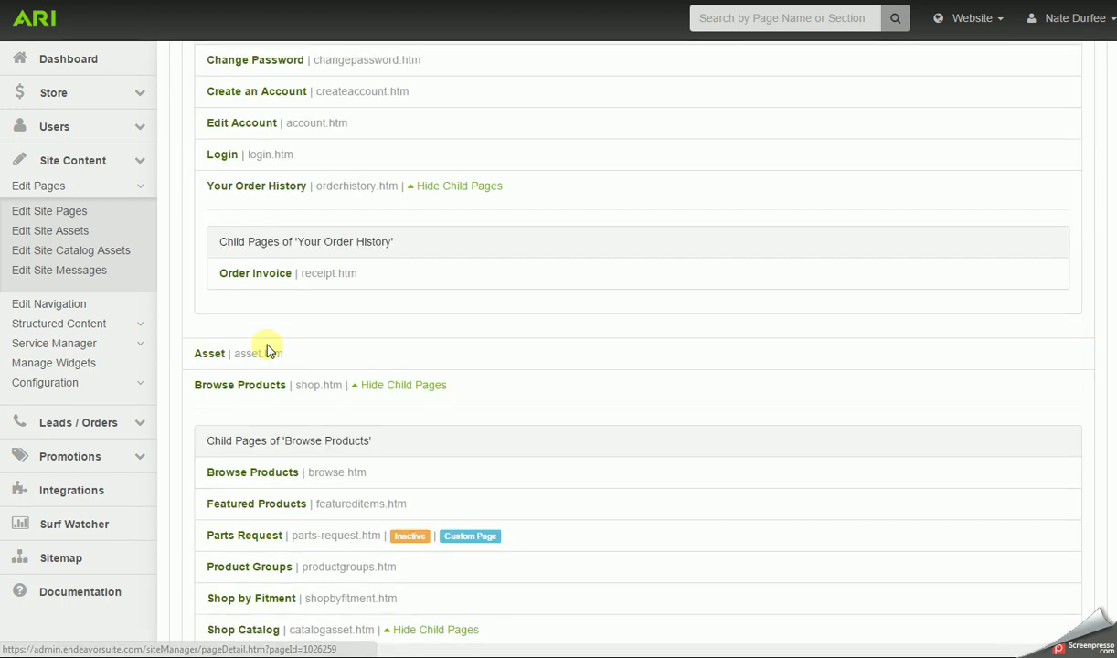
pyautogui.scroll(-9, 267, 349)
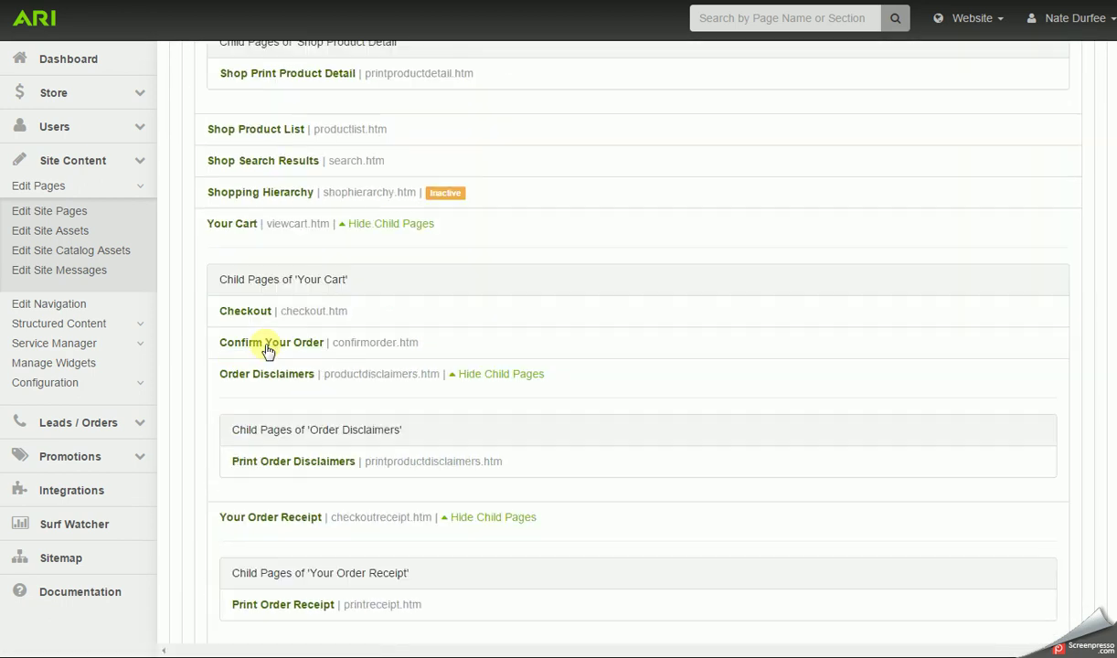
pyautogui.scroll(-2, 267, 348)
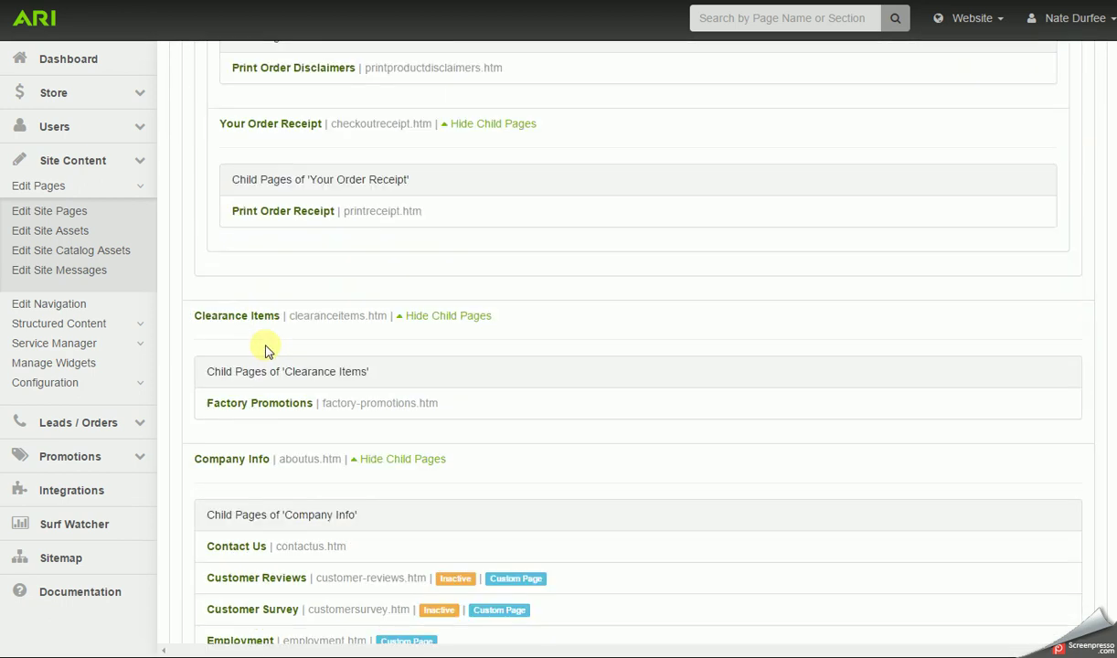
pyautogui.click(236, 382)
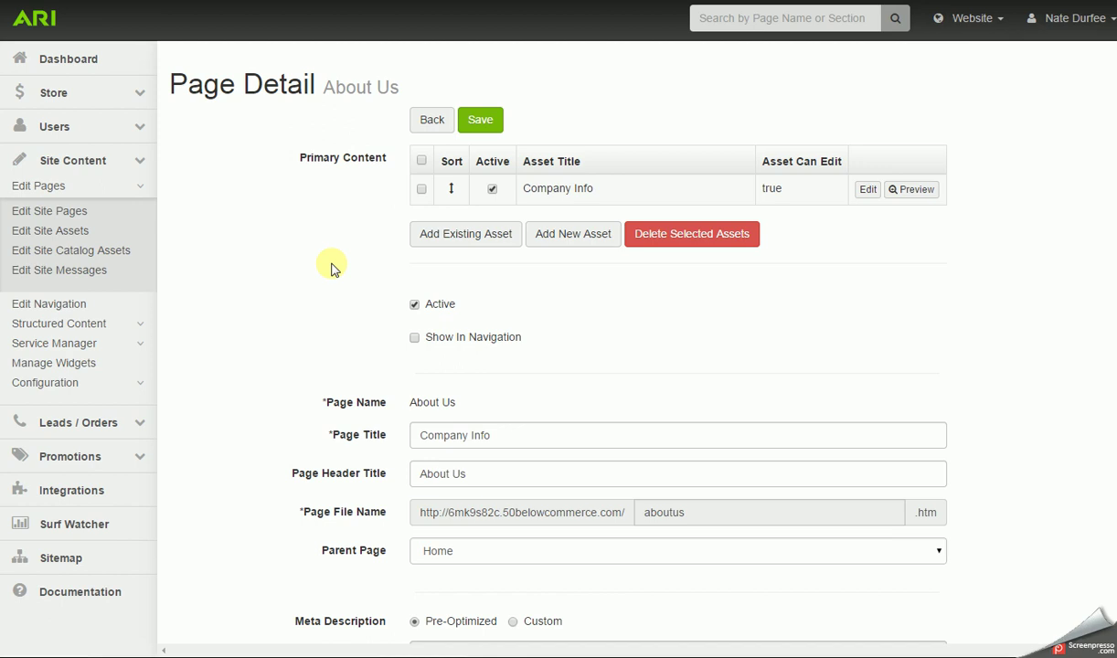
# Step: Review the Page Title and Page Header Title fields of the About Us page
pyautogui.scroll(-1, 325, 271)
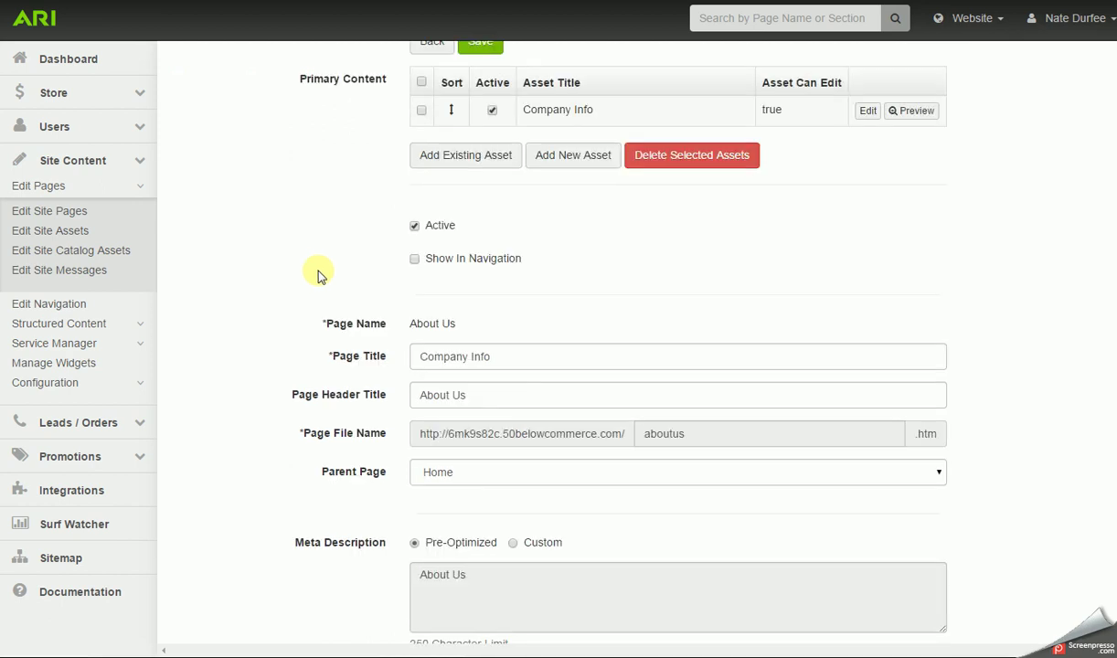
pyautogui.click(491, 357)
pyautogui.moveTo(491, 357); pyautogui.dragTo(421, 356)
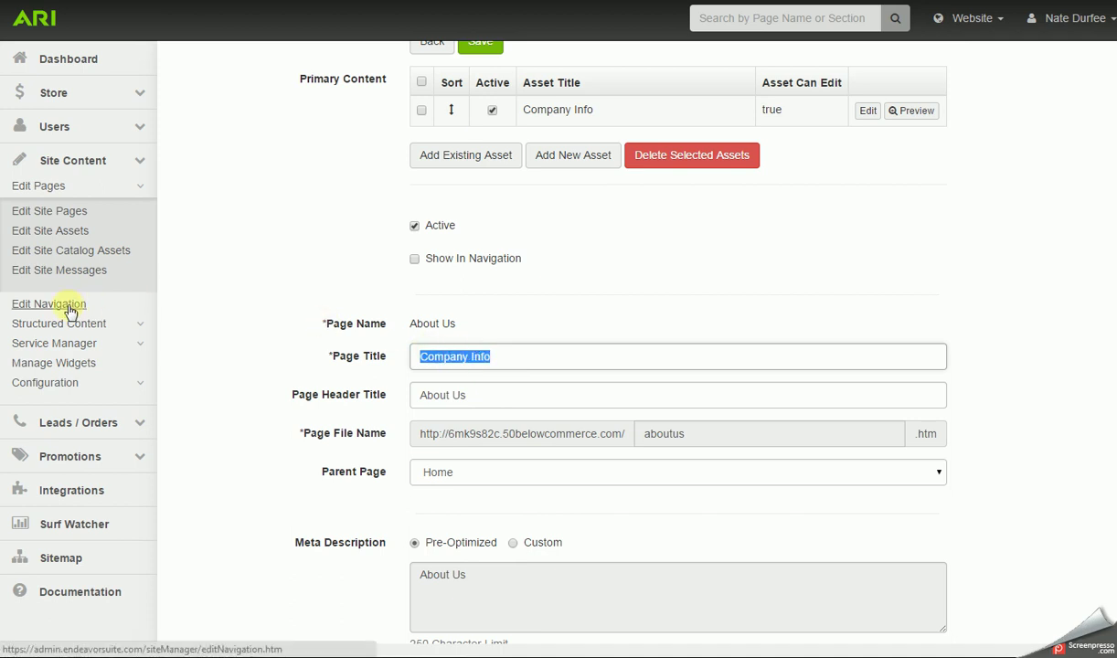
pyautogui.click(440, 376)
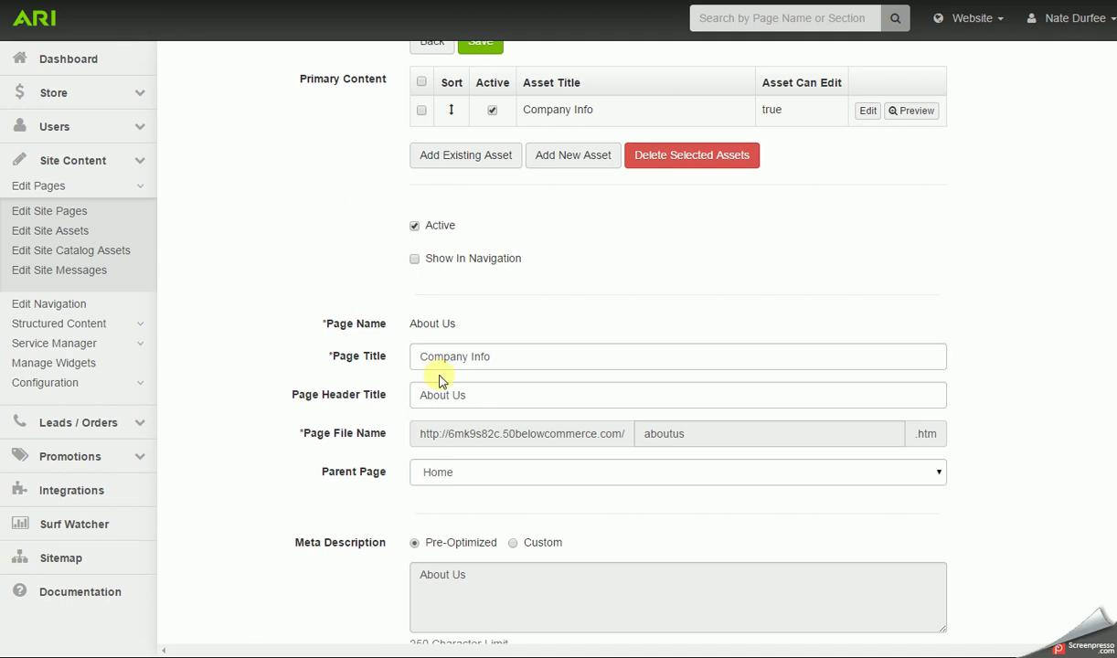
pyautogui.moveTo(469, 395); pyautogui.dragTo(419, 395)
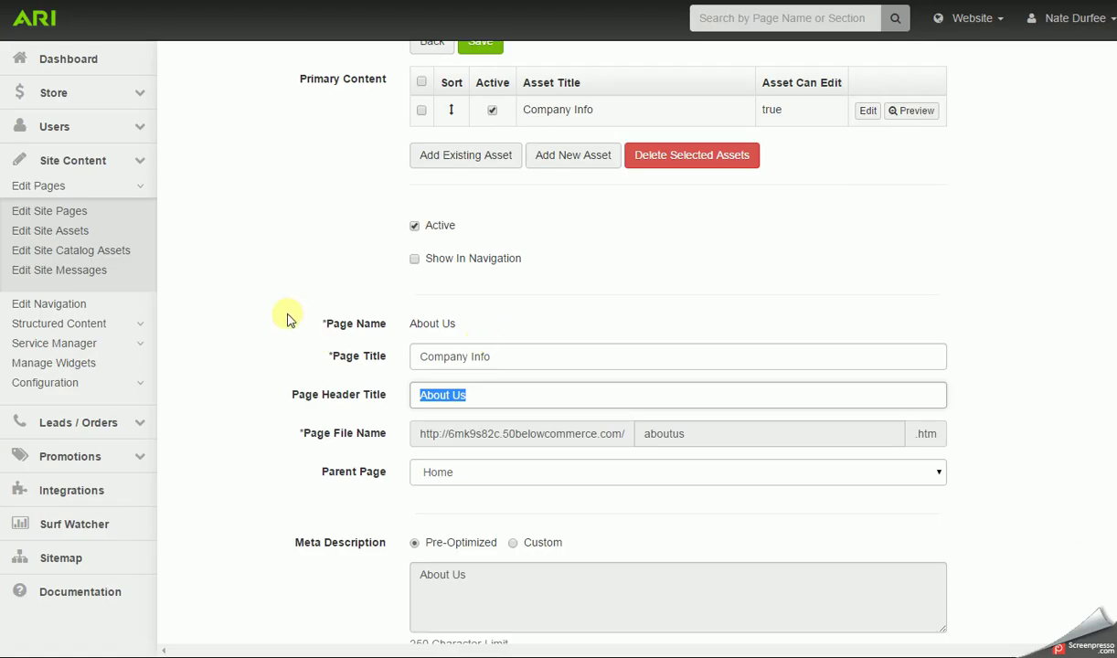
pyautogui.click(288, 311)
# Step: Switch the Meta Description to Custom and set it back to Pre-Optimized
pyautogui.scroll(-3, 287, 312)
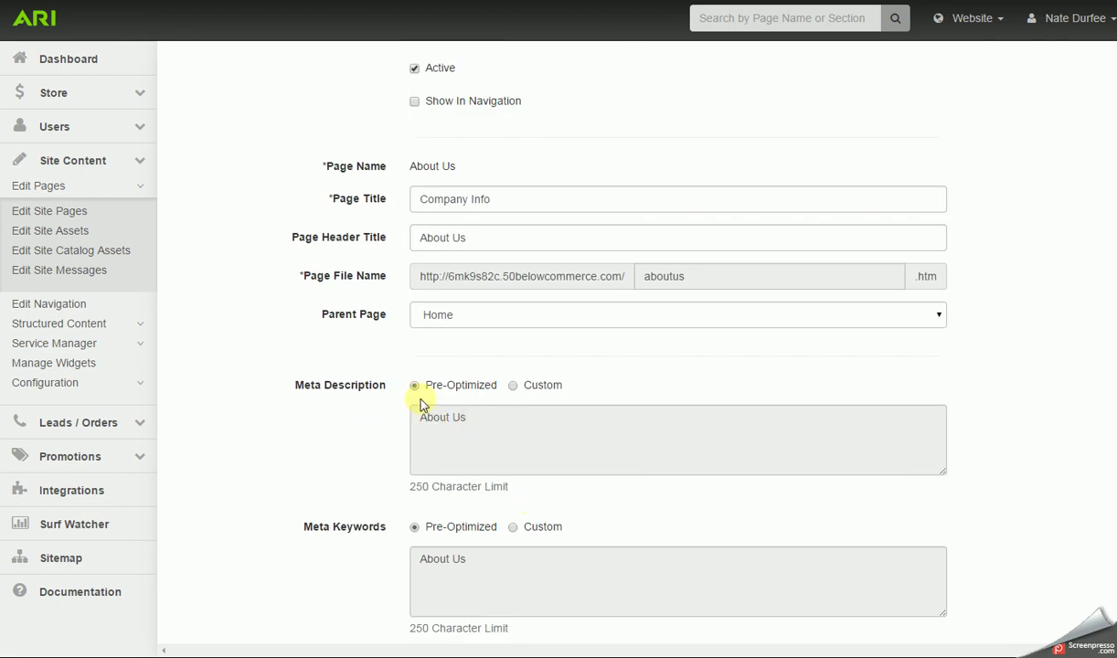
pyautogui.click(517, 388)
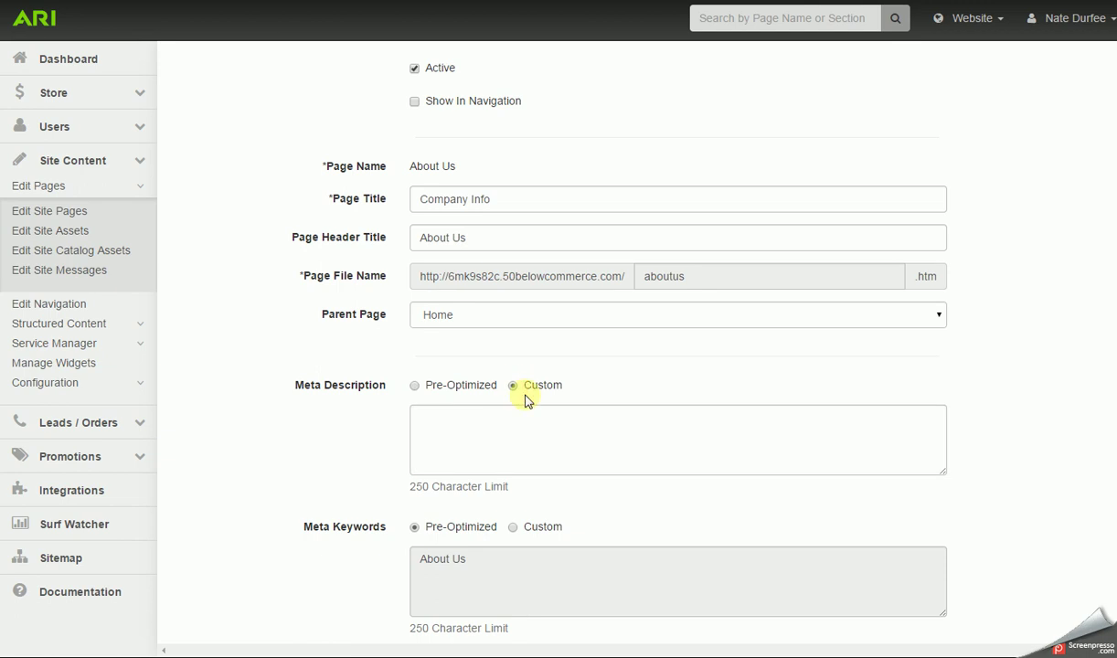
pyautogui.click(415, 388)
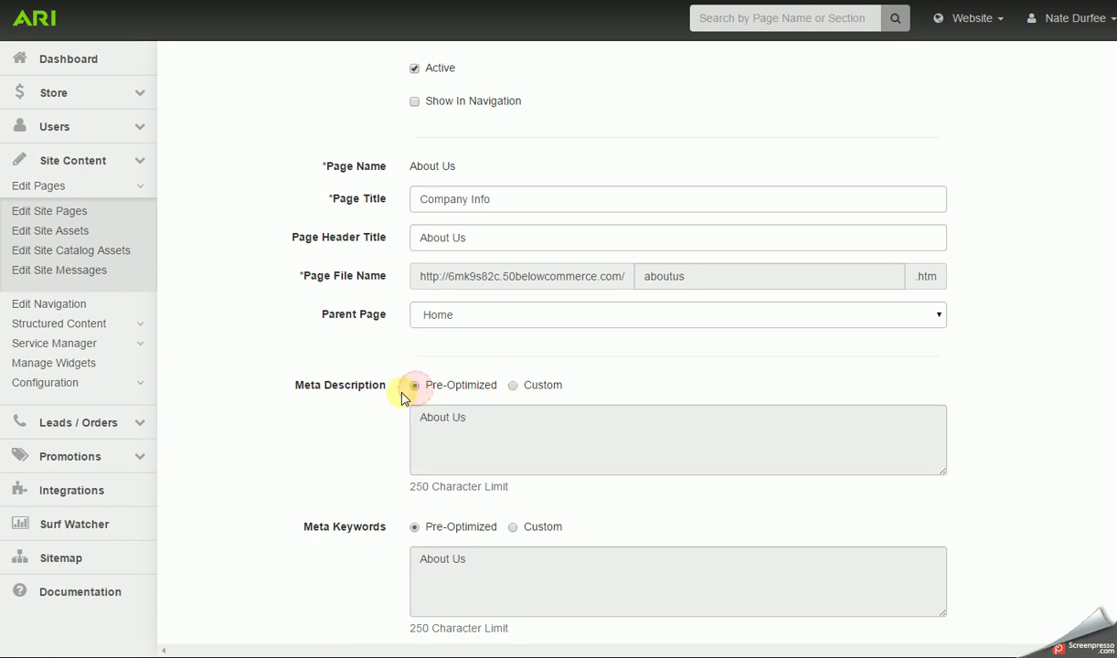
# Step: Open the page's Company Info asset for editing and start a new line below its paragraph
pyautogui.scroll(3, 374, 329)
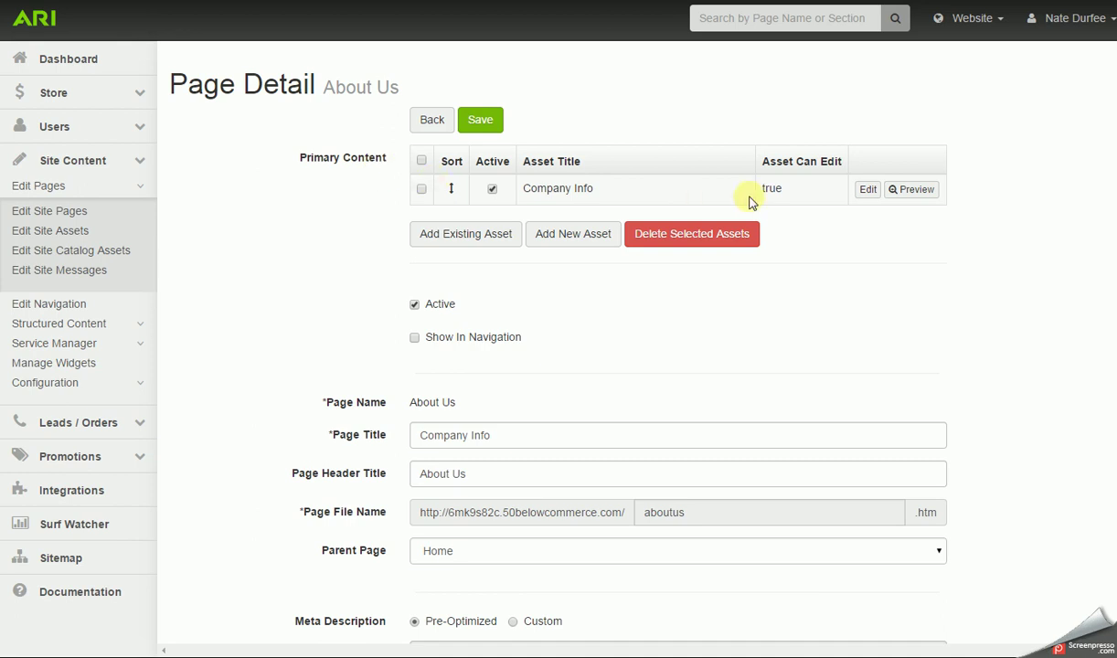
pyautogui.click(864, 195)
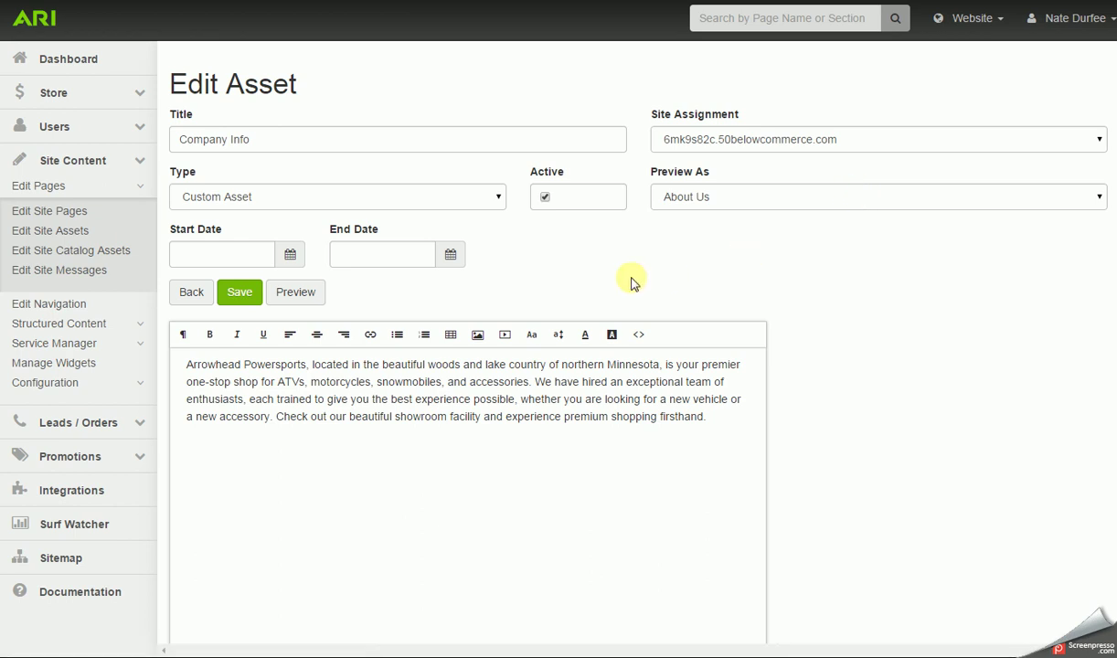
pyautogui.scroll(-1, 631, 283)
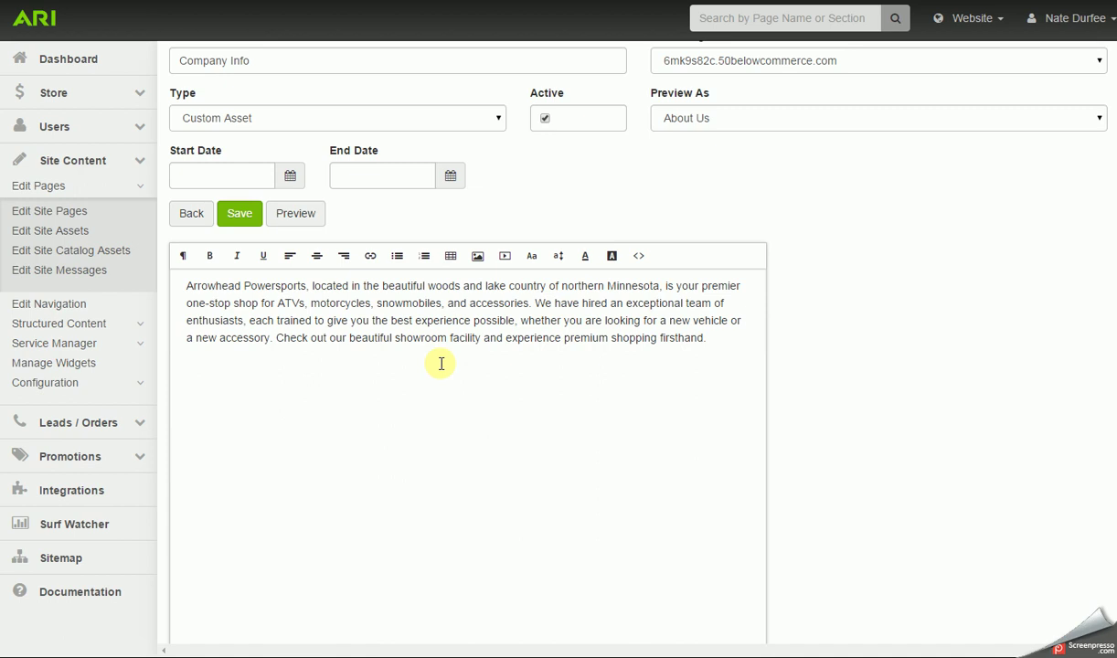
pyautogui.click(710, 340)
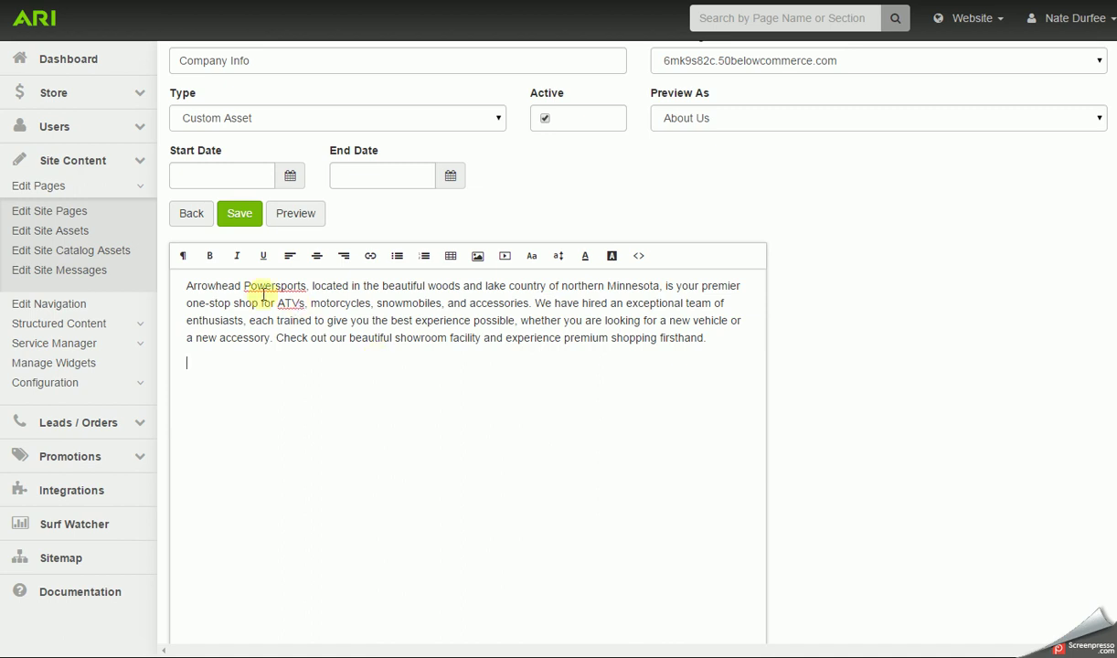
pyautogui.click(210, 258)
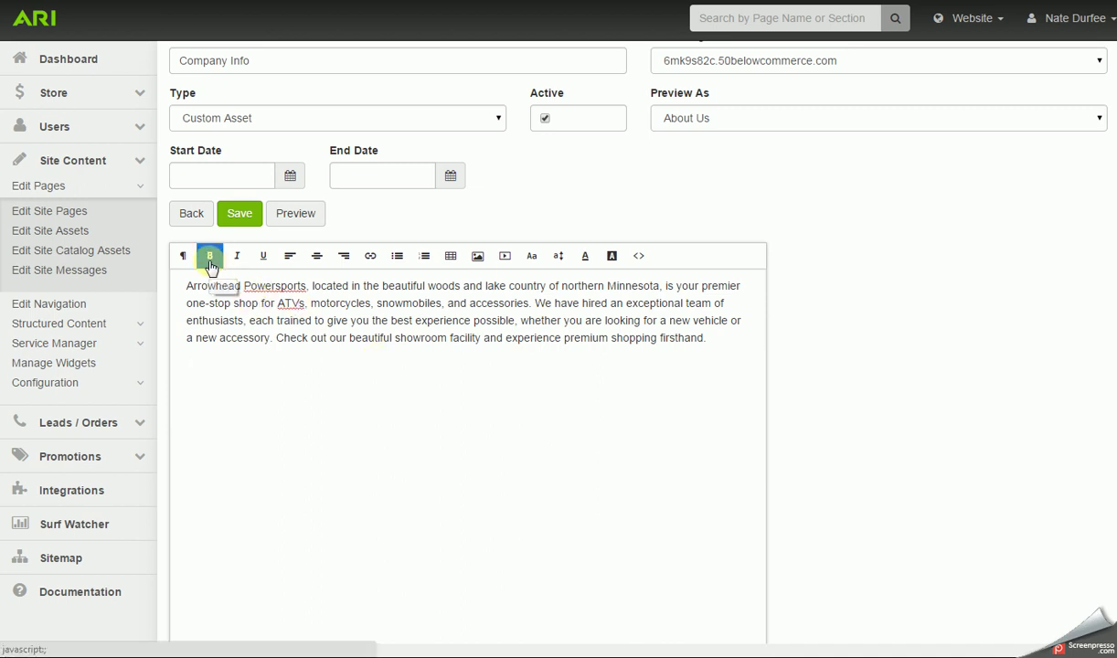
pyautogui.click(239, 260)
pyautogui.click(262, 259)
pyautogui.click(559, 257)
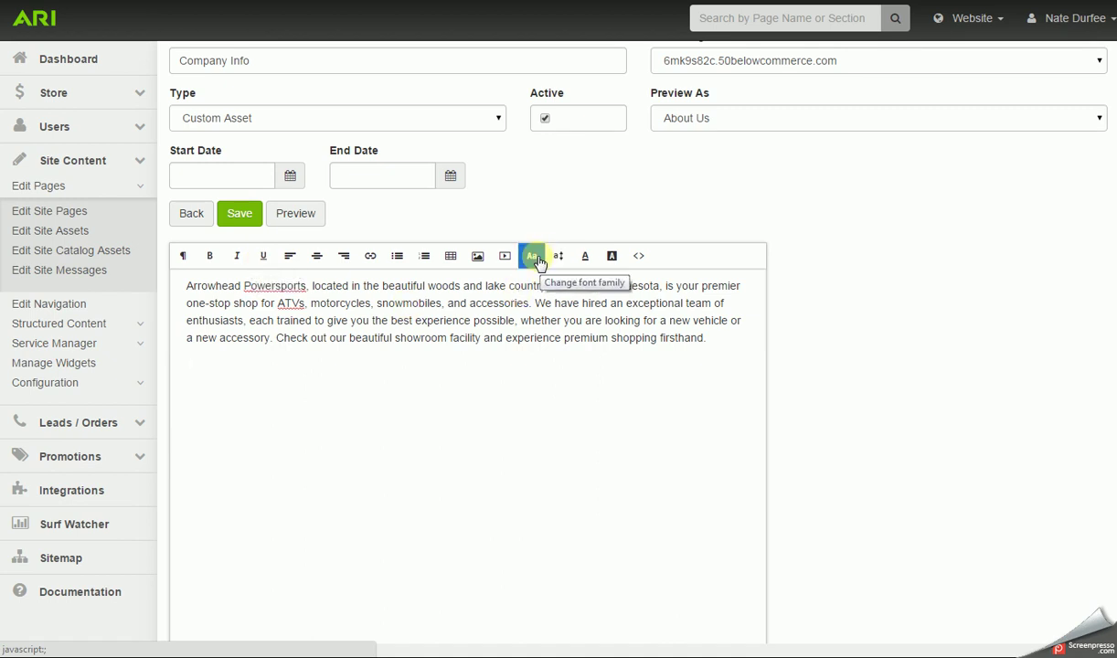
pyautogui.click(585, 256)
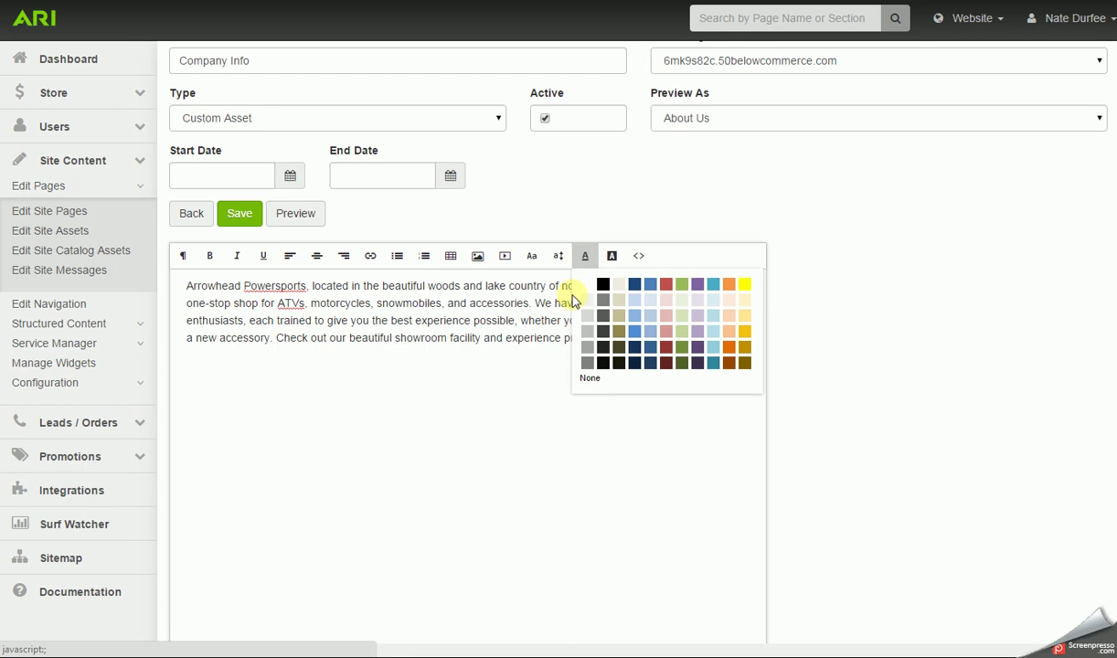
pyautogui.click(535, 484)
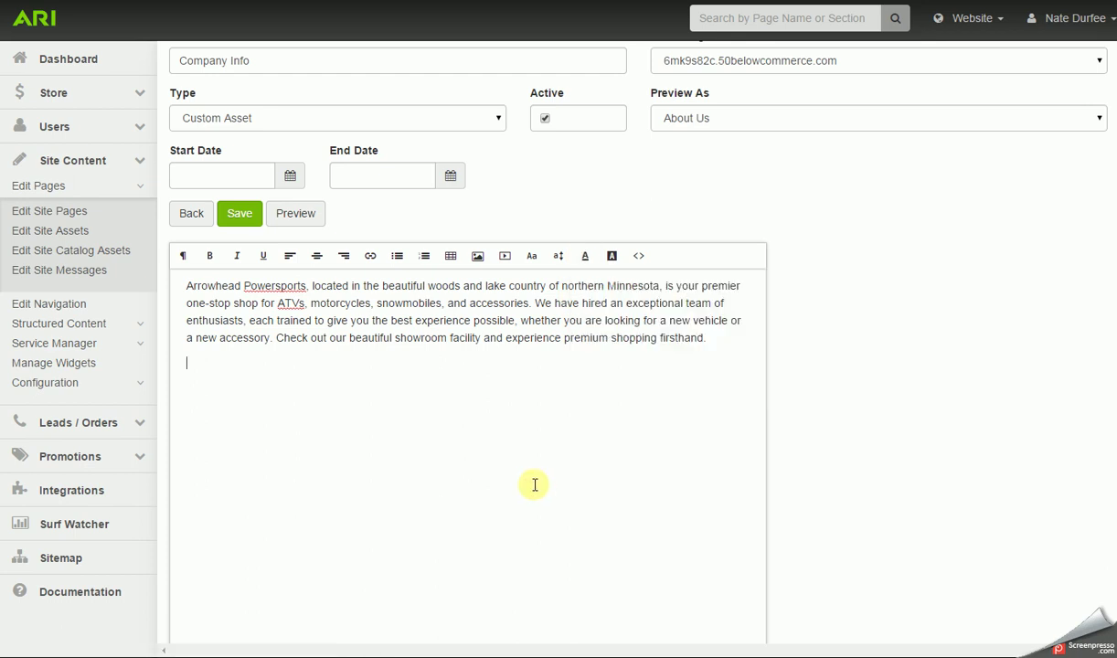
# Step: Open the file browser for inserting an image into the asset text and look through the stored files
pyautogui.click(481, 259)
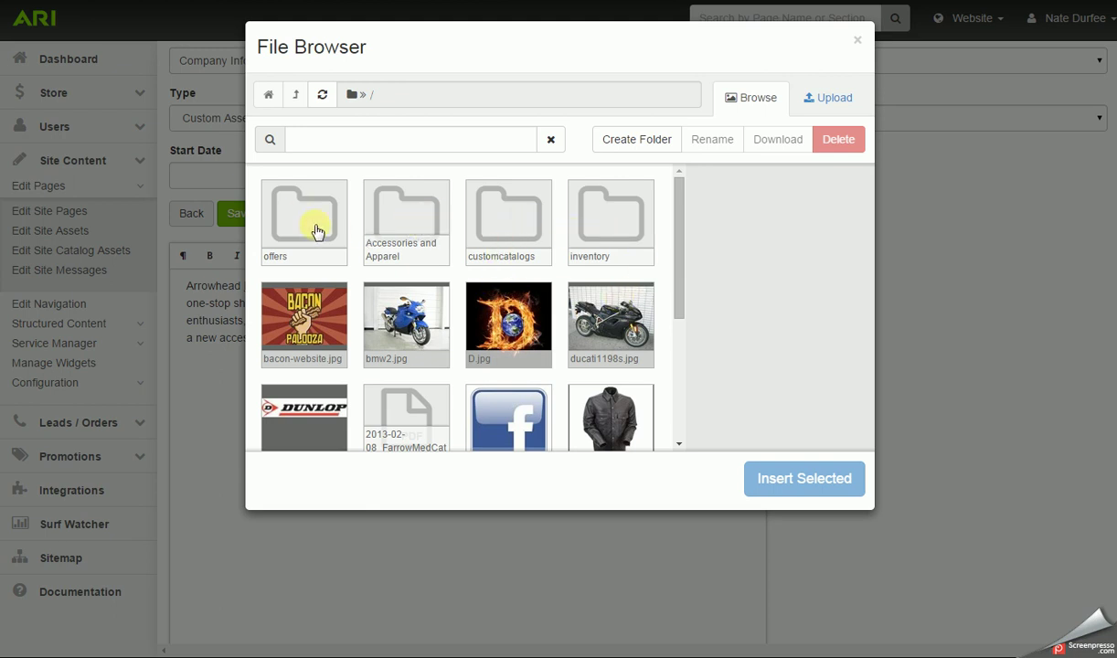
pyautogui.click(675, 275)
pyautogui.moveTo(679, 308)
pyautogui.mouseDown()
pyautogui.moveTo(679, 411)
pyautogui.moveTo(673, 270)
pyautogui.moveTo(682, 291)
pyautogui.mouseUp()
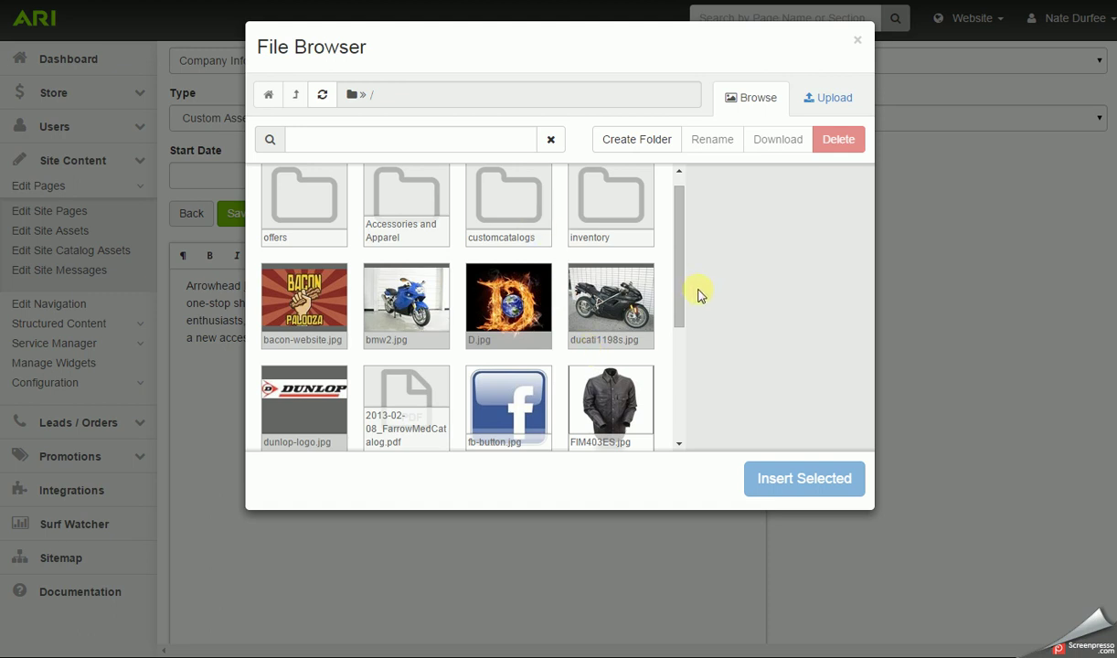
pyautogui.click(836, 101)
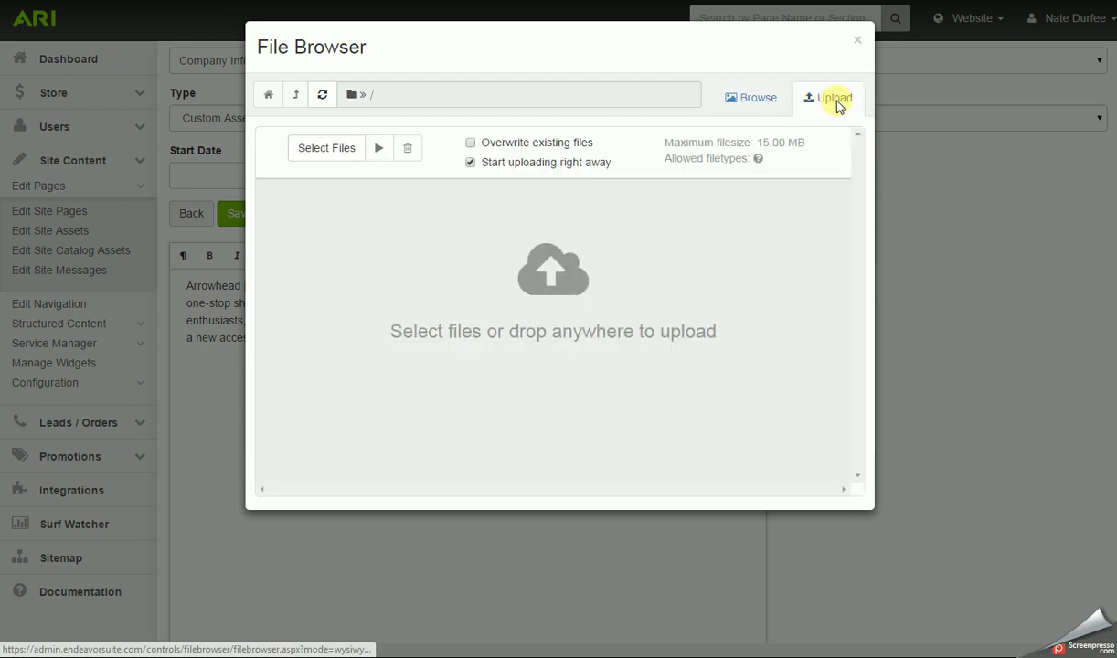
pyautogui.click(338, 157)
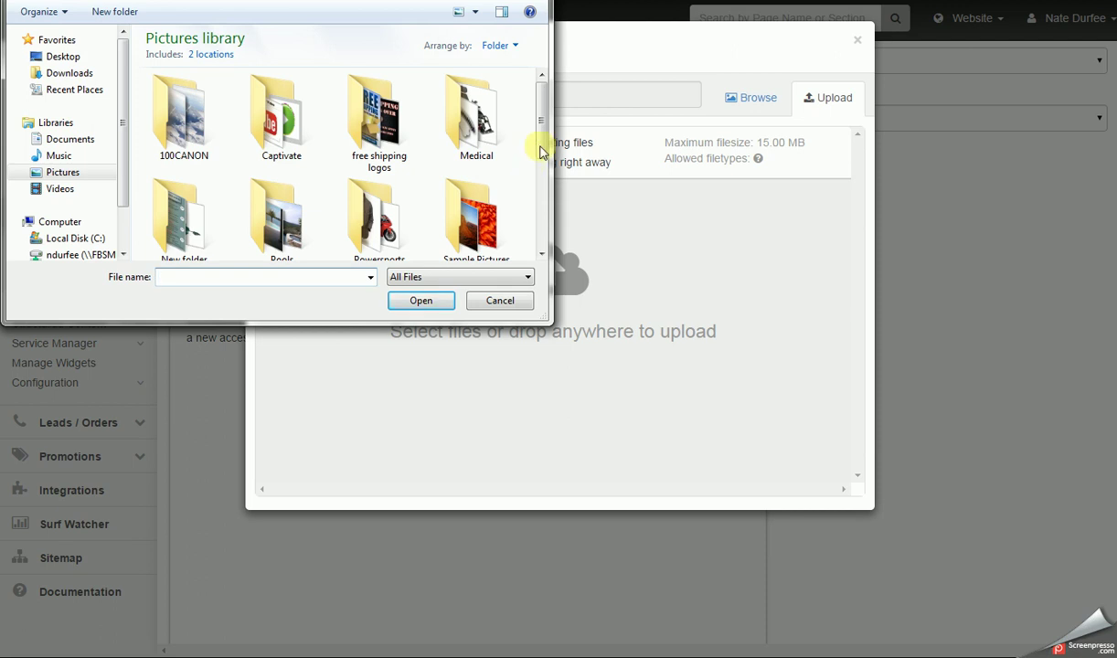
pyautogui.moveTo(542, 141); pyautogui.dragTo(546, 242)
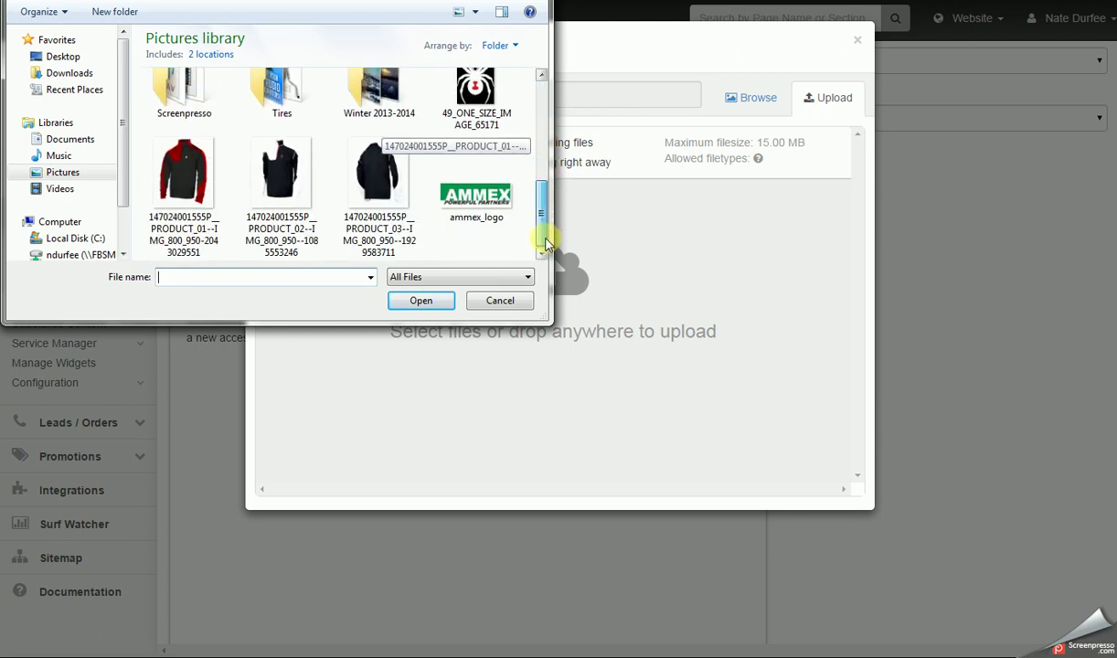
pyautogui.click(196, 201)
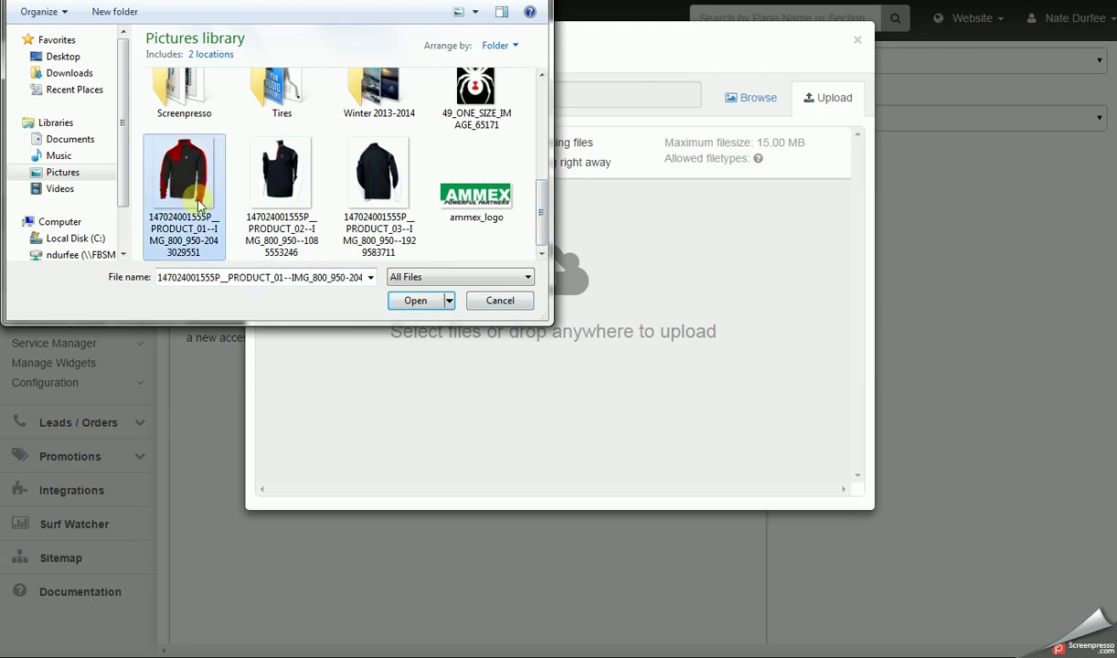
pyautogui.keyDown('ctrl'); pyautogui.click(283, 211); pyautogui.keyUp('ctrl')
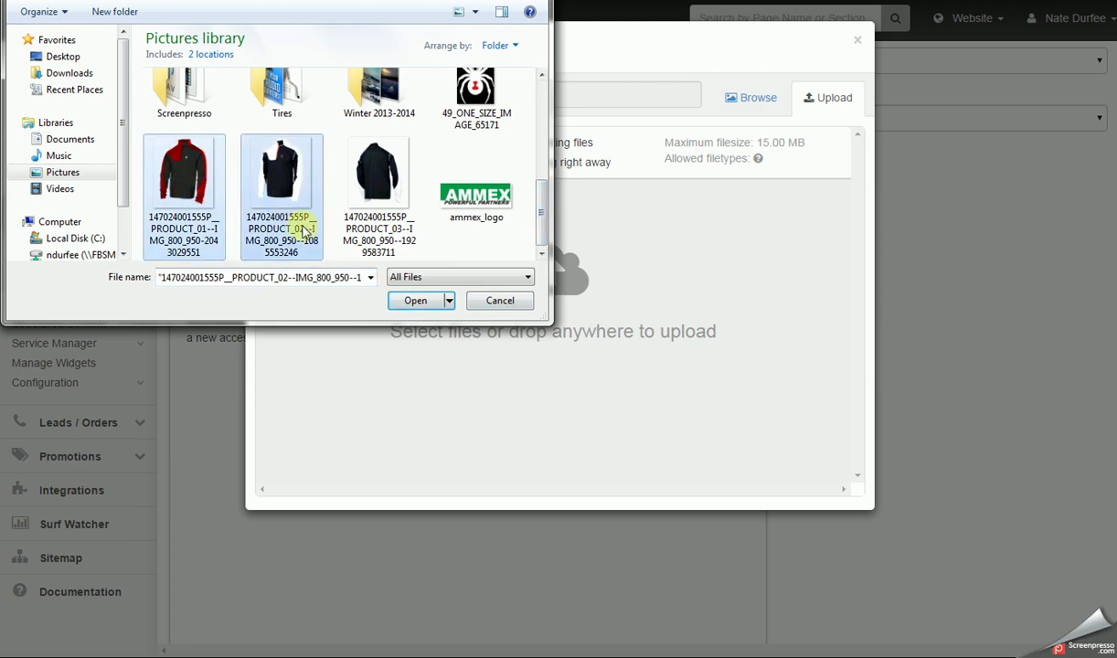
pyautogui.keyDown('ctrl'); pyautogui.click(369, 225); pyautogui.keyUp('ctrl')
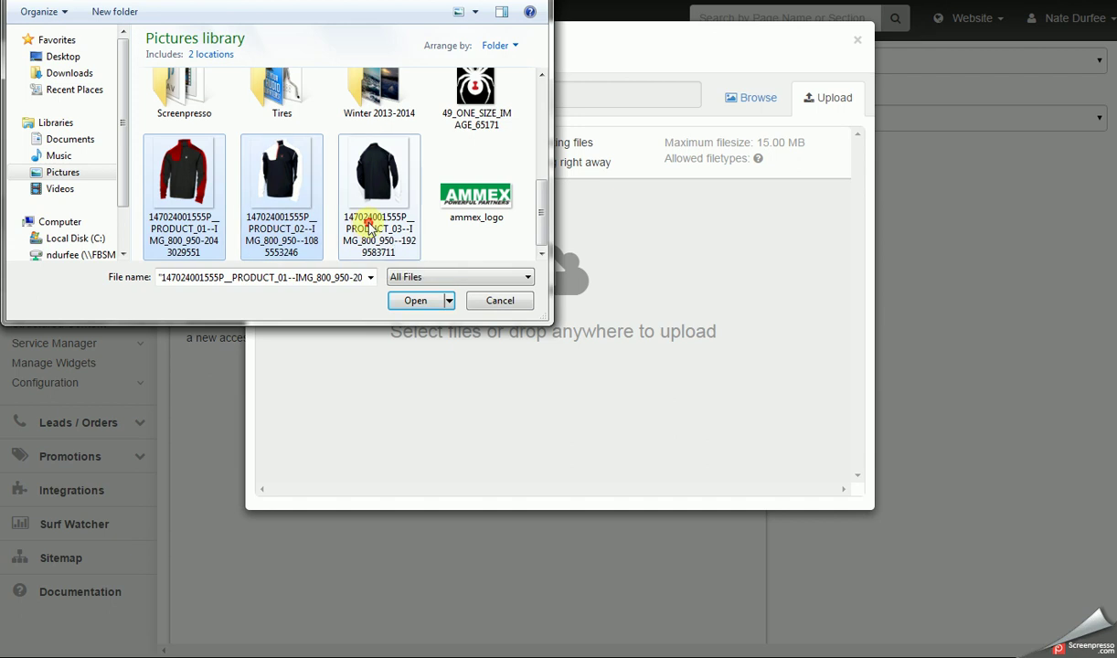
pyautogui.click(414, 301)
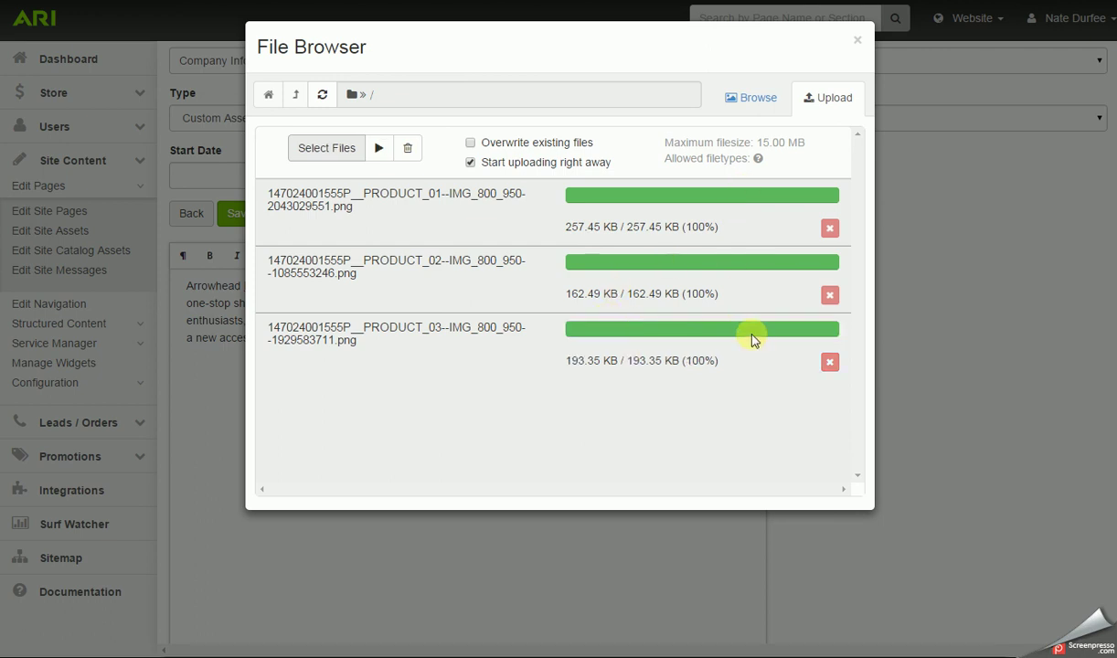
# Step: Select the stored image IMG_0073.JPG for the asset text and give it a custom size of 500 × 333 px
pyautogui.click(748, 100)
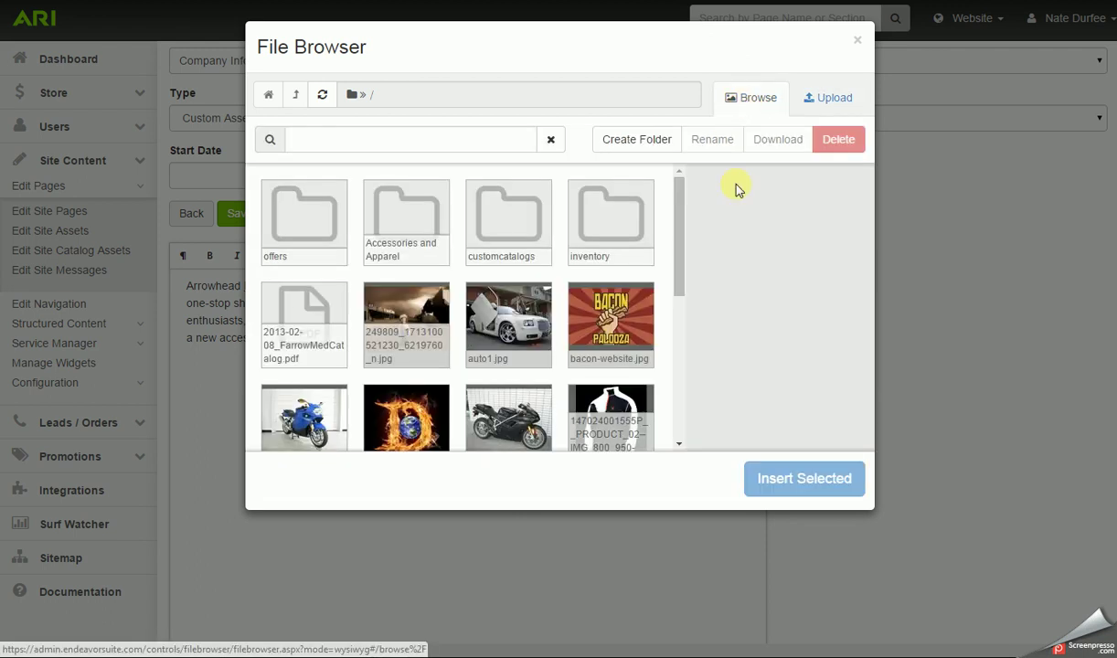
pyautogui.moveTo(679, 232); pyautogui.dragTo(681, 374)
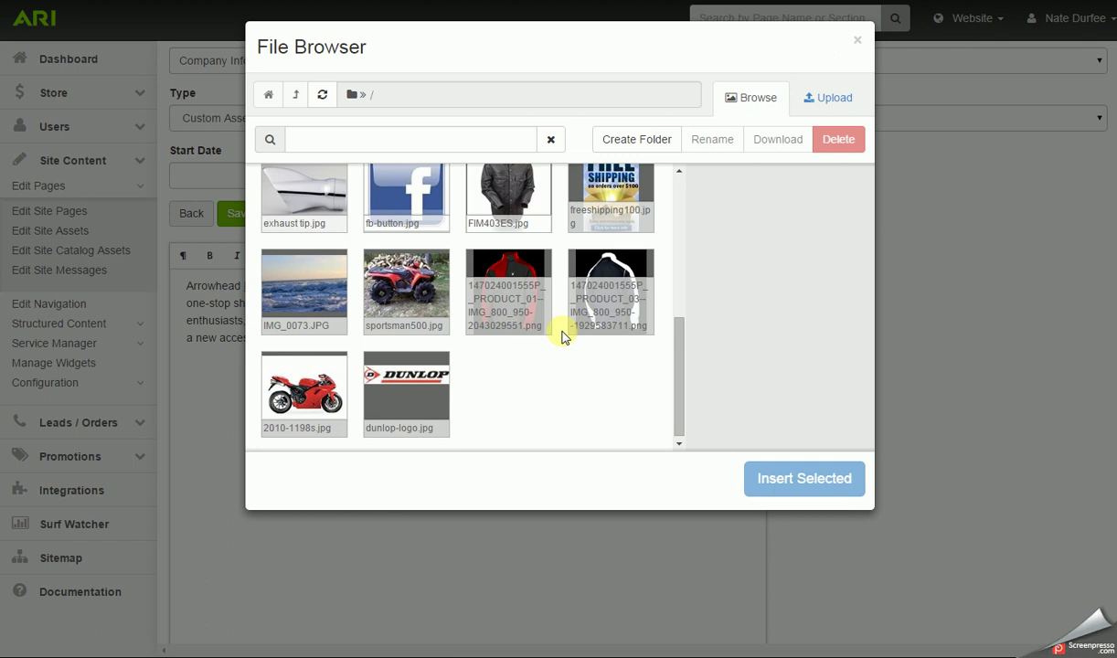
pyautogui.click(307, 293)
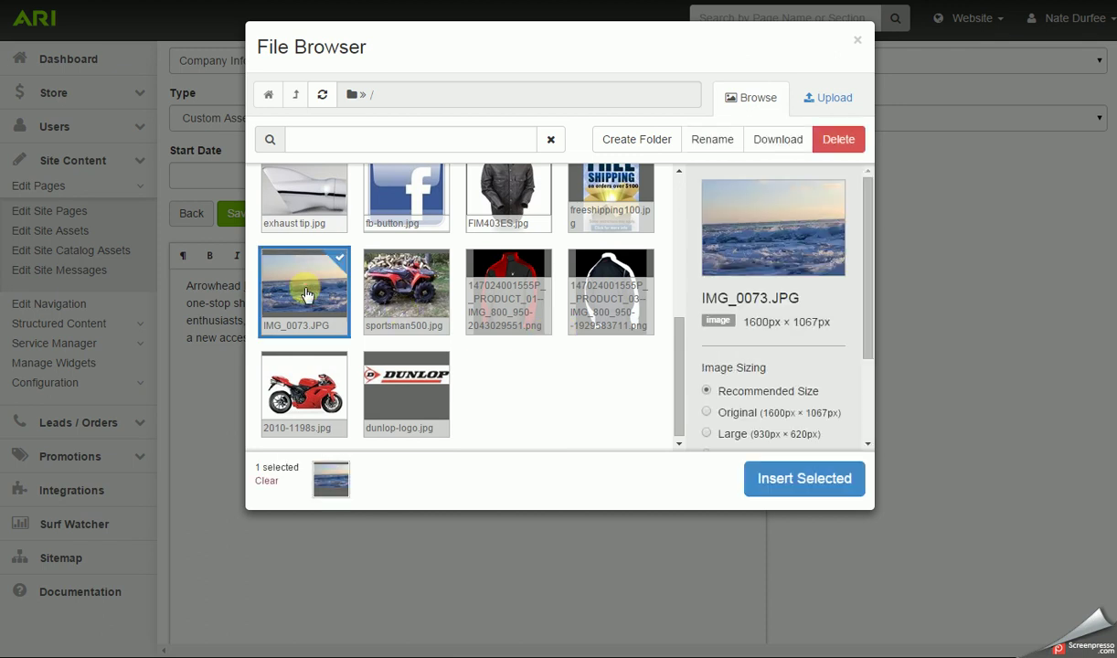
pyautogui.moveTo(869, 293); pyautogui.dragTo(866, 357)
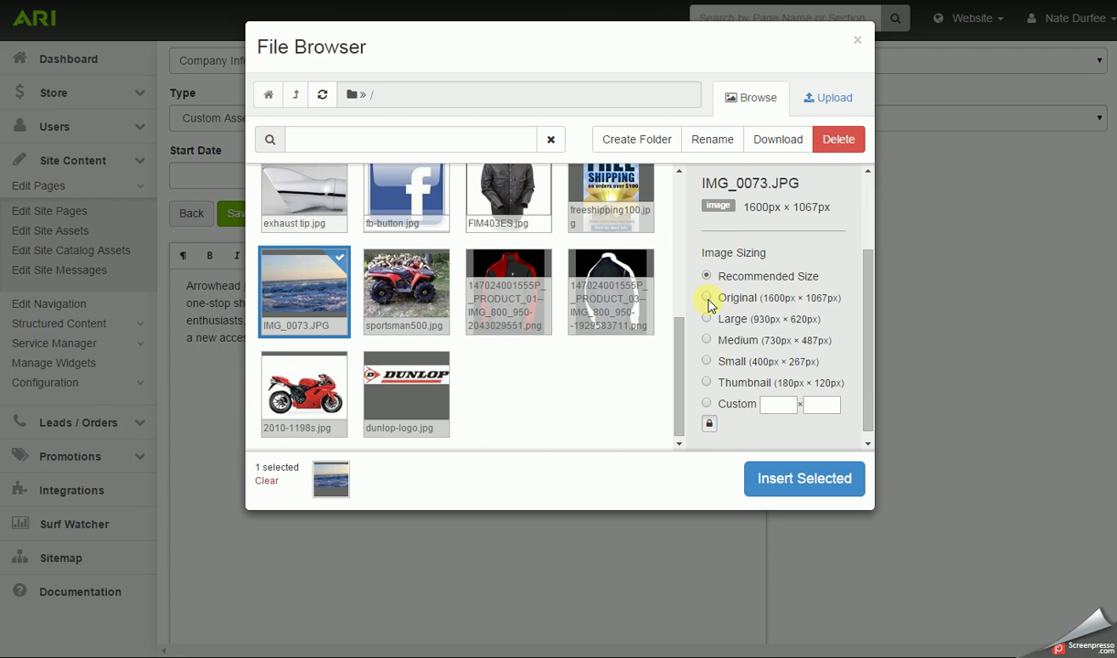
pyautogui.click(709, 404)
pyautogui.moveTo(783, 404); pyautogui.dragTo(757, 410)
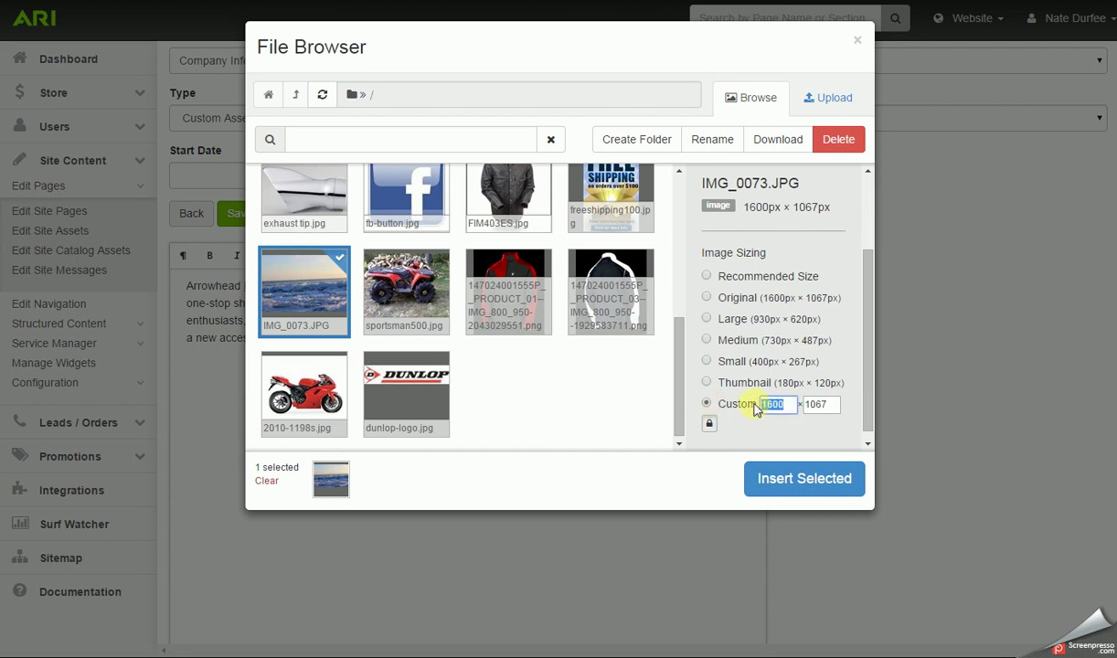
pyautogui.write('500')
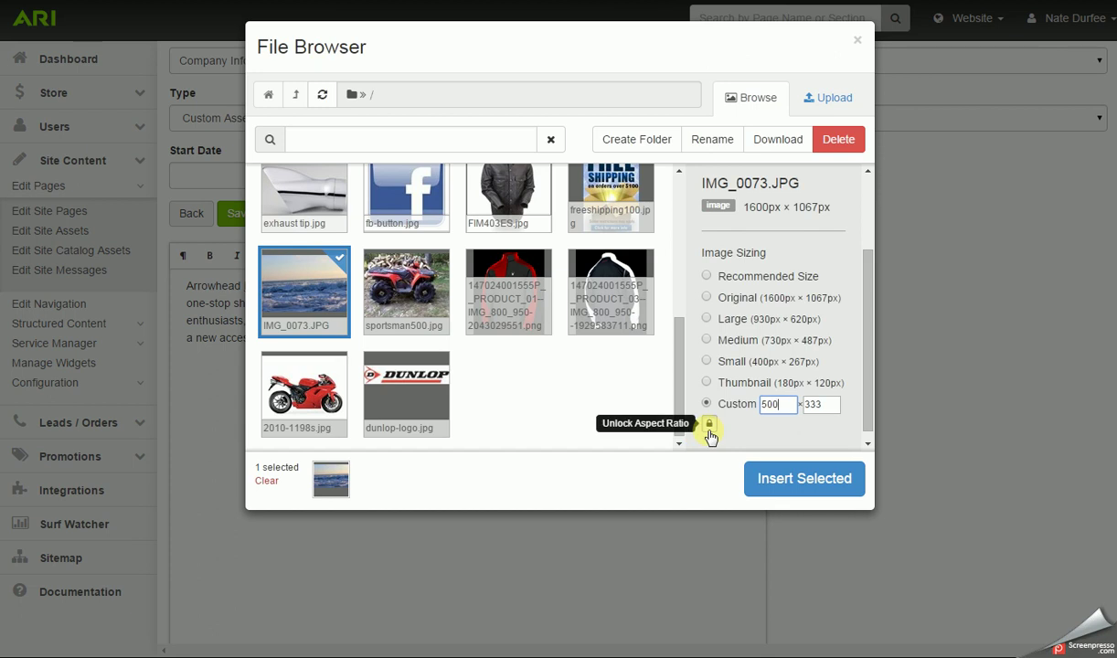
# Step: Insert the selected image below the Company Info paragraph and center it
pyautogui.click(800, 479)
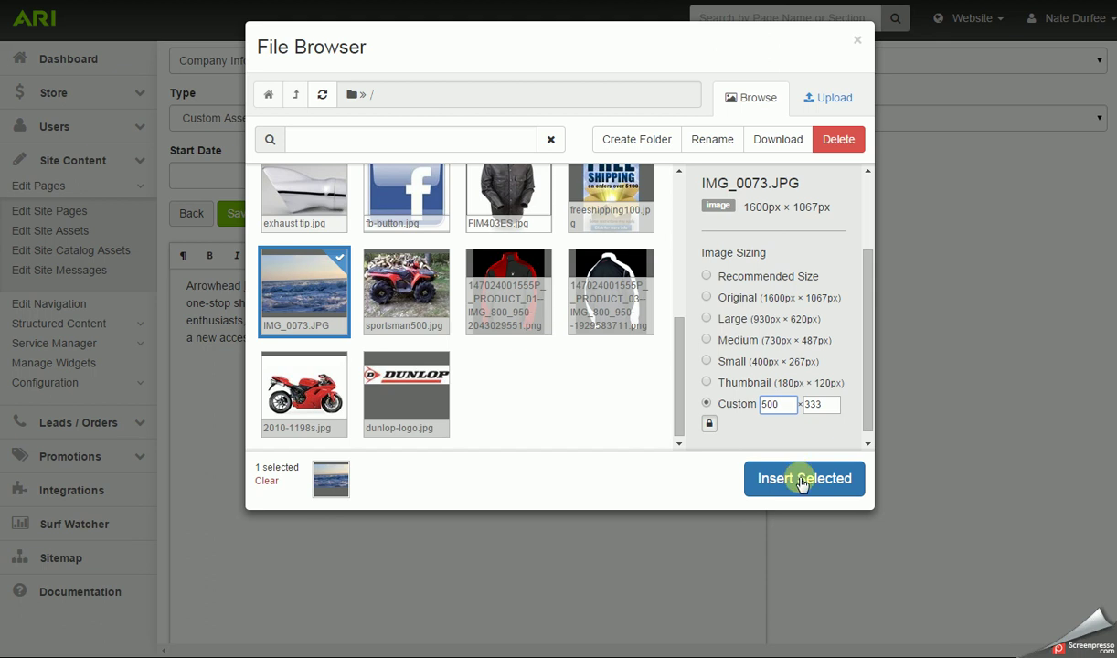
pyautogui.click(802, 484)
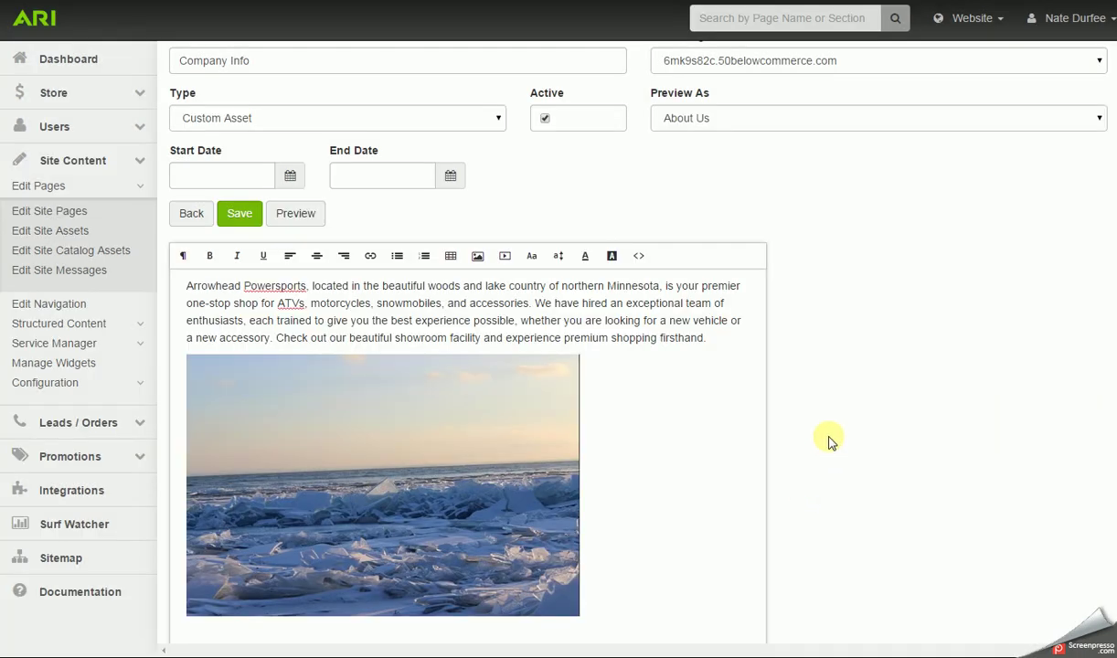
pyautogui.scroll(-1, 830, 442)
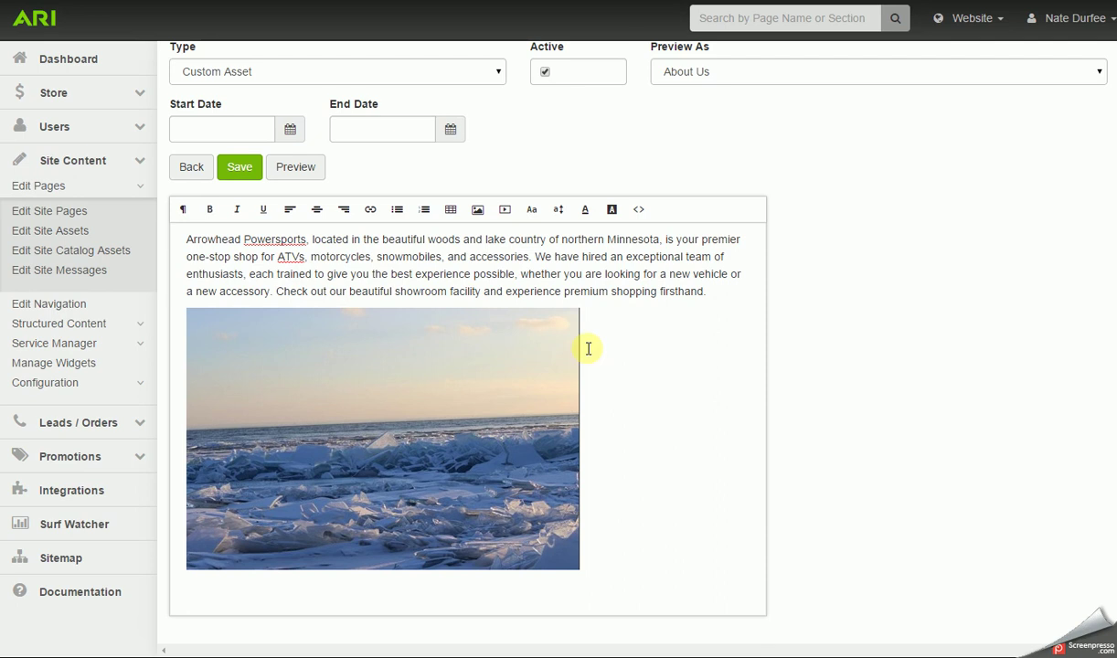
pyautogui.click(318, 215)
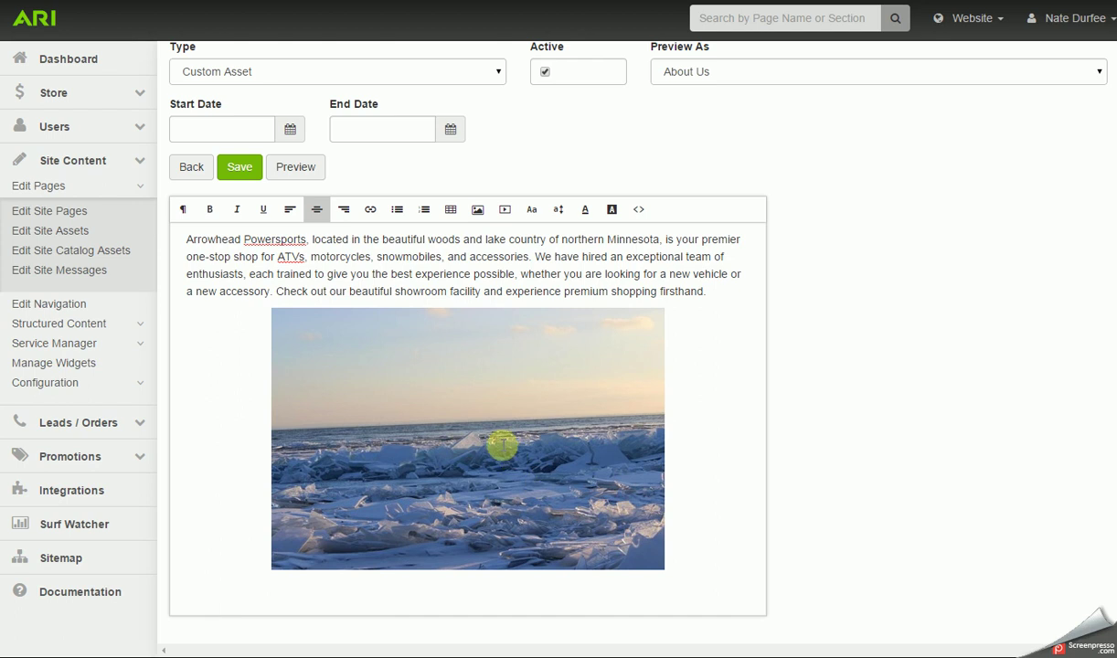
# Step: Open the inserted image's edit settings, toggle opening its link in a new tab on and off, and cancel
pyautogui.click(469, 432)
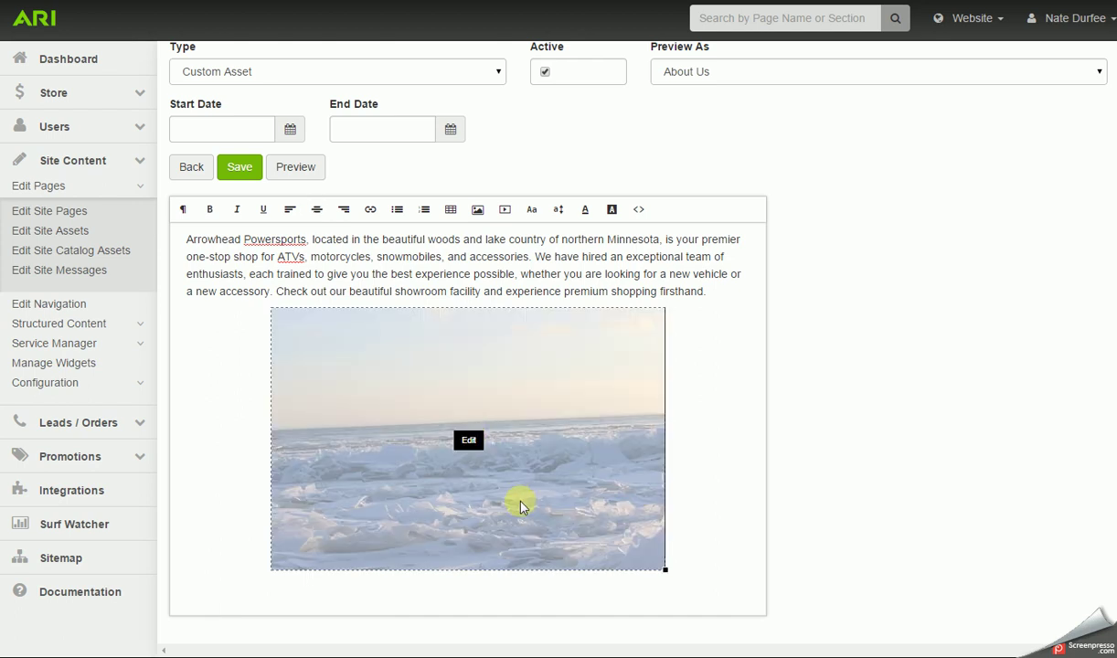
pyautogui.click(468, 443)
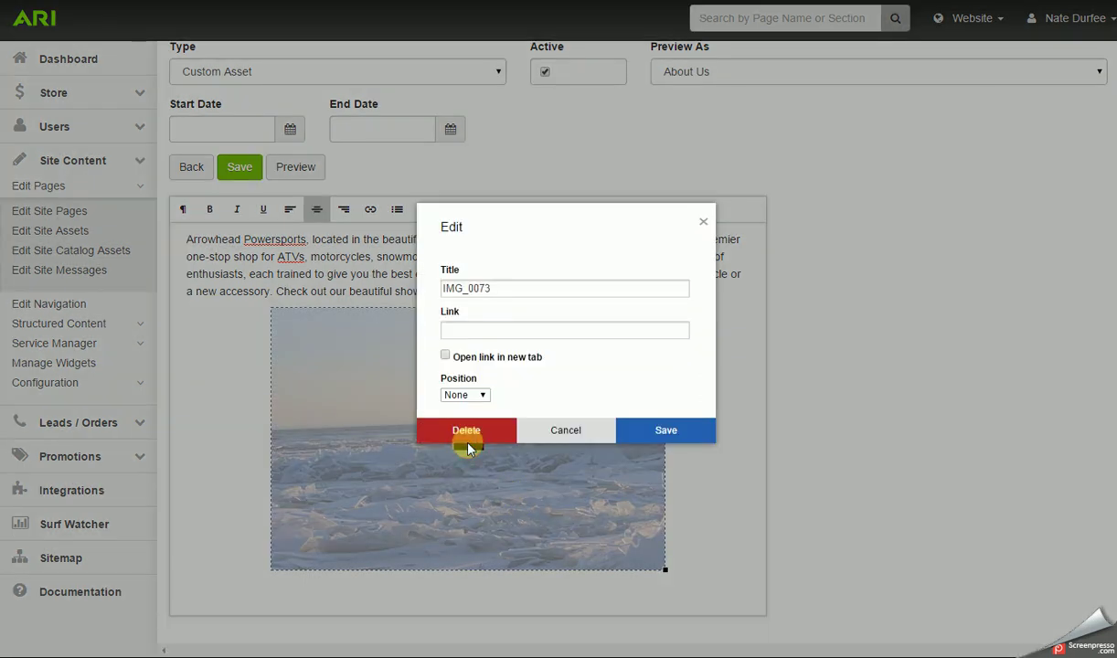
pyautogui.click(459, 327)
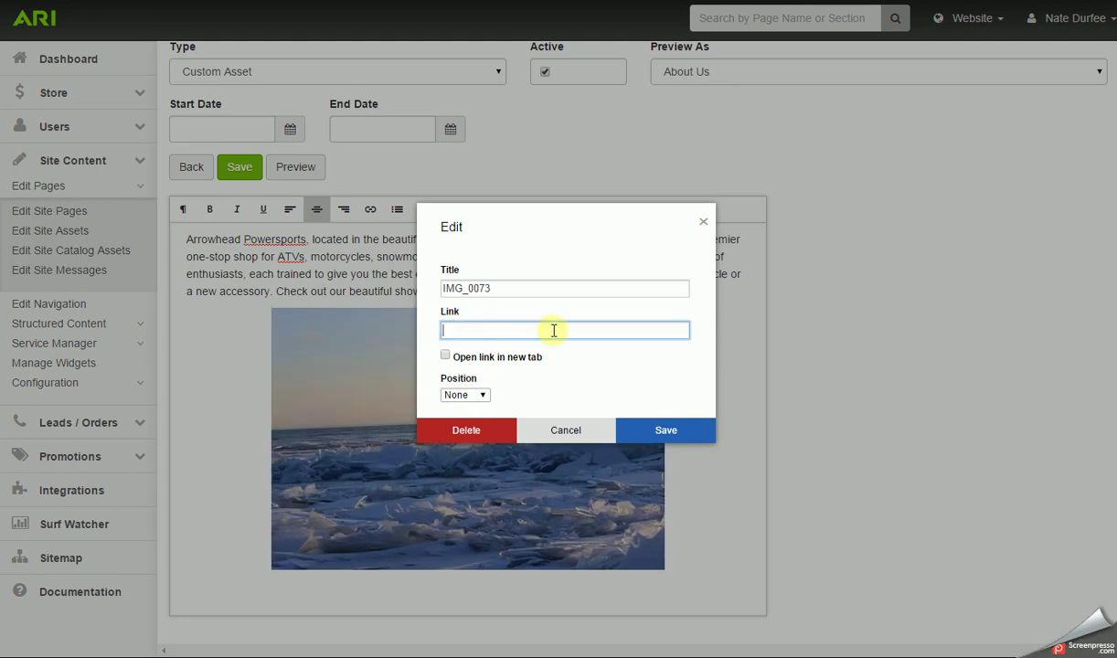
pyautogui.click(446, 356)
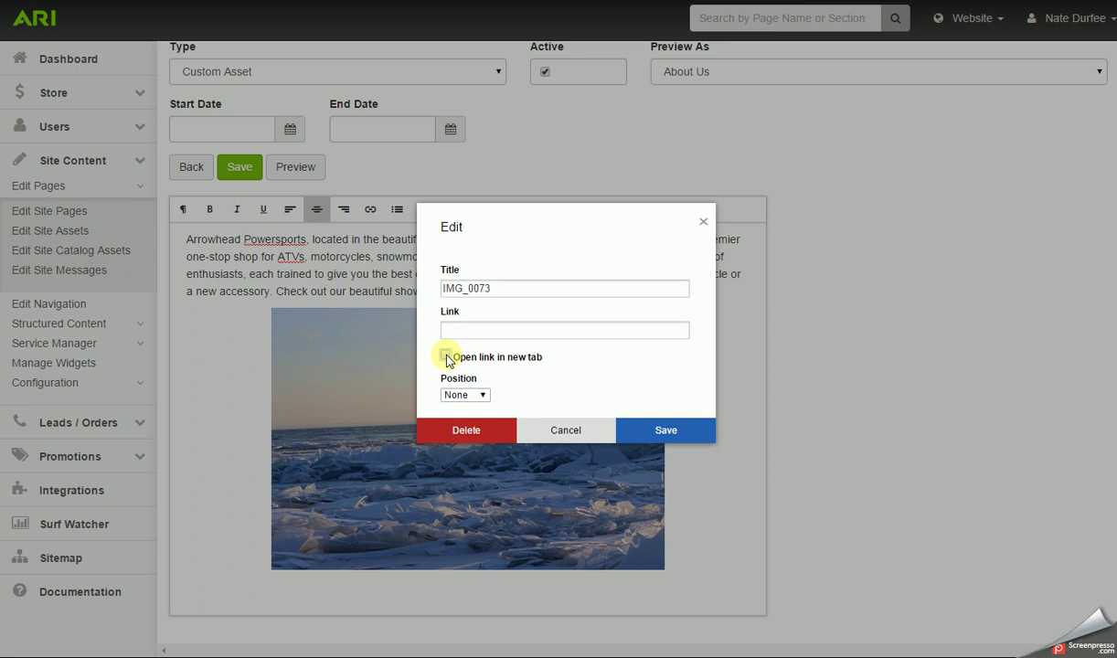
pyautogui.click(446, 356)
pyautogui.click(568, 429)
# Step: Save the Company Info asset, preview it on the About Us page, and put the preview window away
pyautogui.scroll(2, 784, 401)
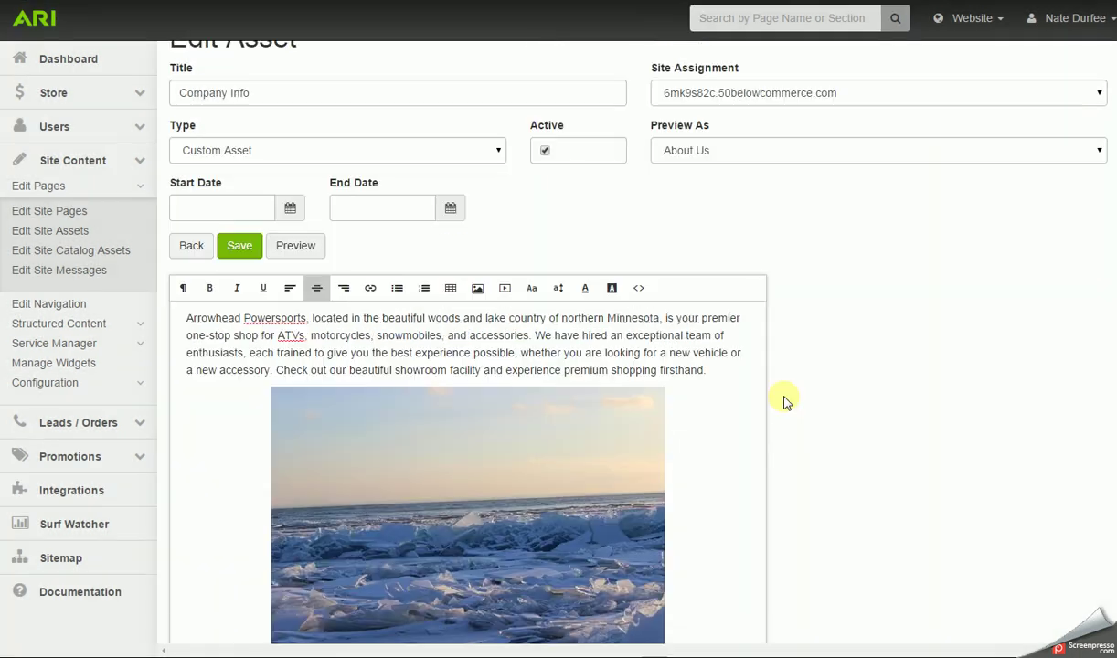
pyautogui.scroll(1, 781, 375)
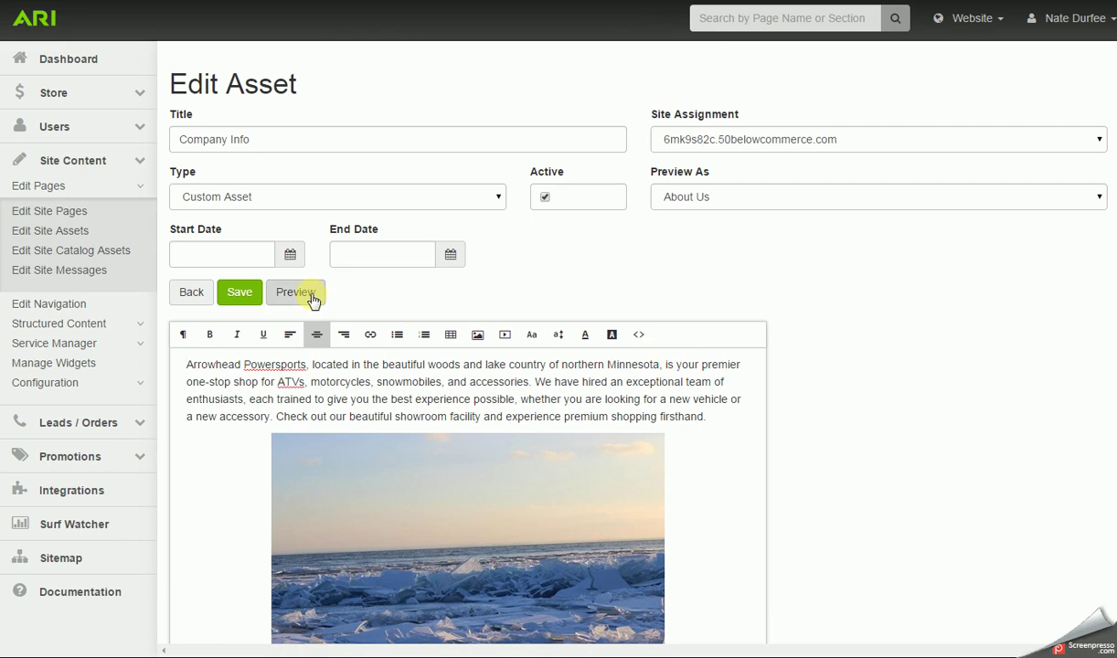
pyautogui.click(237, 299)
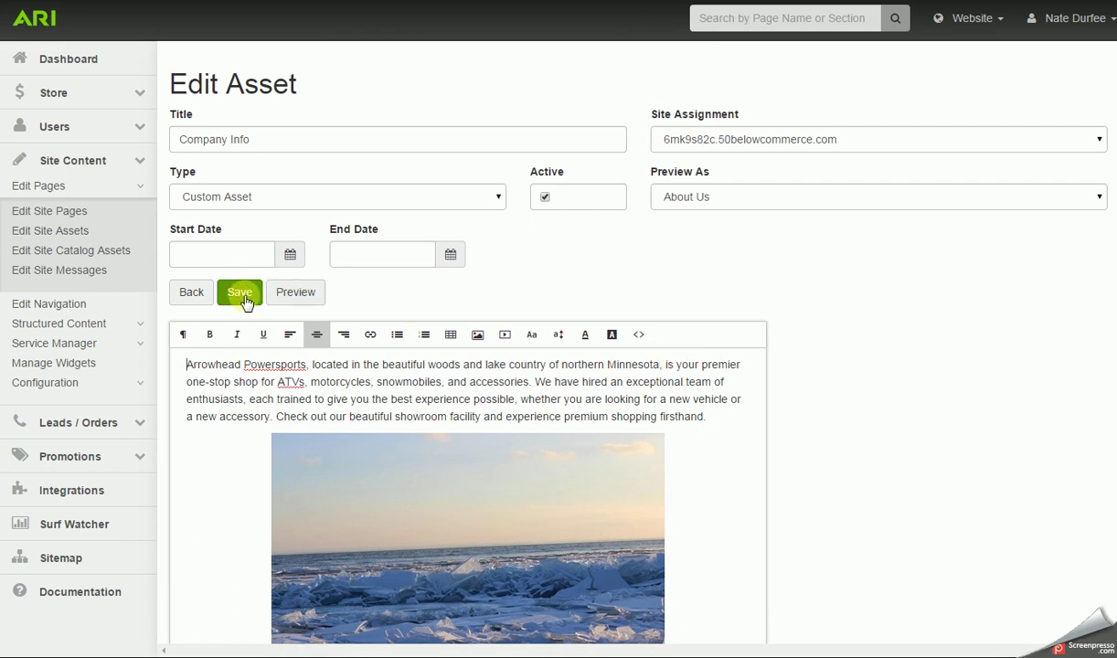
pyautogui.click(297, 297)
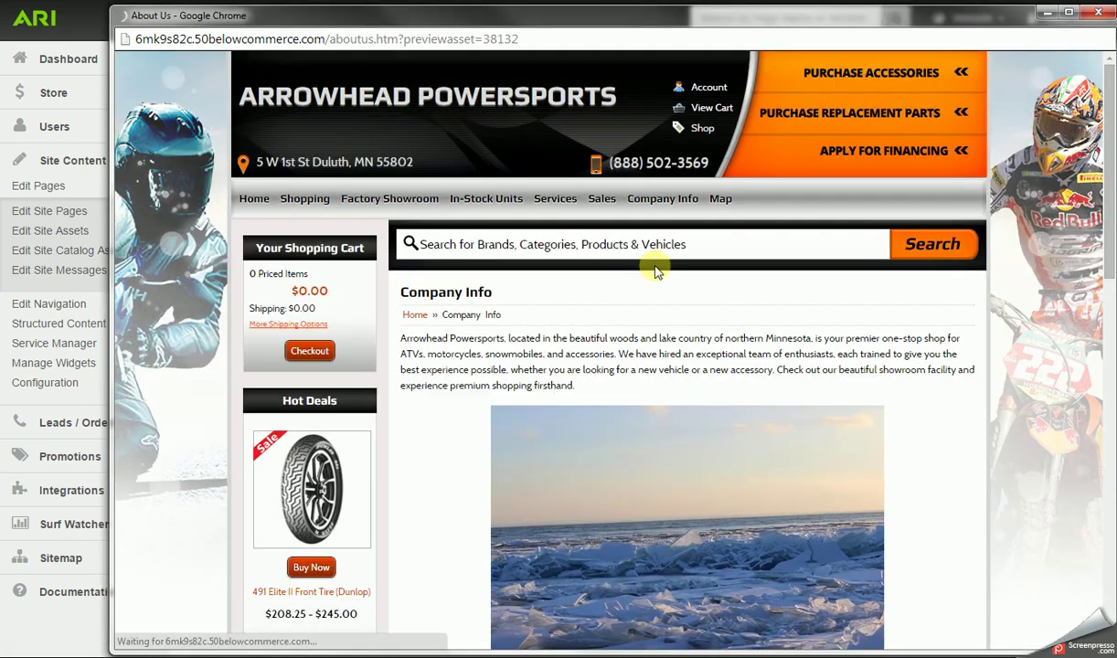
pyautogui.click(1070, 18)
# Step: Leave the asset editor and open the Gallery page, a child of Company Info, from the site page list
pyautogui.scroll(-1, 756, 357)
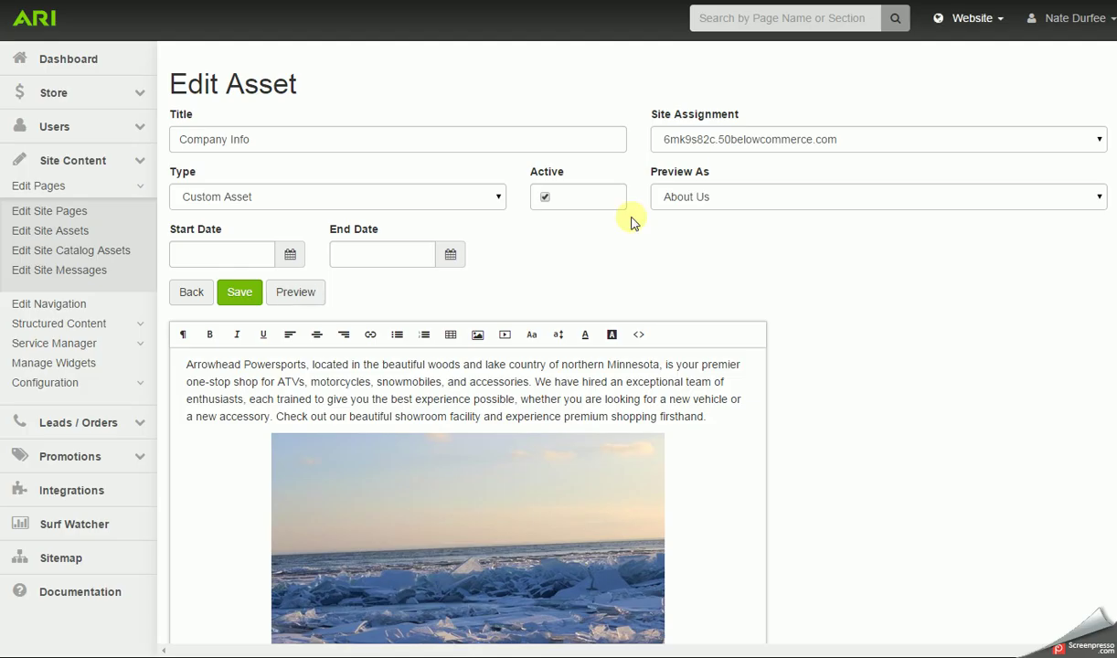
pyautogui.scroll(-1, 599, 260)
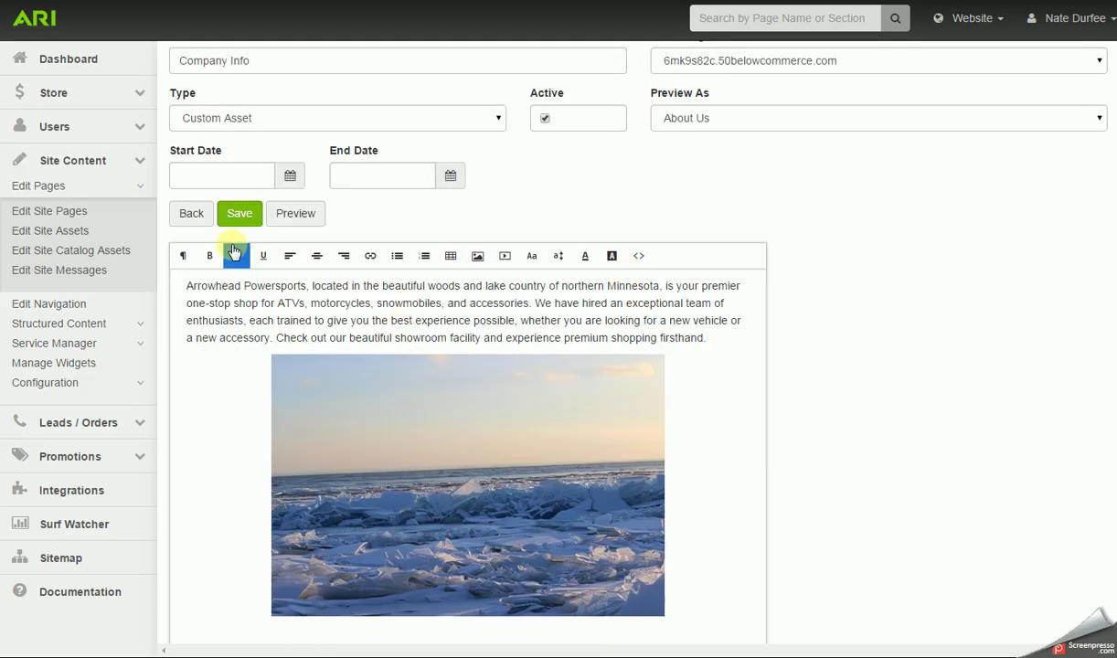
pyautogui.click(192, 220)
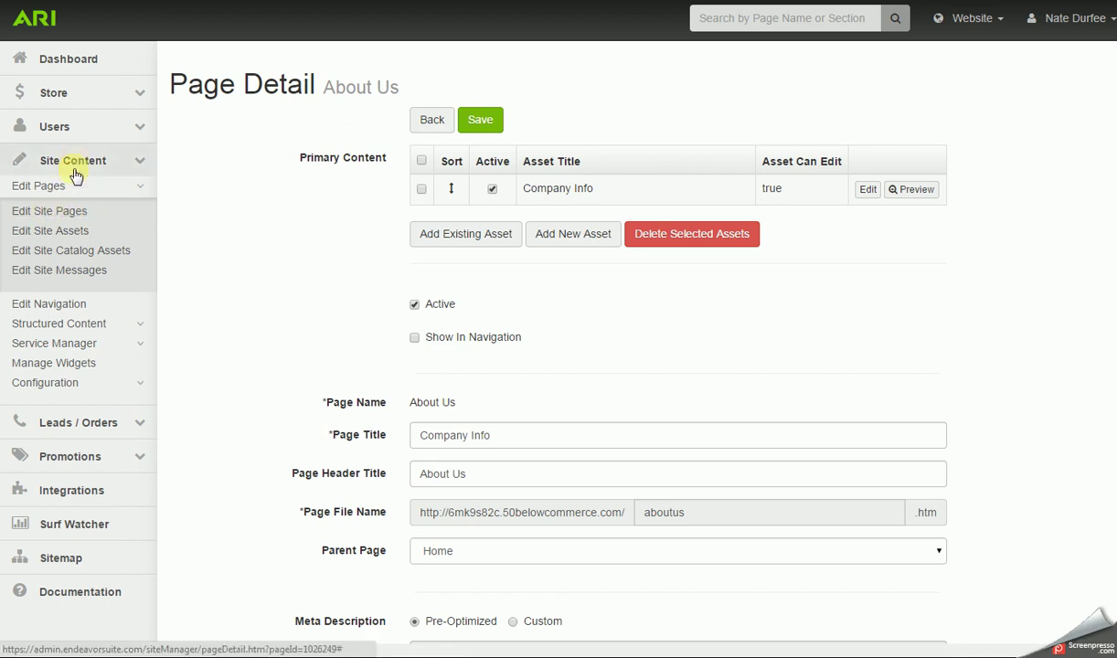
pyautogui.click(70, 211)
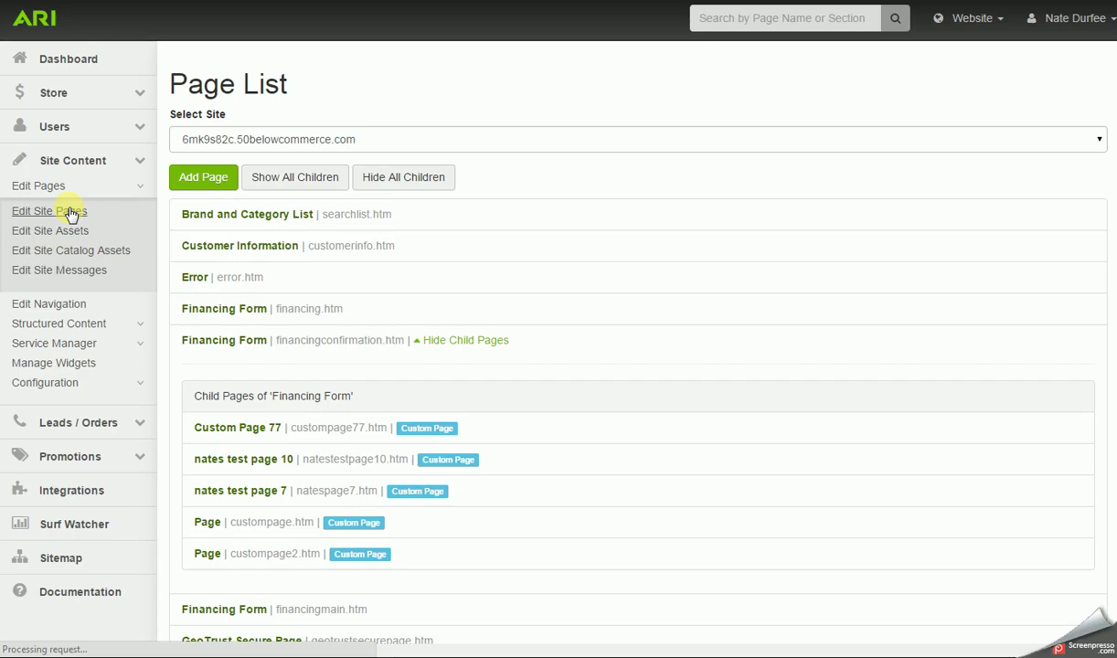
pyautogui.scroll(-5, 242, 291)
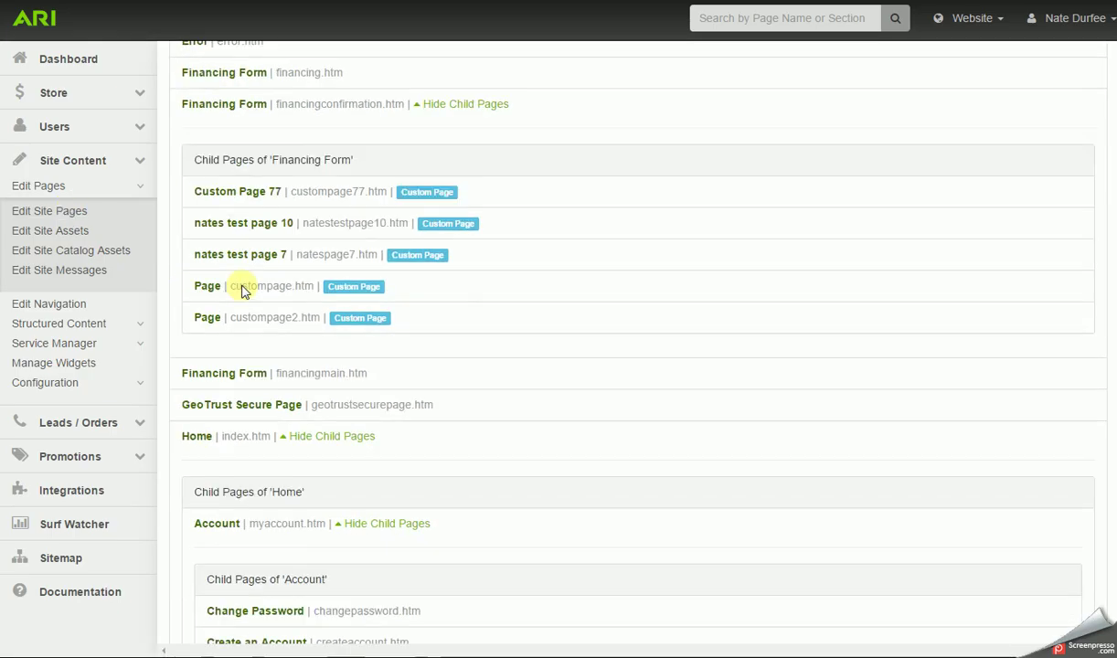
pyautogui.scroll(-3, 242, 291)
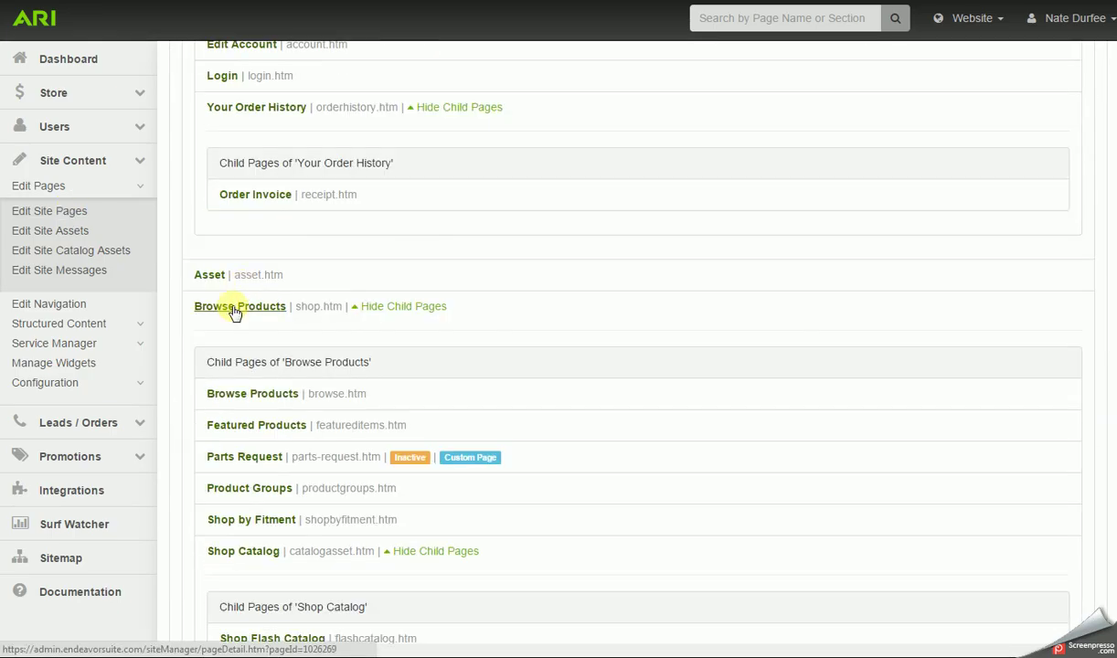
pyautogui.scroll(-7, 235, 314)
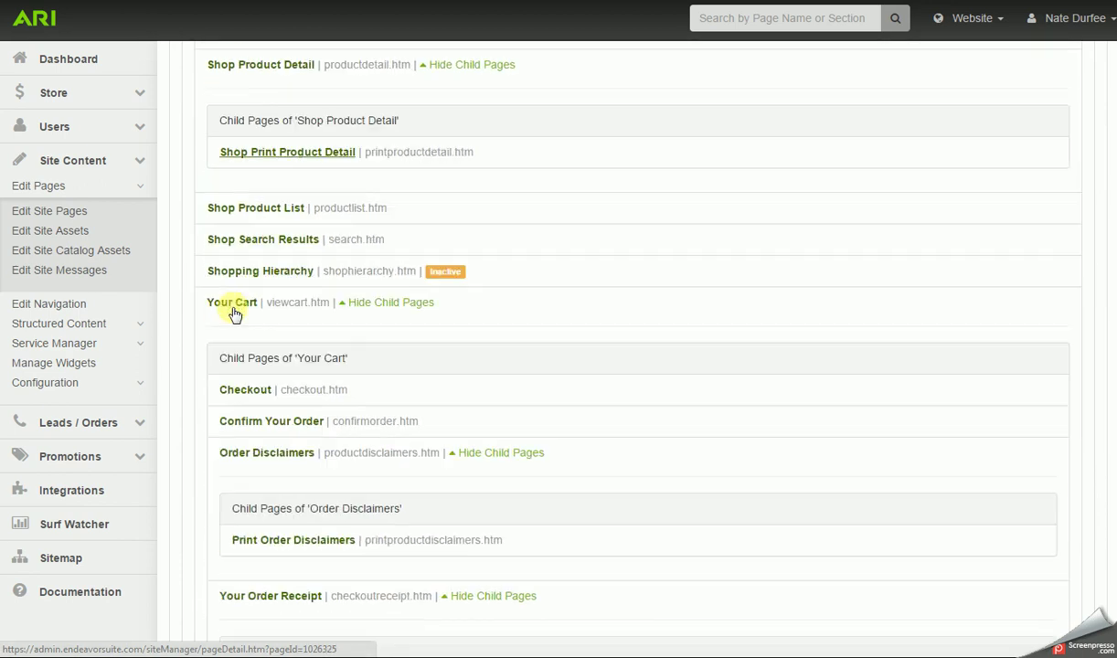
pyautogui.scroll(-9, 235, 314)
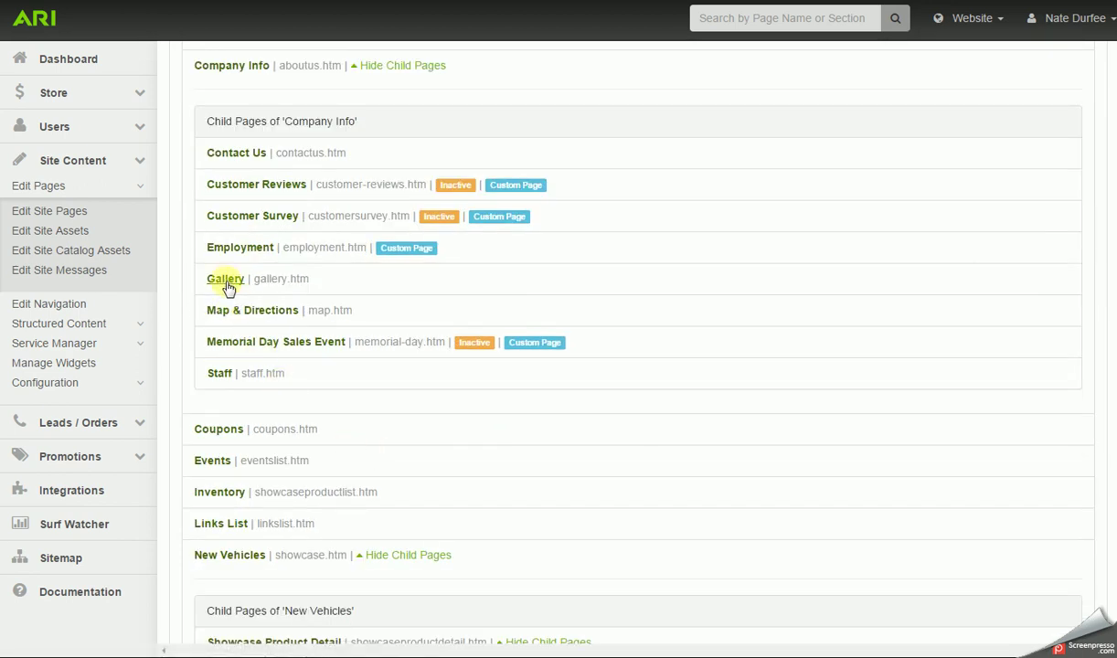
pyautogui.click(226, 281)
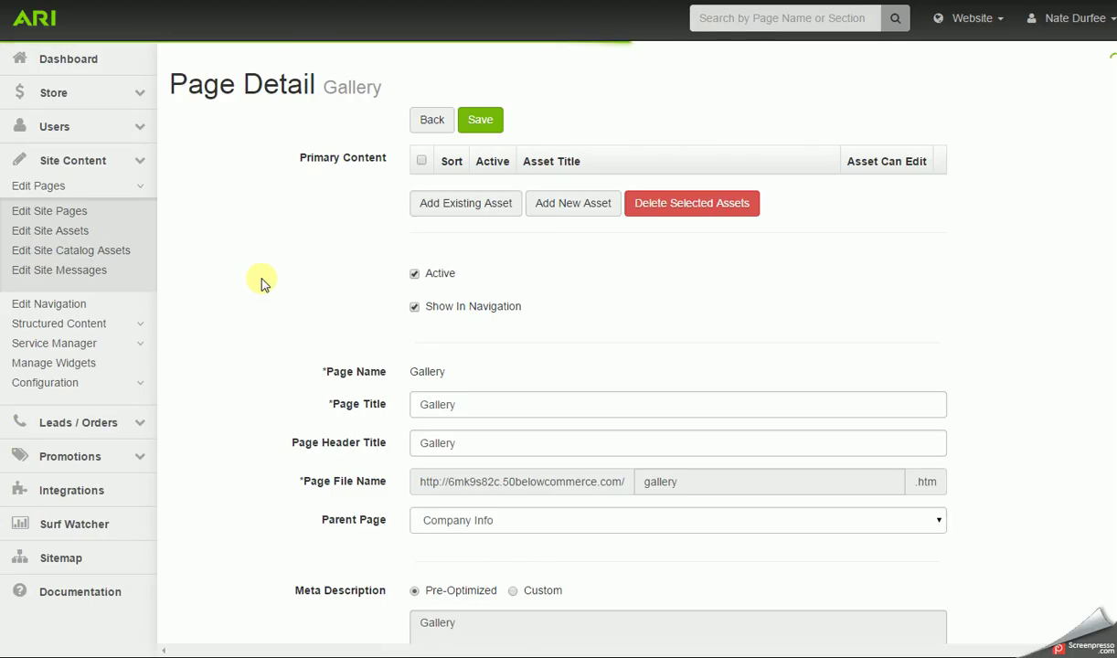
# Step: Deactivate the Gallery page, save it, and return to the Company Info child pages in the page list
pyautogui.click(481, 120)
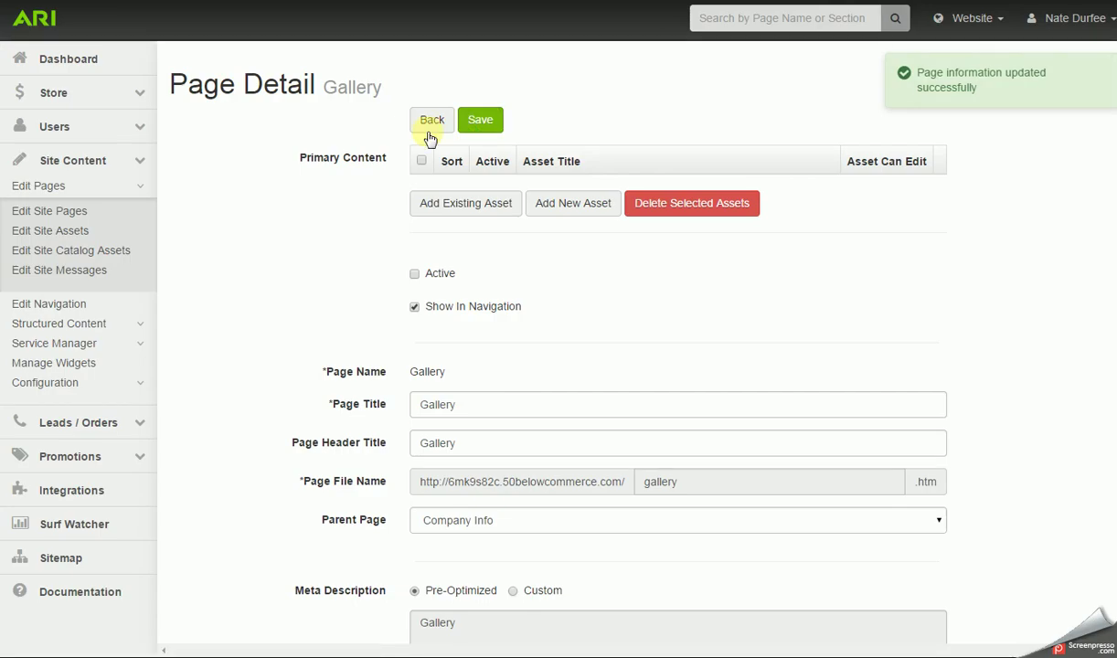
pyautogui.click(430, 133)
pyautogui.scroll(-15, 287, 407)
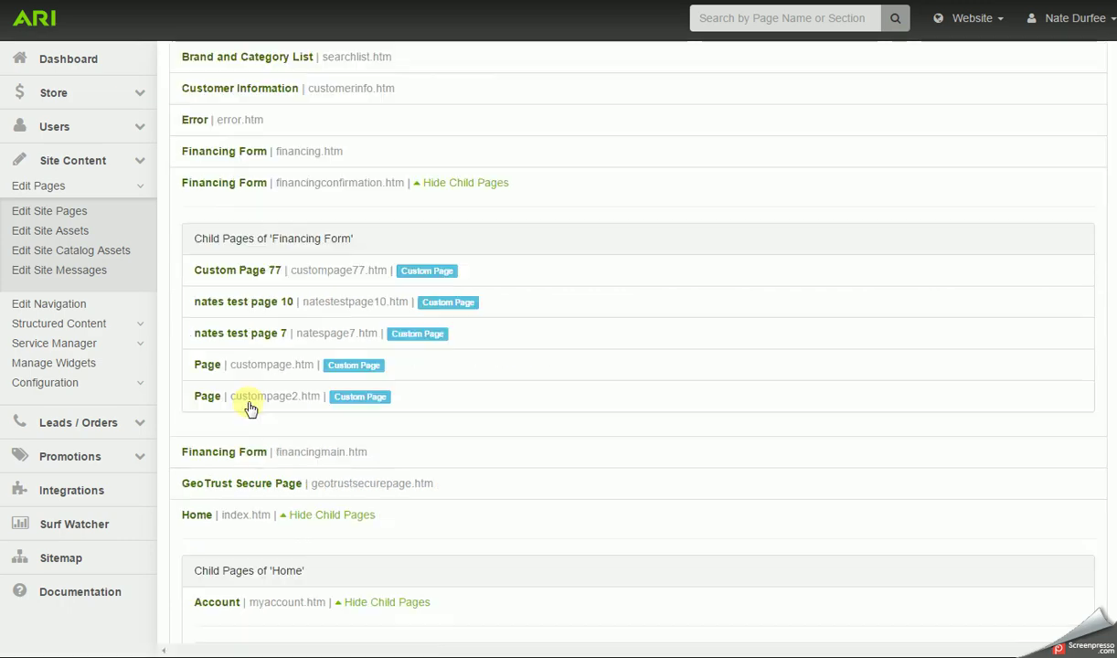
pyautogui.scroll(-10, 249, 408)
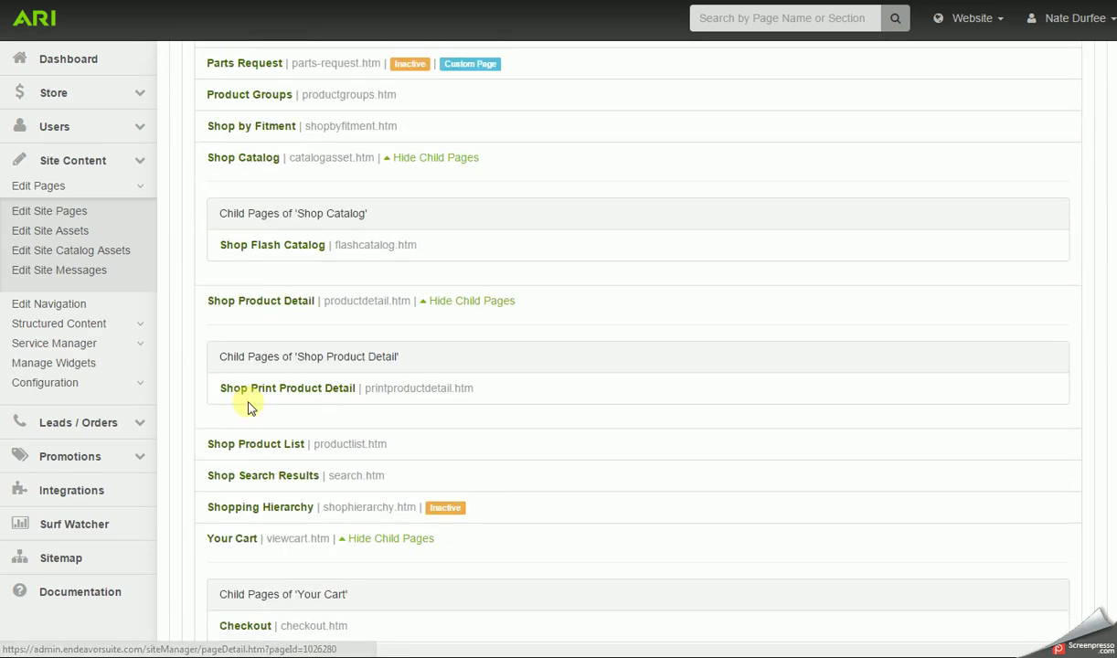
pyautogui.scroll(-2, 250, 408)
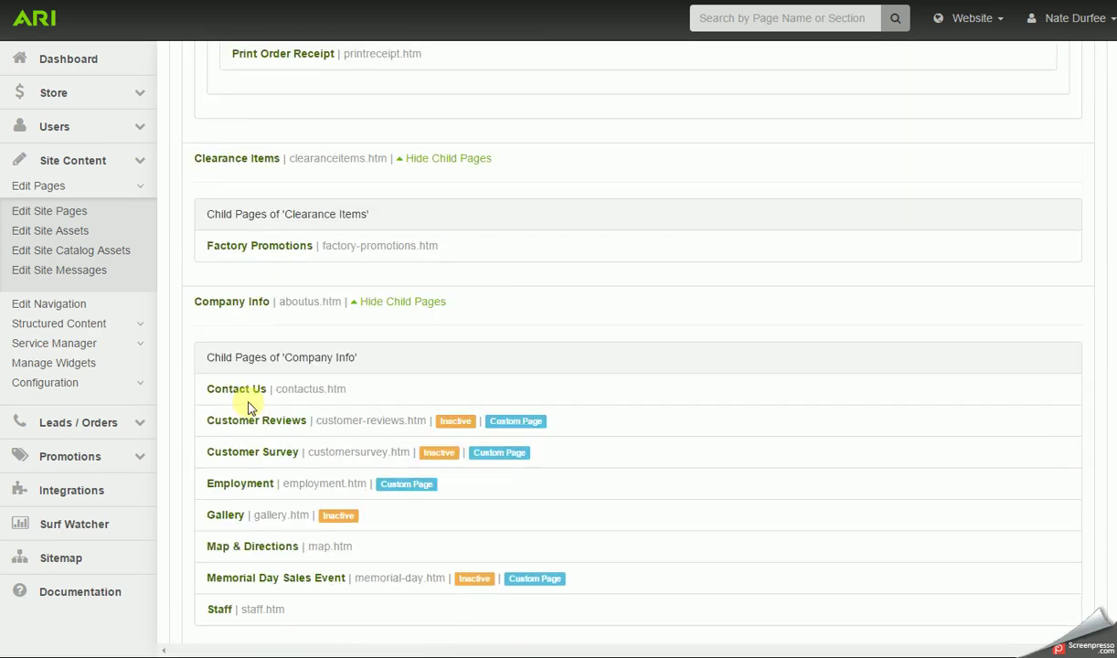
pyautogui.scroll(-1, 246, 407)
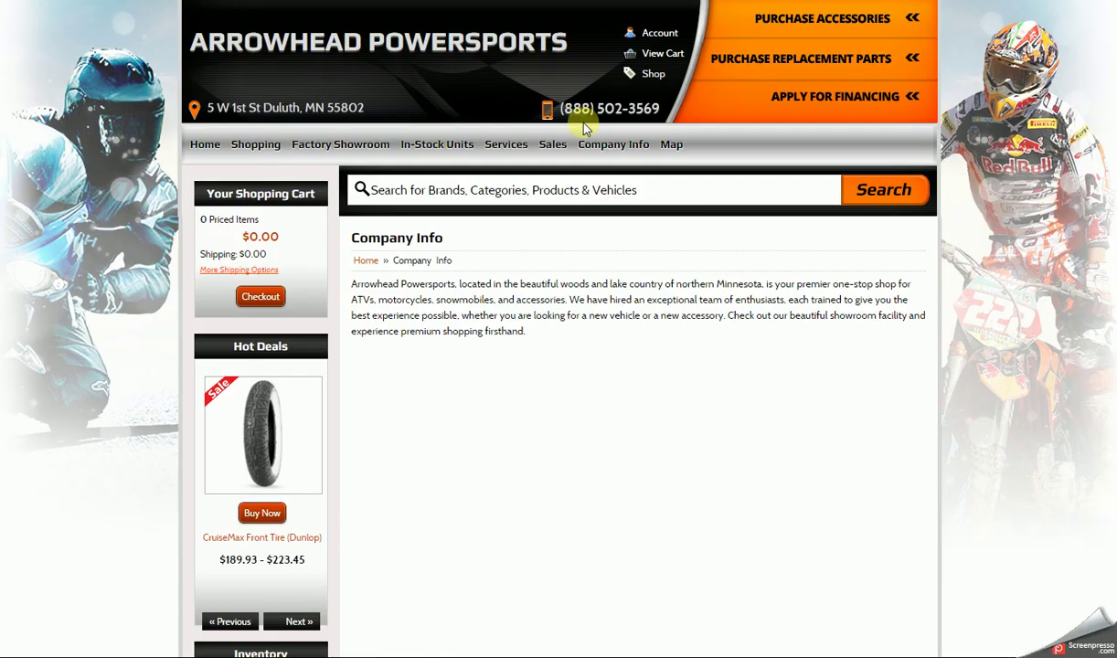
# Step: Publish the website changes and check the Company Info page and its navigation menu on the live site
pyautogui.moveTo(601, 146)
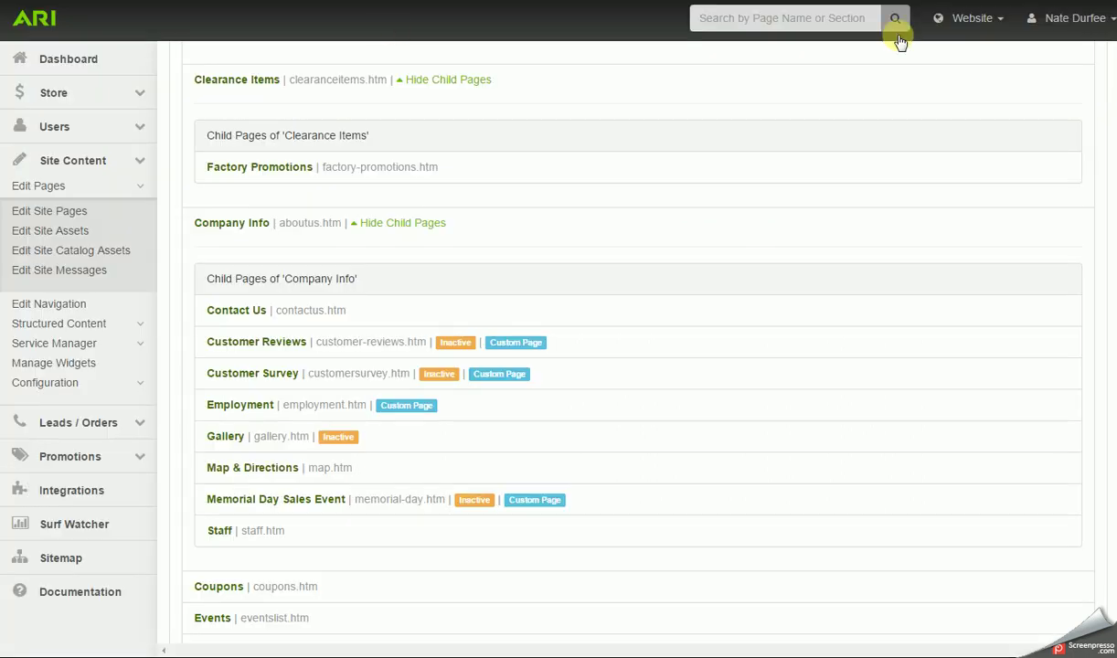
pyautogui.click(980, 17)
pyautogui.click(984, 132)
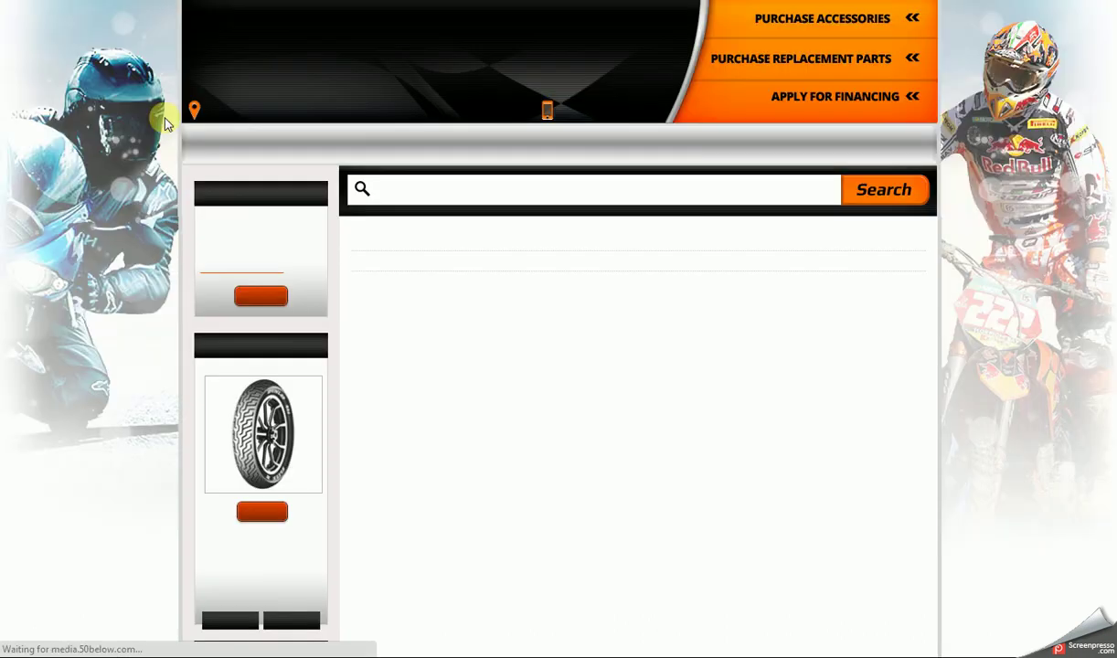
pyautogui.moveTo(599, 147)
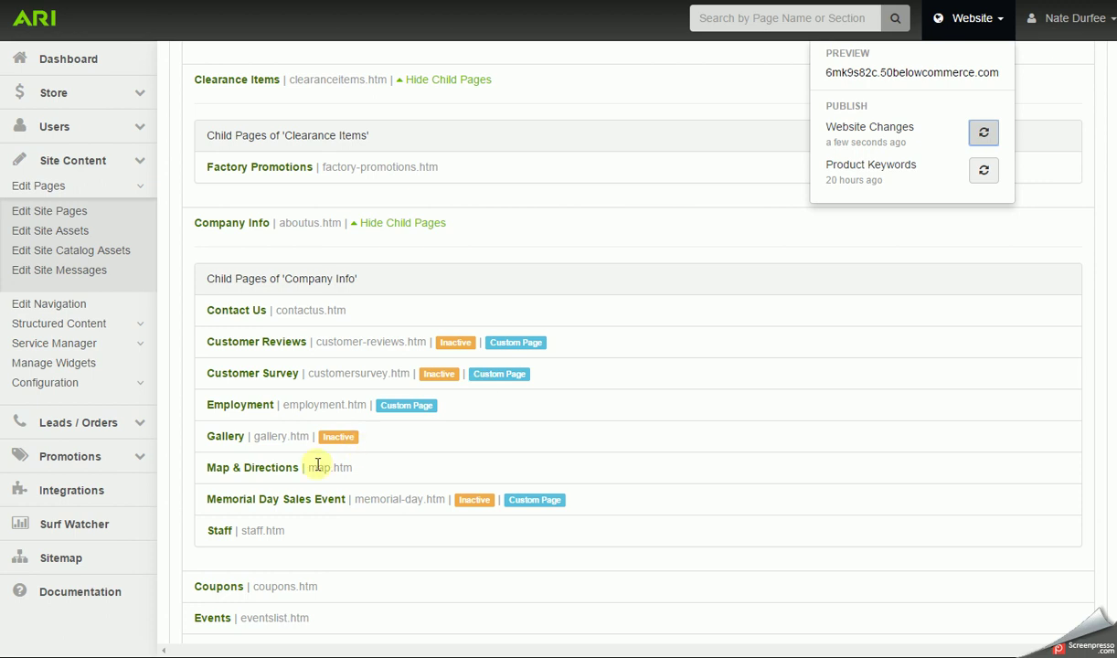
# Step: Reactivate the Gallery page under Company Info, save it, and return to the site page list
pyautogui.click(225, 439)
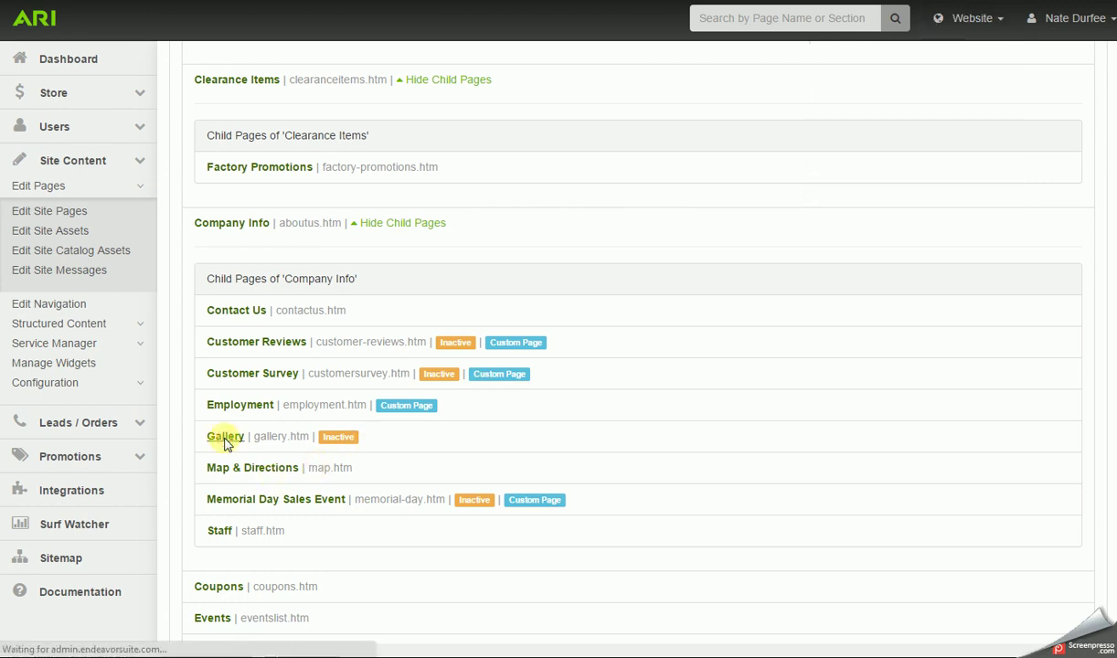
pyautogui.click(413, 274)
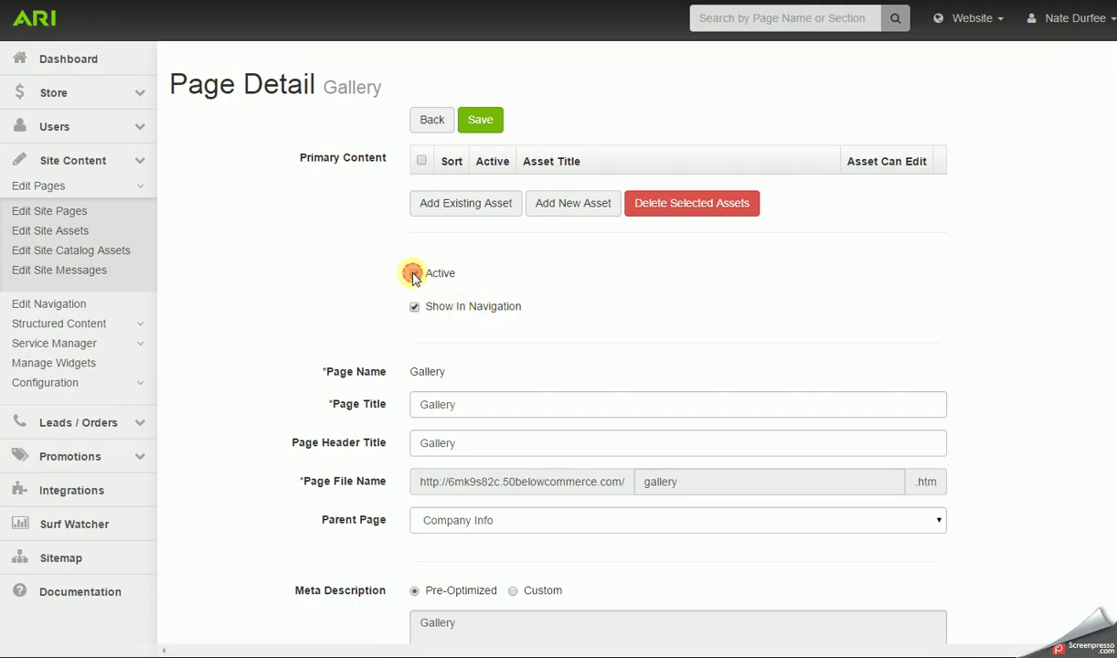
pyautogui.click(475, 117)
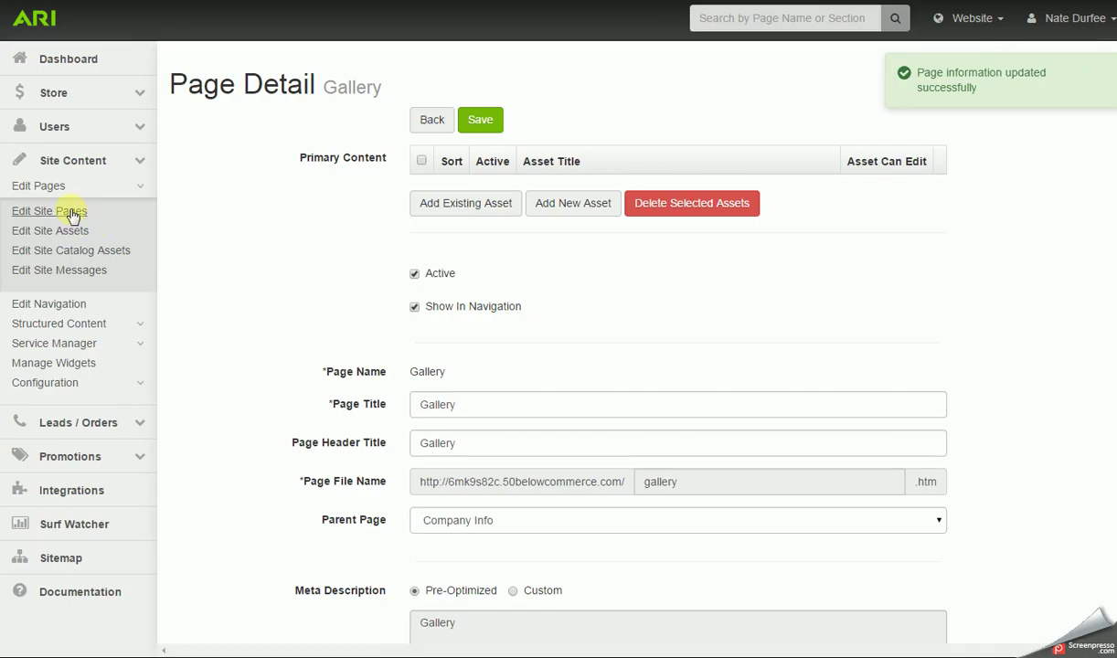
pyautogui.click(71, 212)
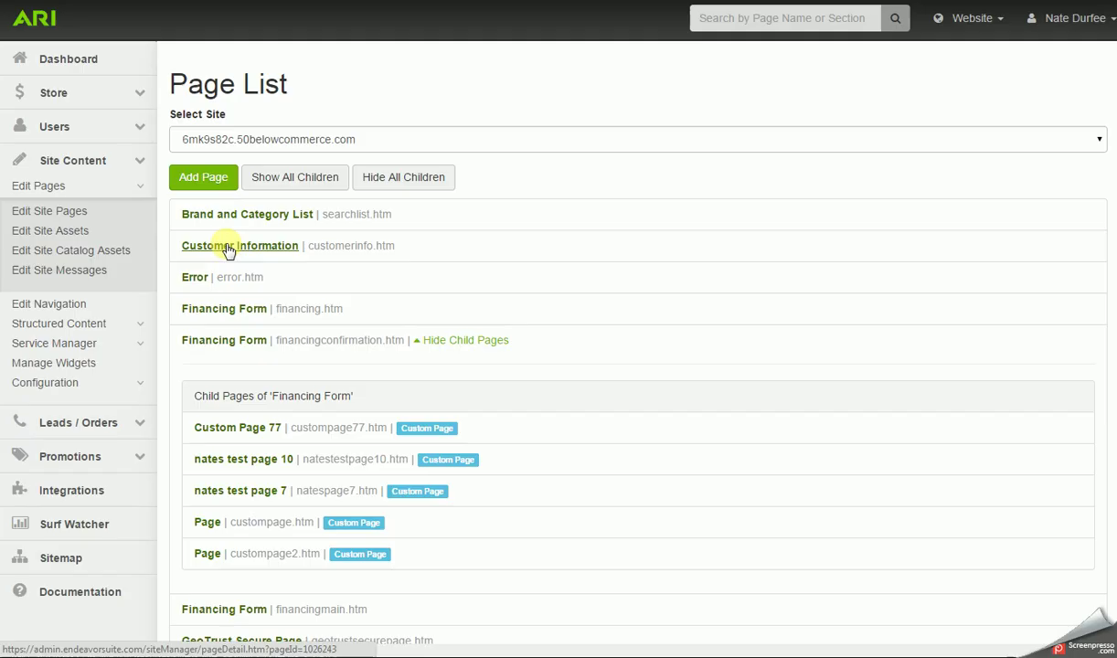
# Step: Add a new site page and set both its page title and page header title to Videos
pyautogui.click(209, 188)
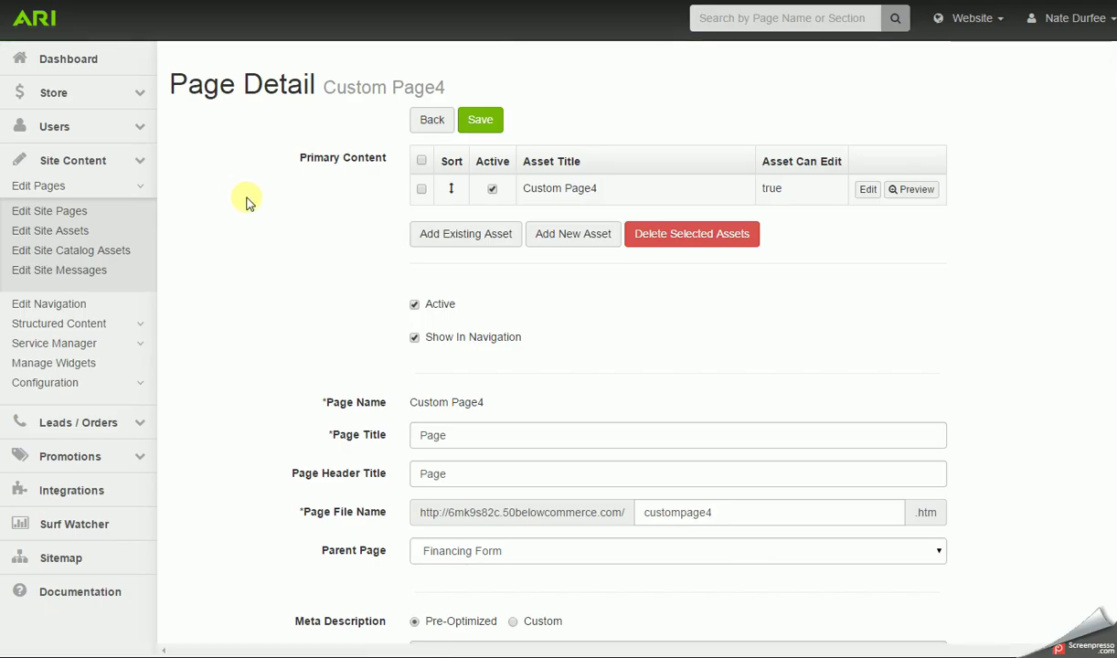
pyautogui.scroll(-1, 256, 206)
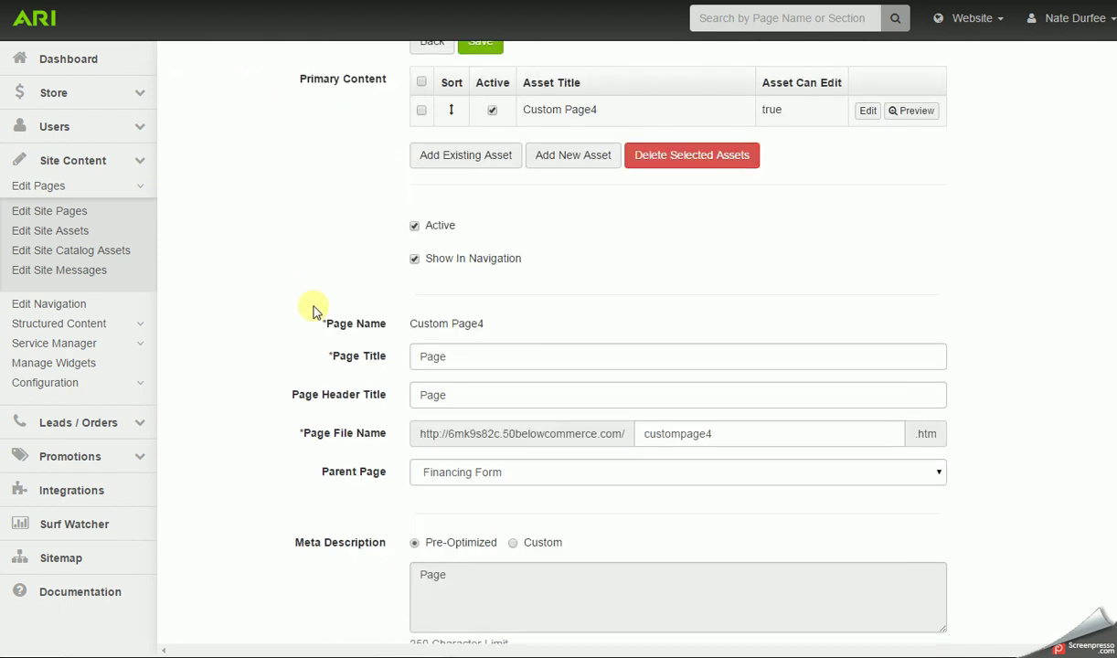
pyautogui.scroll(-1, 312, 310)
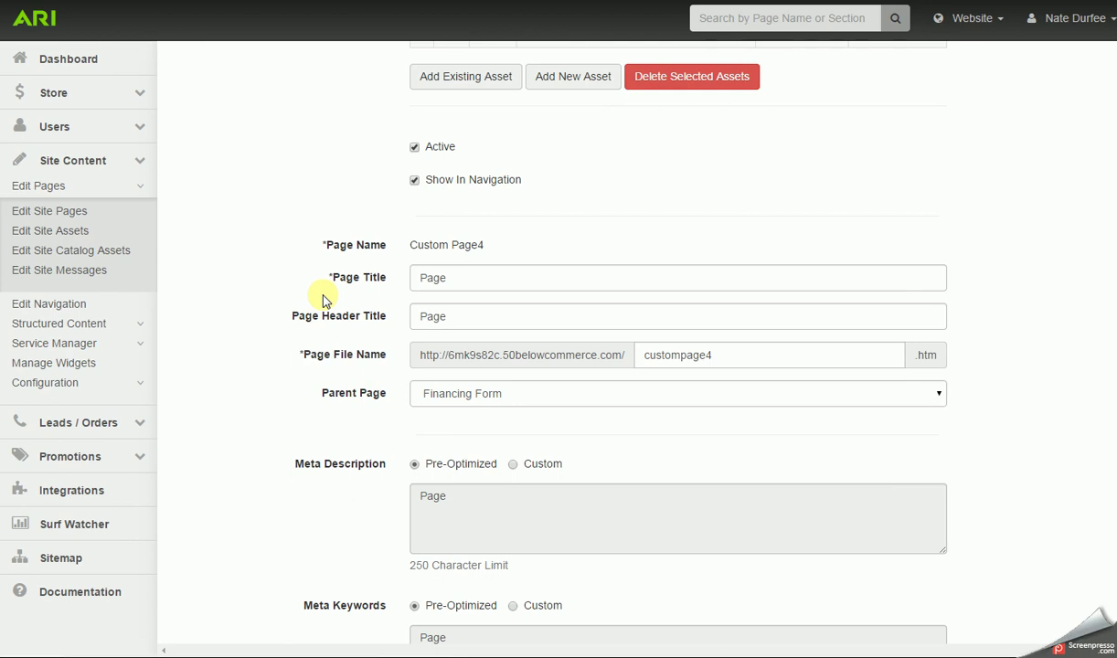
pyautogui.moveTo(467, 285); pyautogui.dragTo(411, 287)
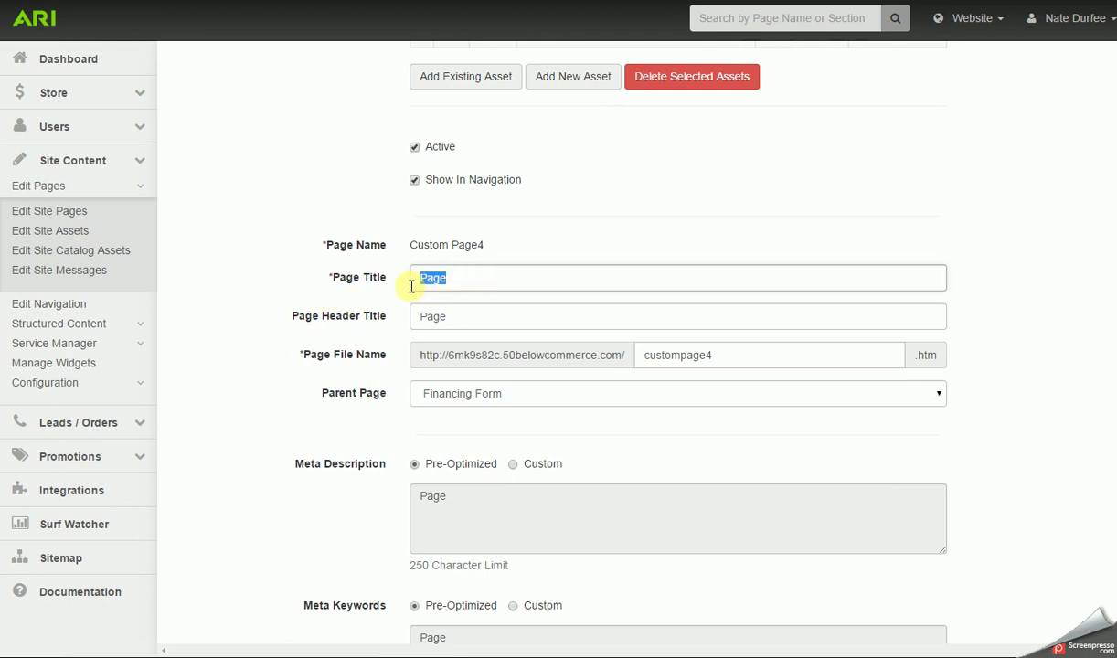
pyautogui.write('Videos')
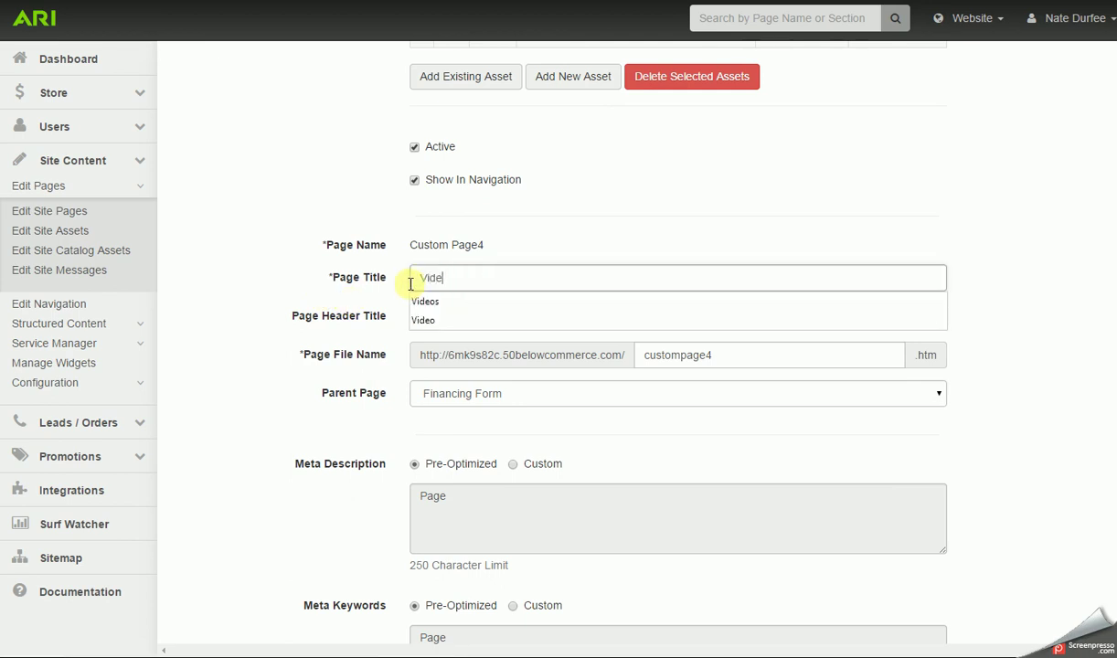
pyautogui.click(270, 251)
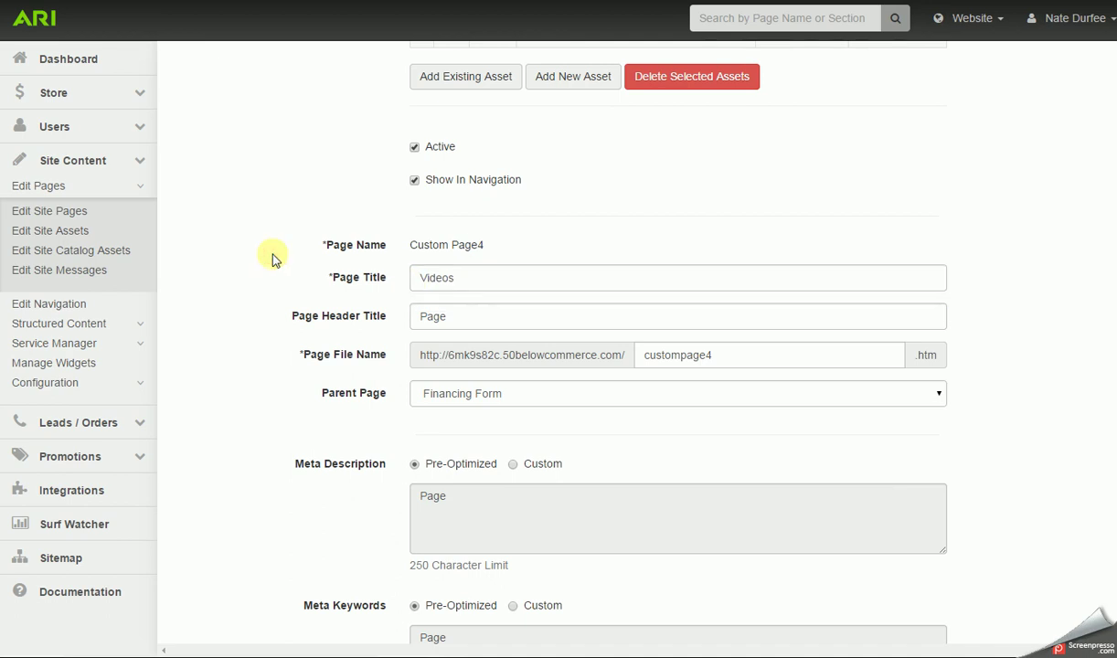
pyautogui.moveTo(454, 313); pyautogui.dragTo(406, 320)
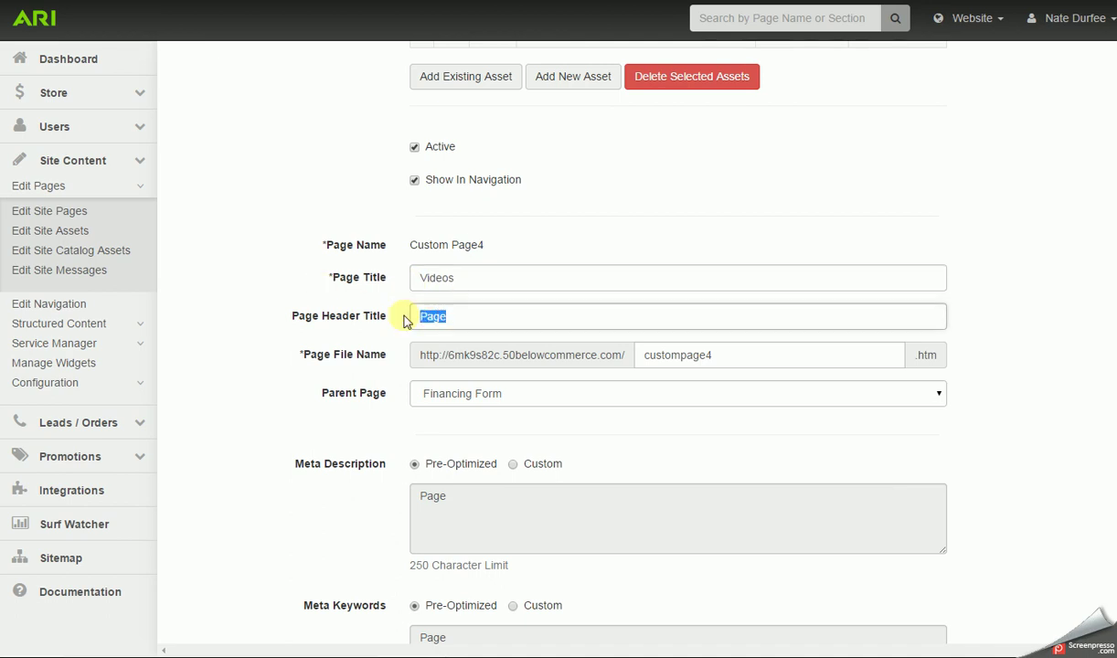
pyautogui.write('Videos')
pyautogui.click(289, 282)
# Step: Set the new page's file name to videos and save the page
pyautogui.moveTo(718, 355); pyautogui.dragTo(647, 356)
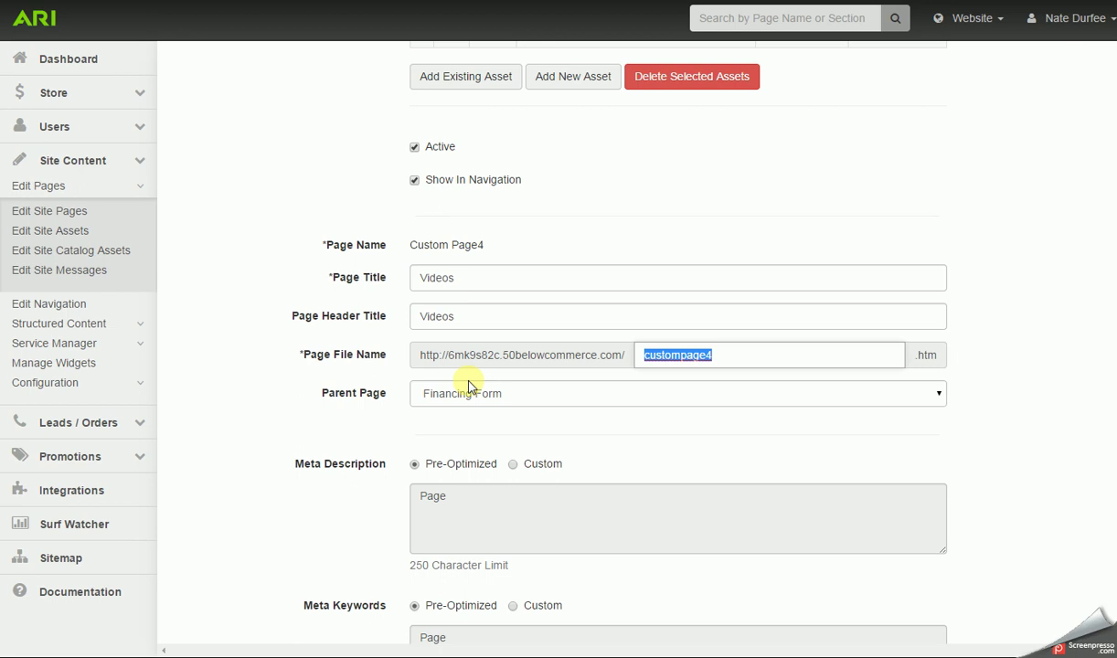
pyautogui.write('vide')
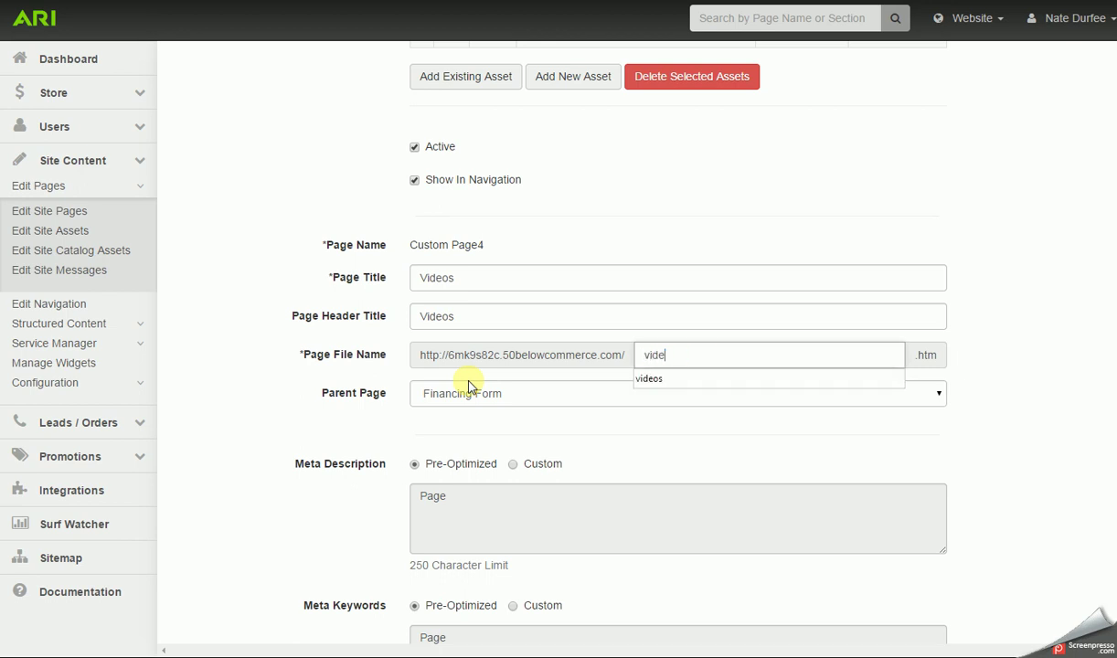
pyautogui.click(279, 254)
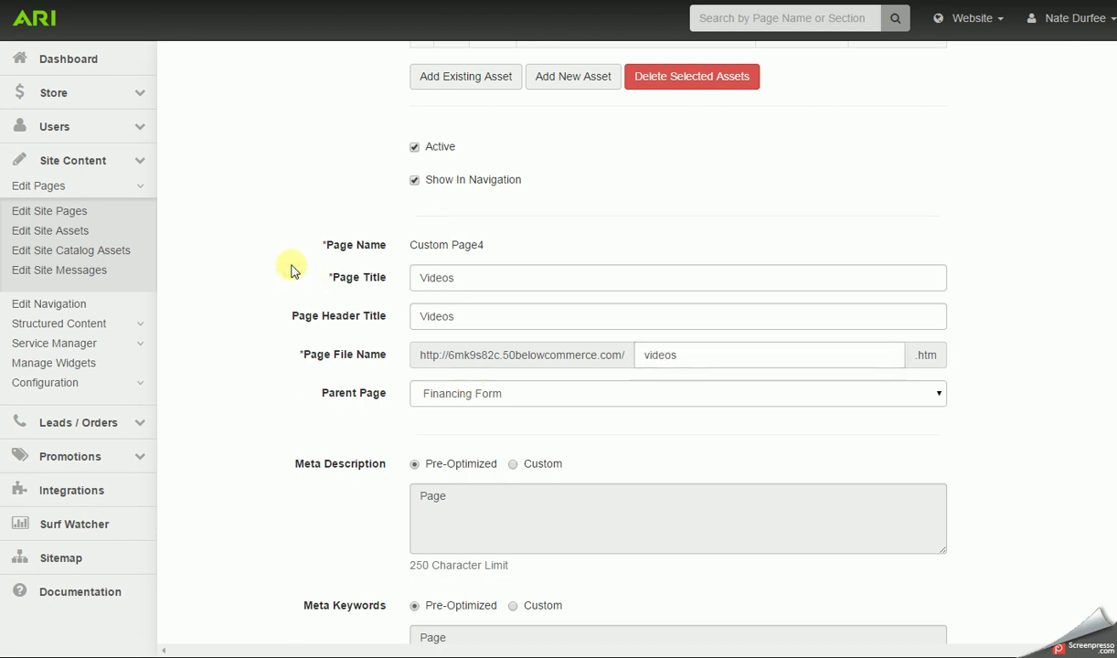
pyautogui.scroll(2, 311, 238)
pyautogui.click(479, 131)
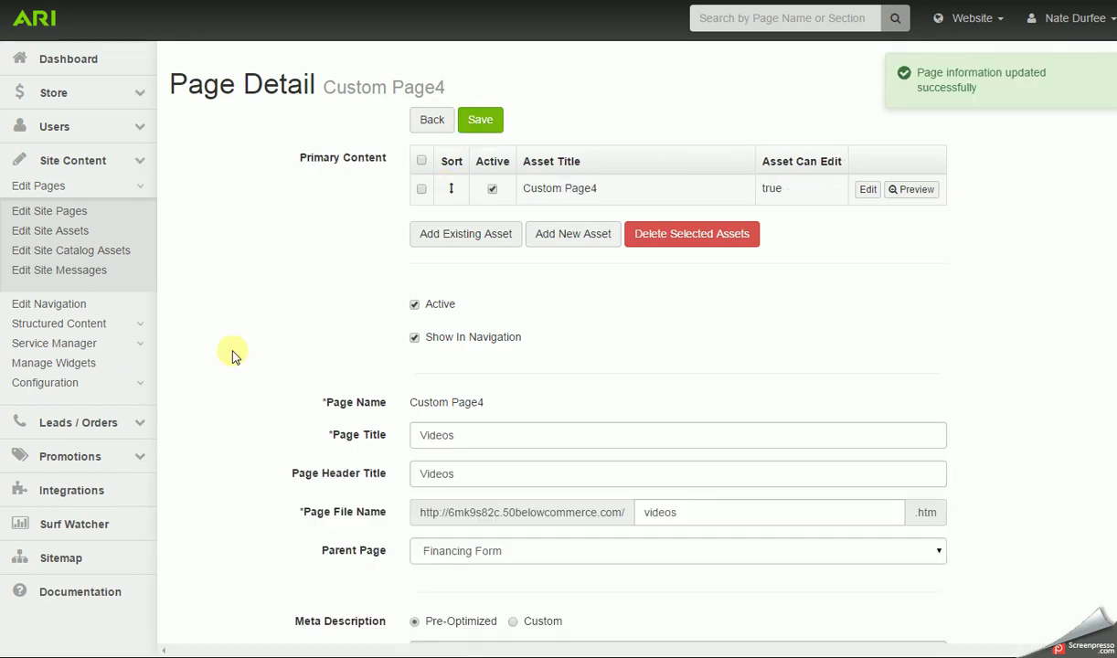
pyautogui.click(349, 194)
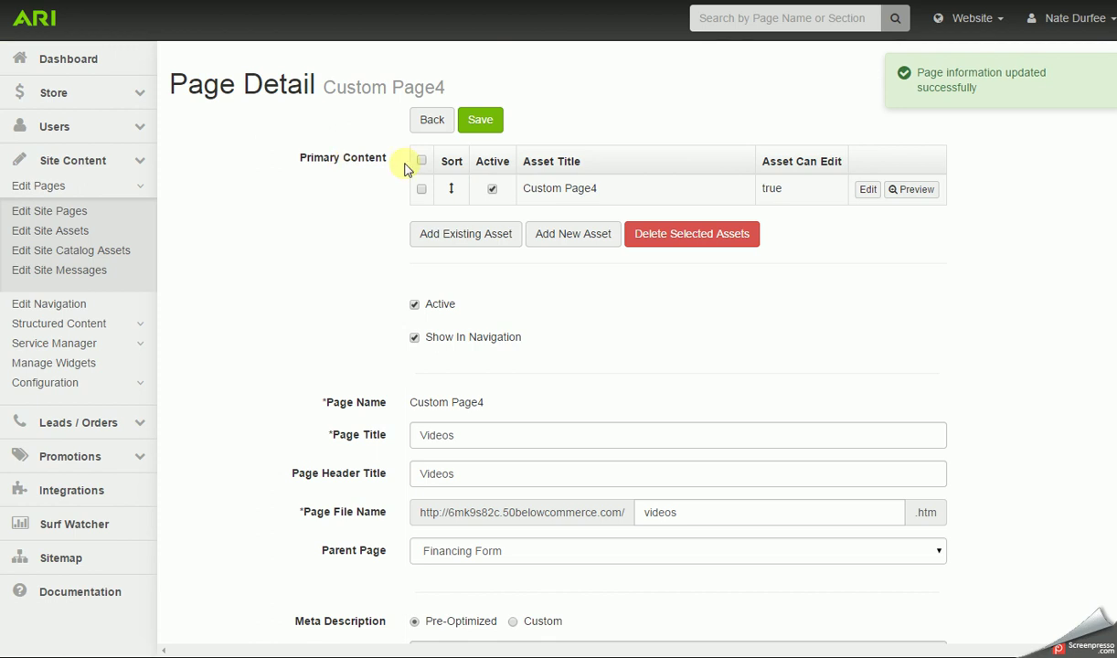
# Step: Open the Custom Page4 asset of the Videos page for editing and retitle it Videos
pyautogui.click(866, 192)
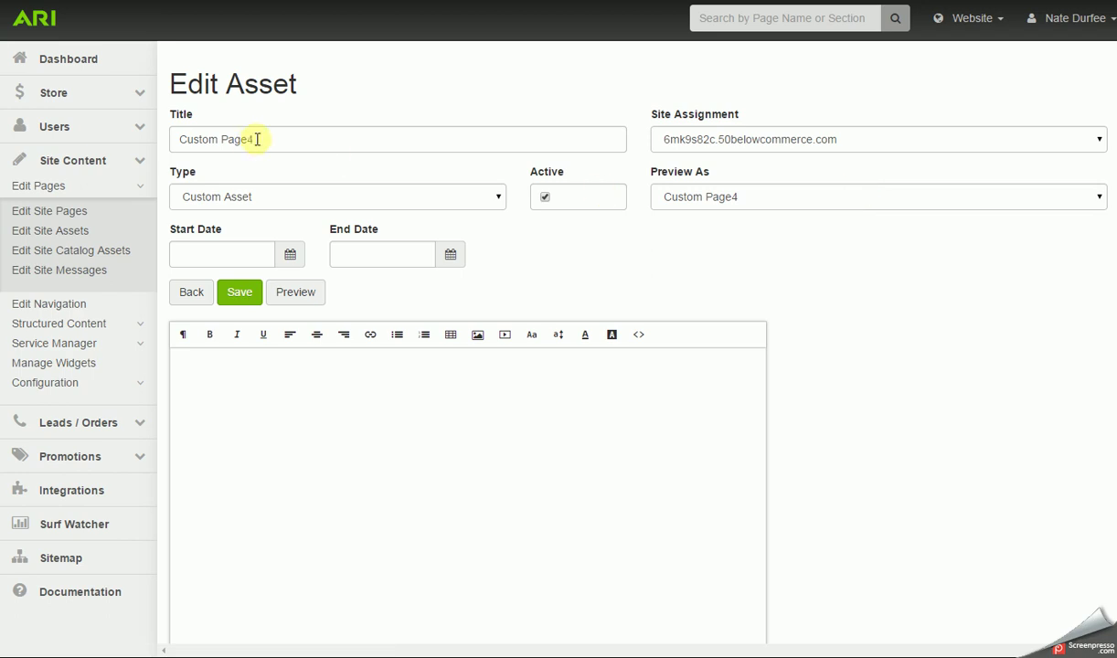
pyautogui.moveTo(269, 139); pyautogui.dragTo(180, 139)
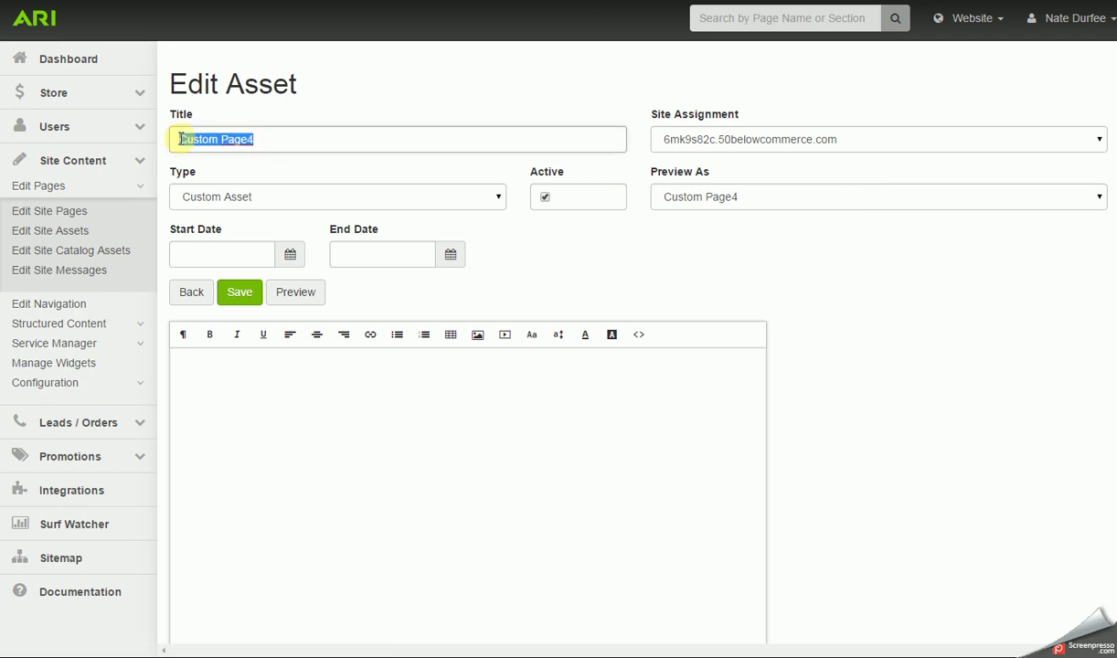
pyautogui.write('Videos')
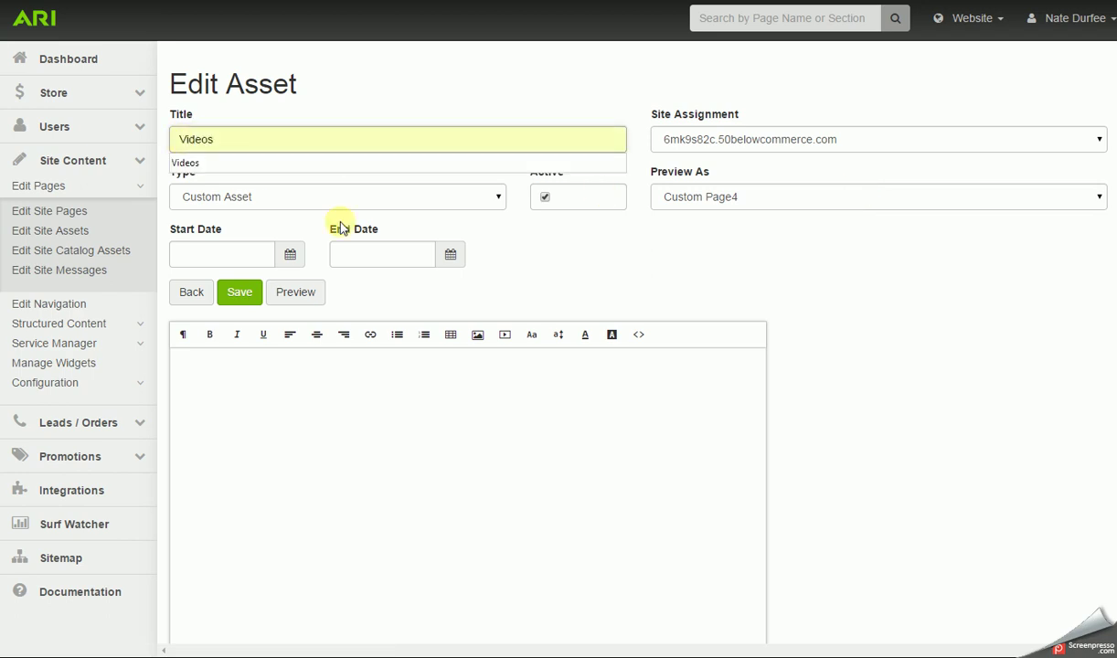
pyautogui.click(507, 248)
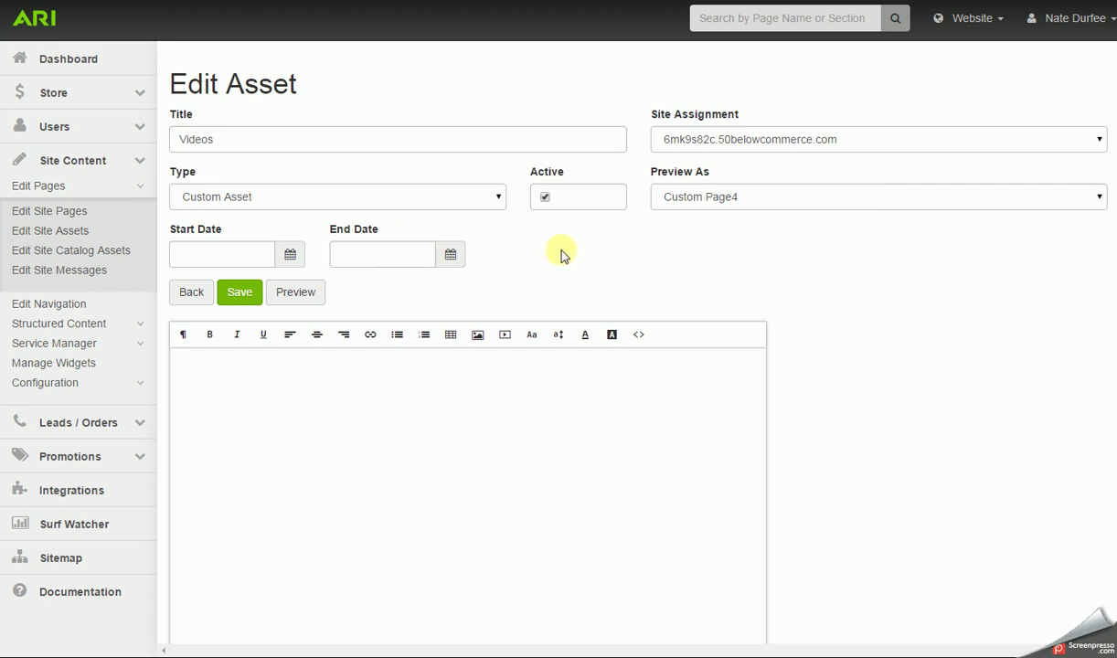
# Step: Start a video insertion in the asset's body, then switch to YouTube and bring up the embed code of the ARI Command Center Powersports video
pyautogui.scroll(-1, 567, 274)
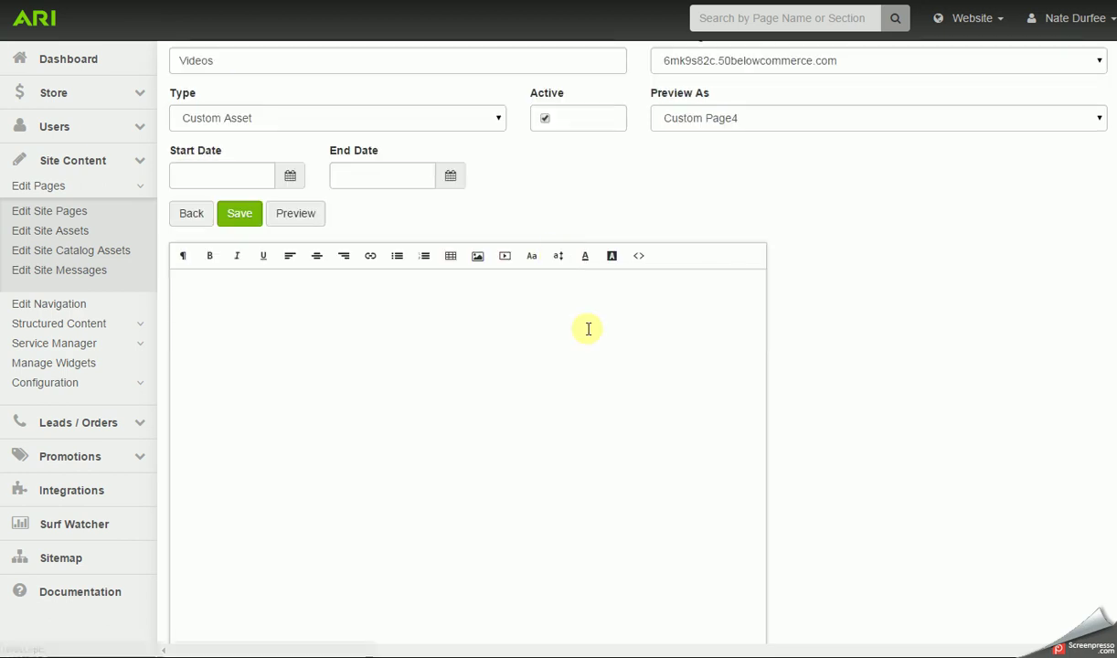
pyautogui.click(346, 352)
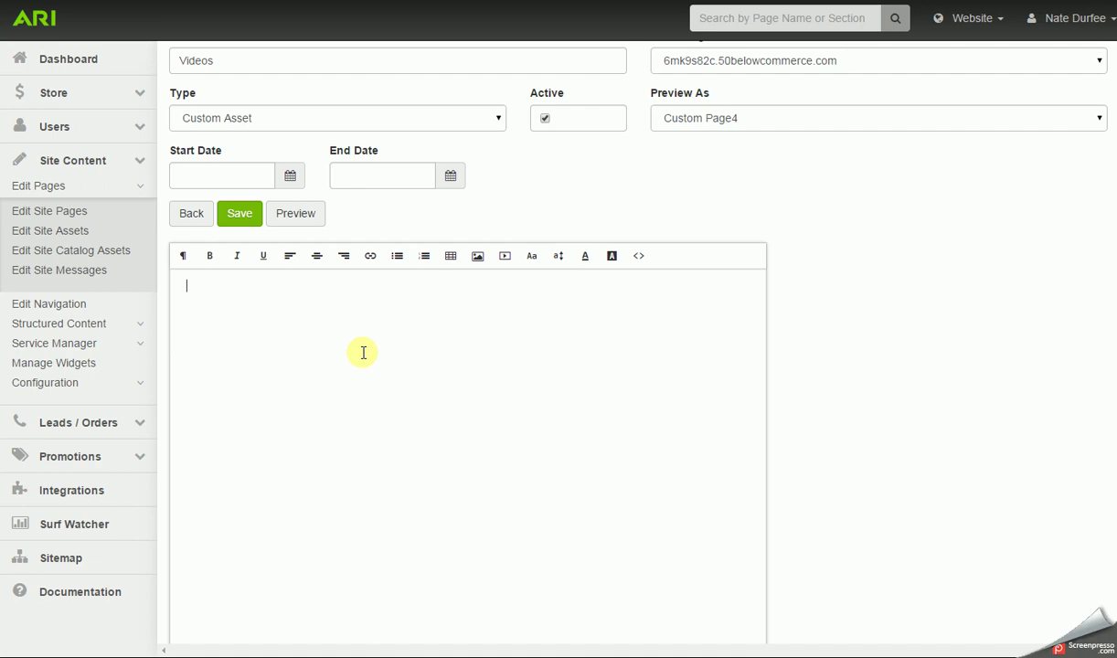
pyautogui.click(504, 263)
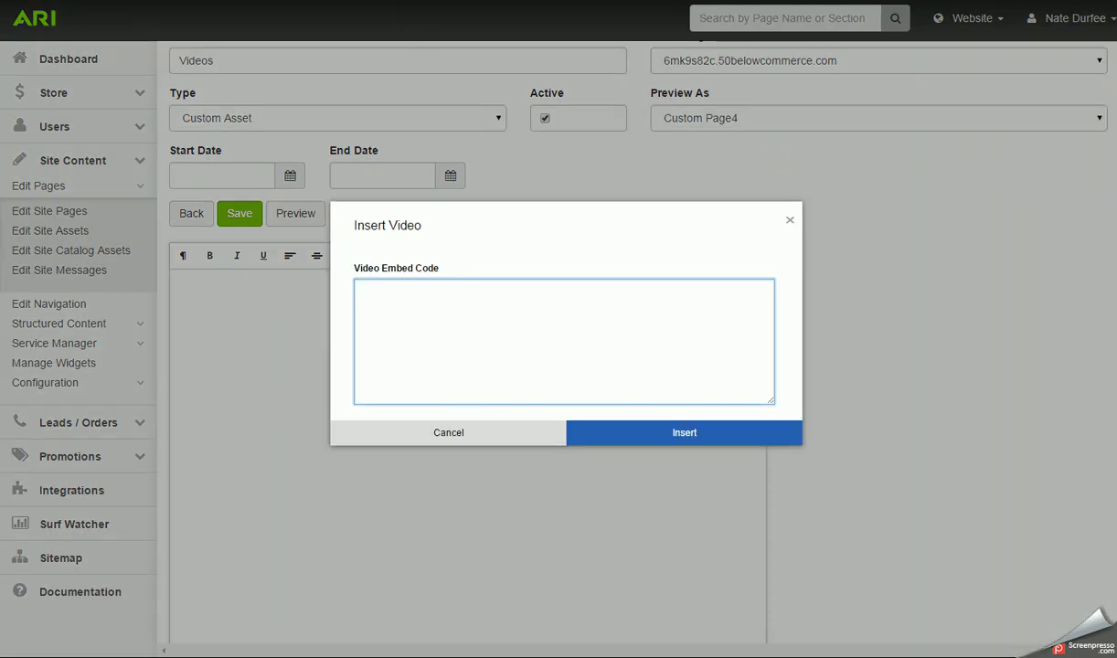
pyautogui.hotkey('ctrl', 'Tab')
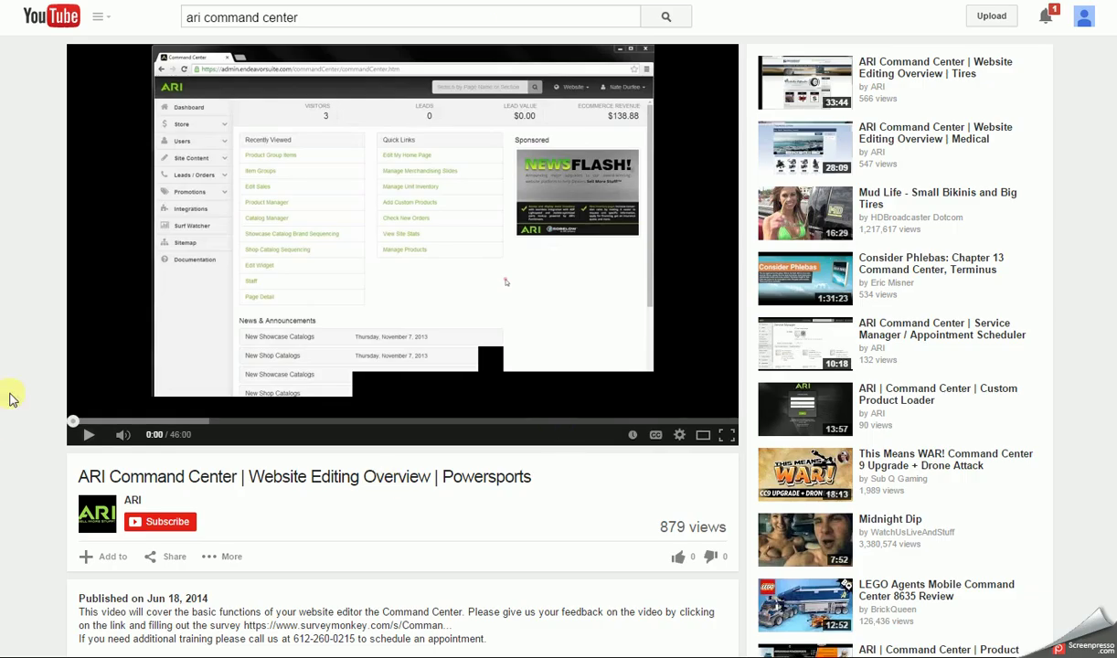
pyautogui.scroll(-2, 50, 373)
pyautogui.scroll(-2, 50, 373)
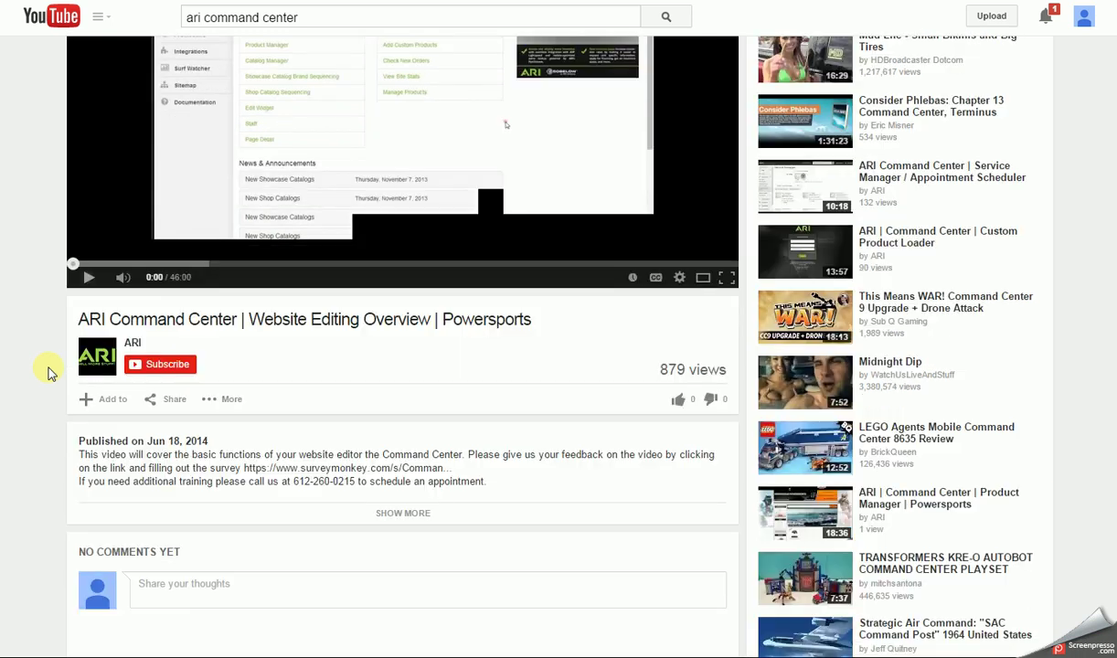
pyautogui.click(174, 401)
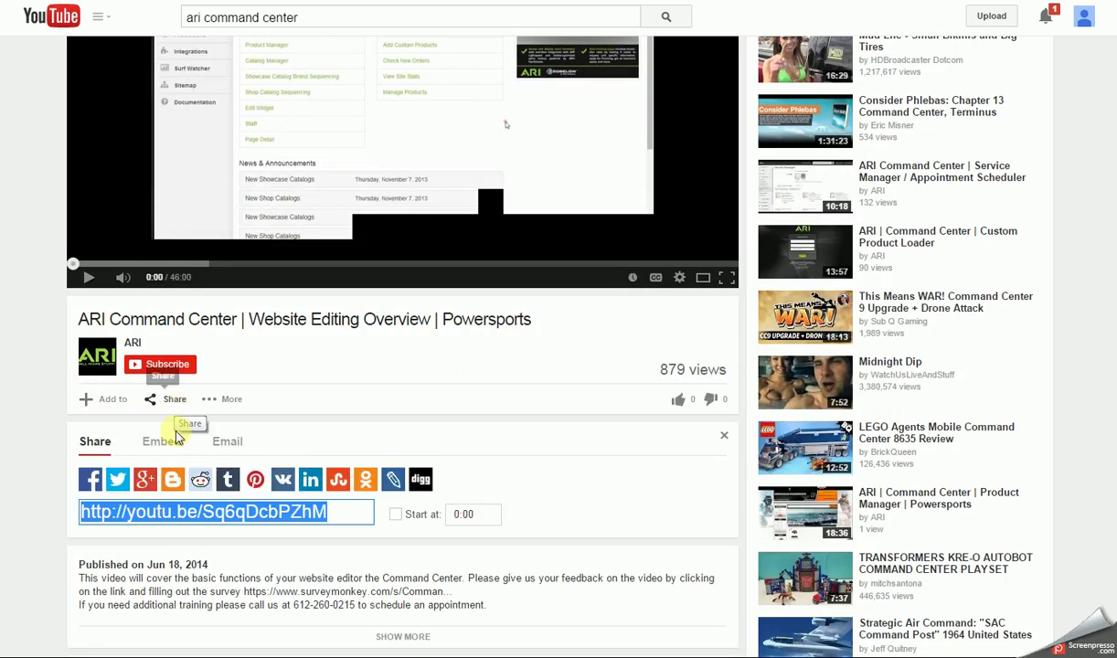
pyautogui.click(175, 444)
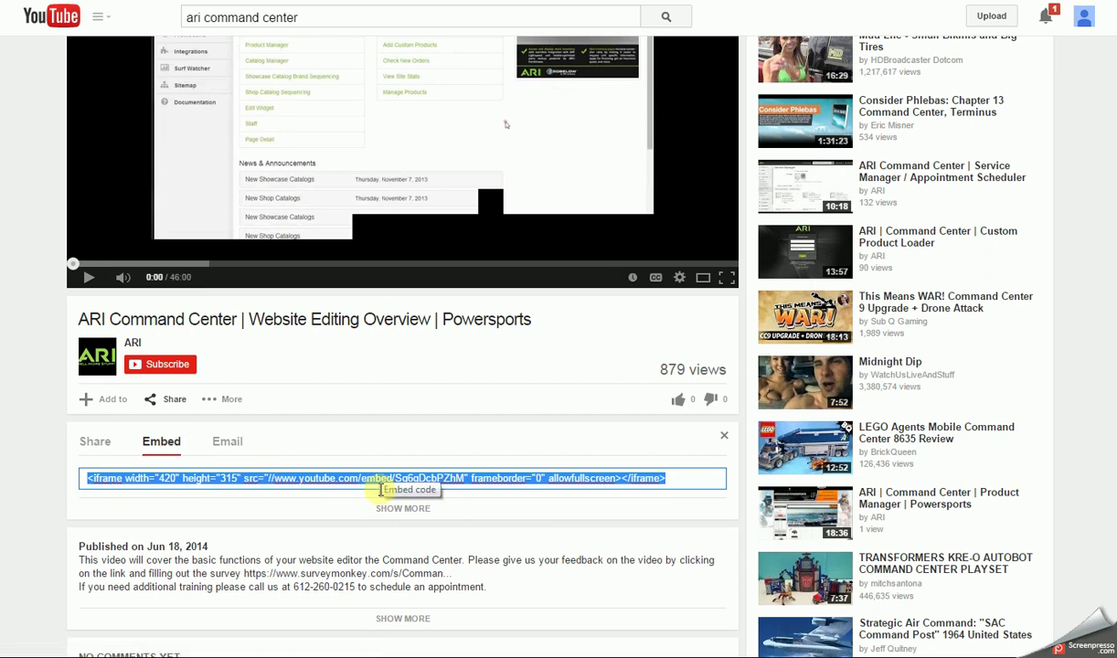
# Step: Back in the asset editor, insert the video using its 420 by 315 YouTube iframe embed code and save the Videos asset
pyautogui.click(139, 11)
pyautogui.write('<iframe width="420" height="315" src="//www.youtube.com/embed/Sg6qDcbPZhM" frameborder="0" allowfullscreen></iframe>')
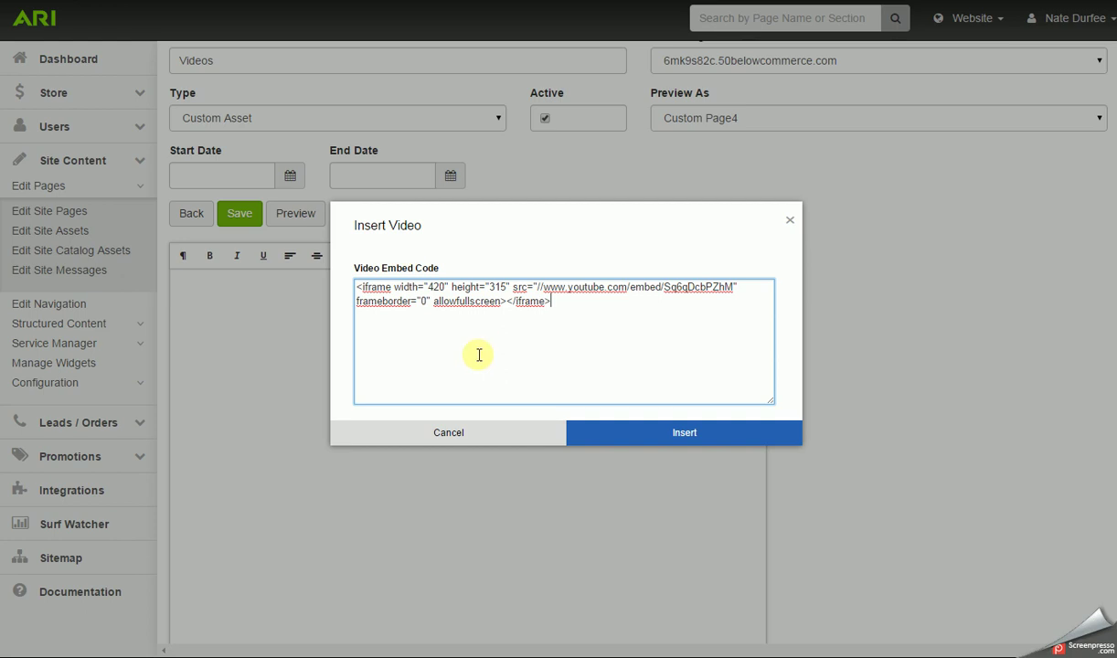
pyautogui.click(680, 435)
pyautogui.scroll(-1, 675, 384)
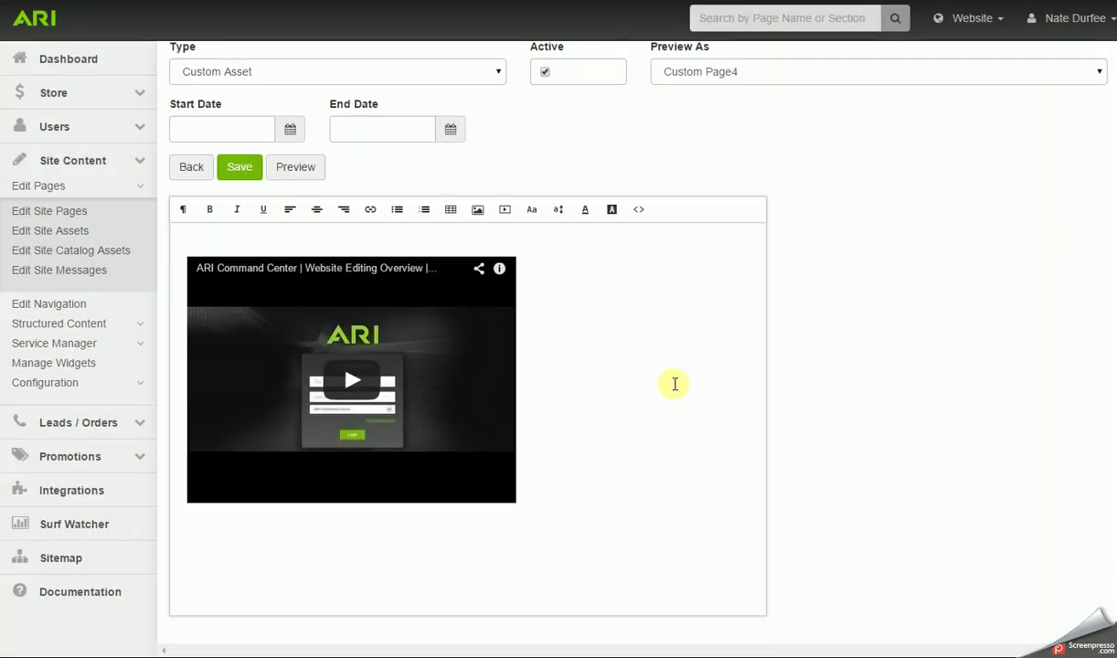
pyautogui.click(242, 171)
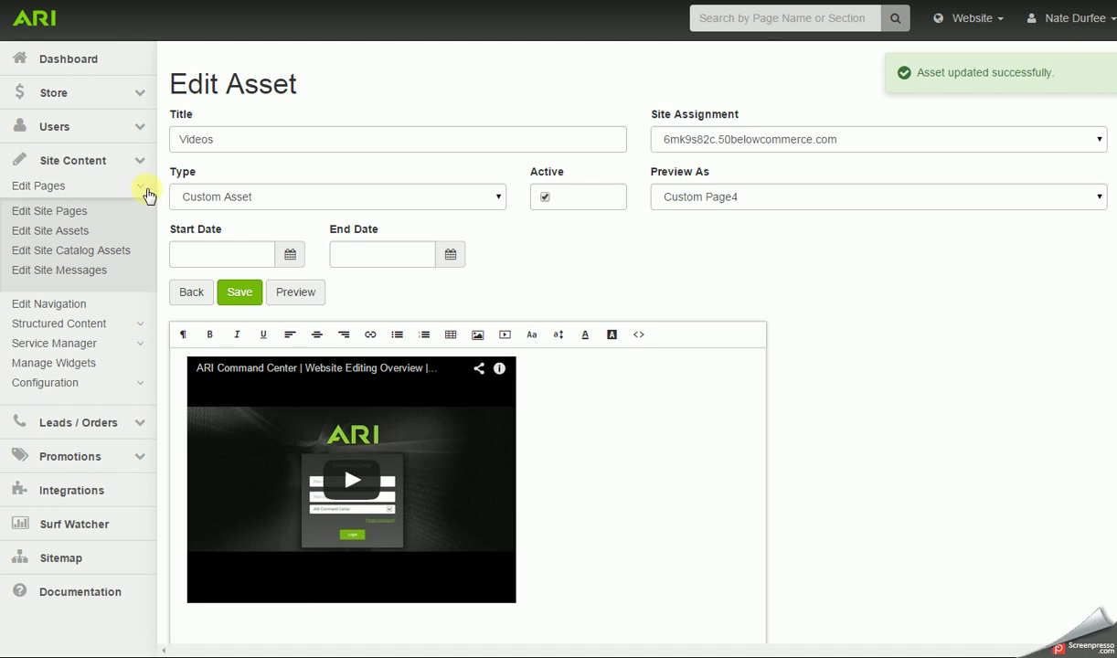
# Step: Open the site navigation editor and examine its link list alongside the Home and Company Info submenus on the live site
pyautogui.click(141, 187)
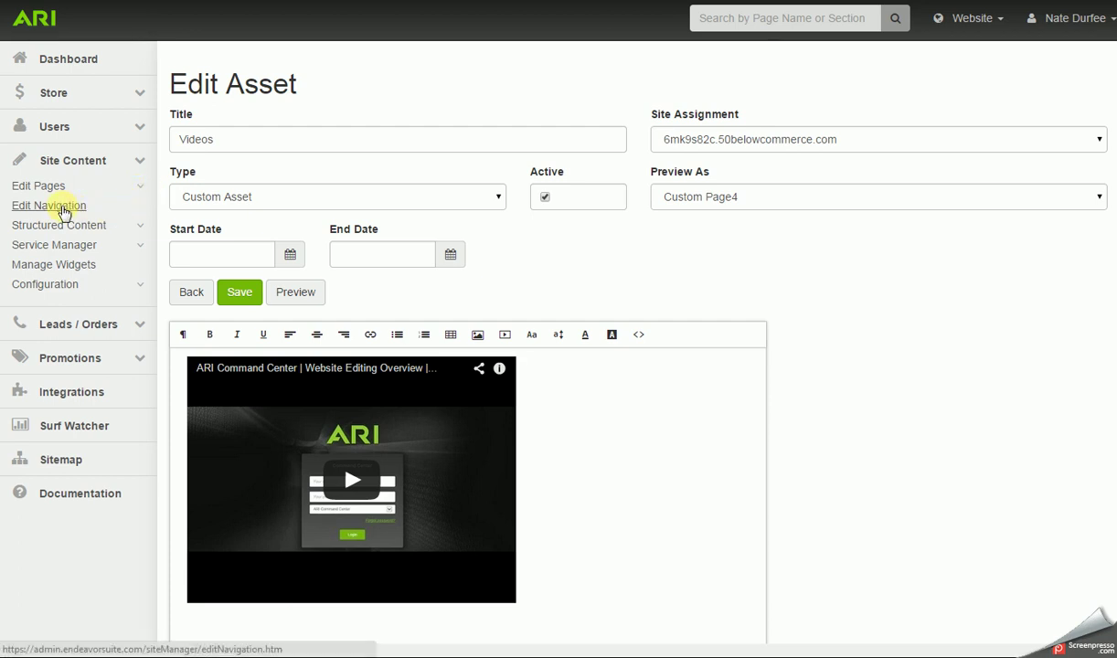
pyautogui.click(61, 209)
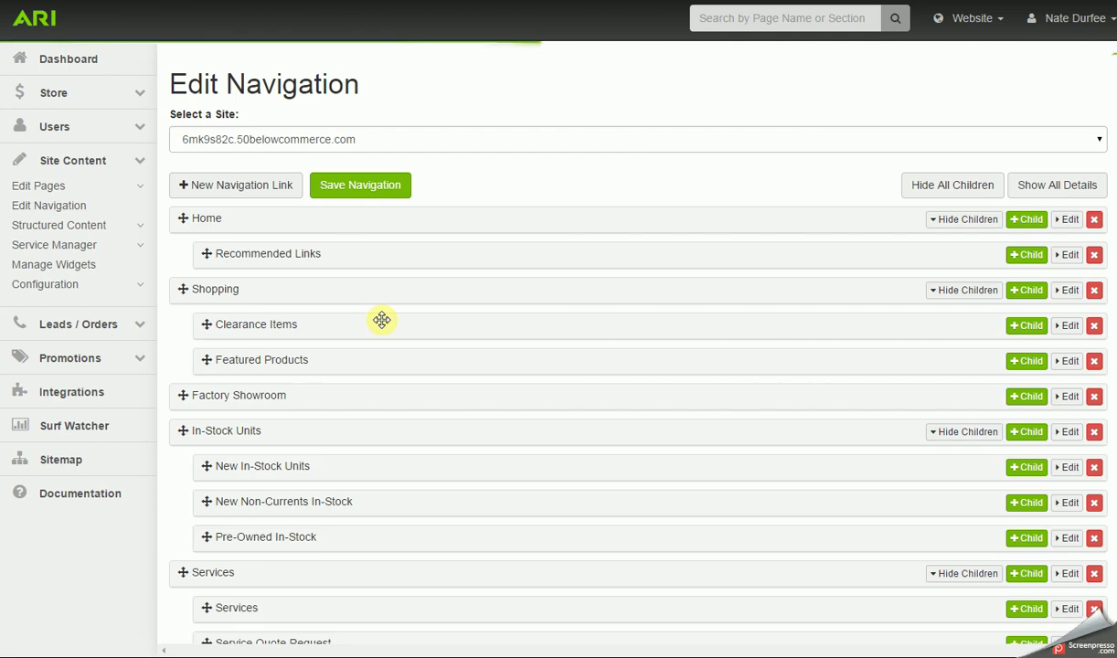
pyautogui.scroll(-1, 356, 271)
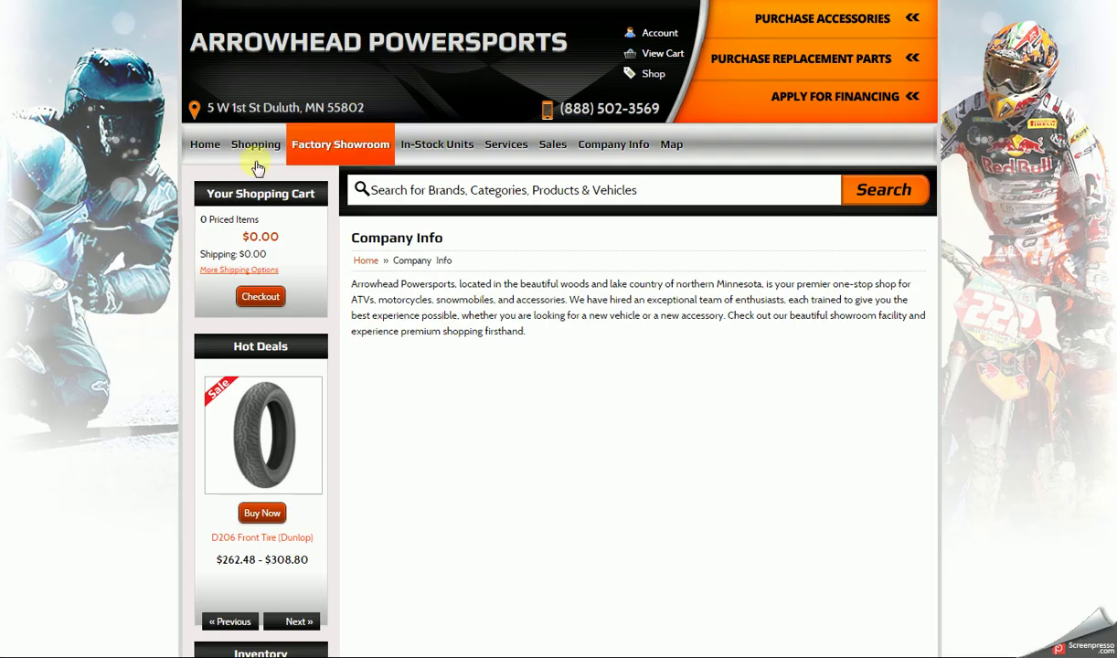
pyautogui.moveTo(212, 160)
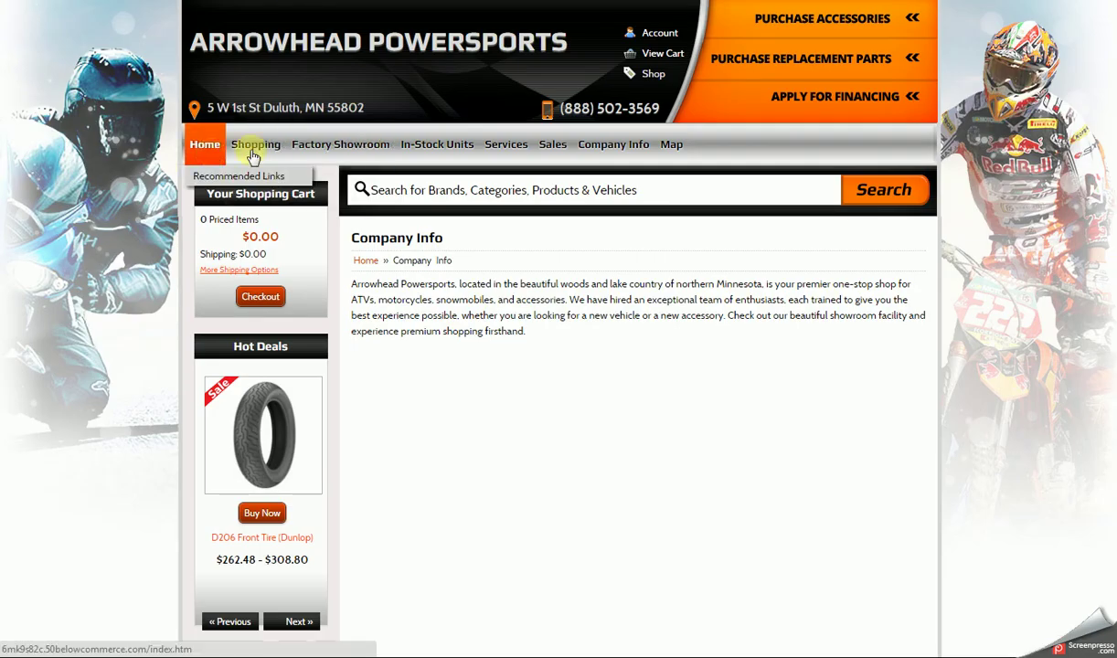
pyautogui.moveTo(604, 146)
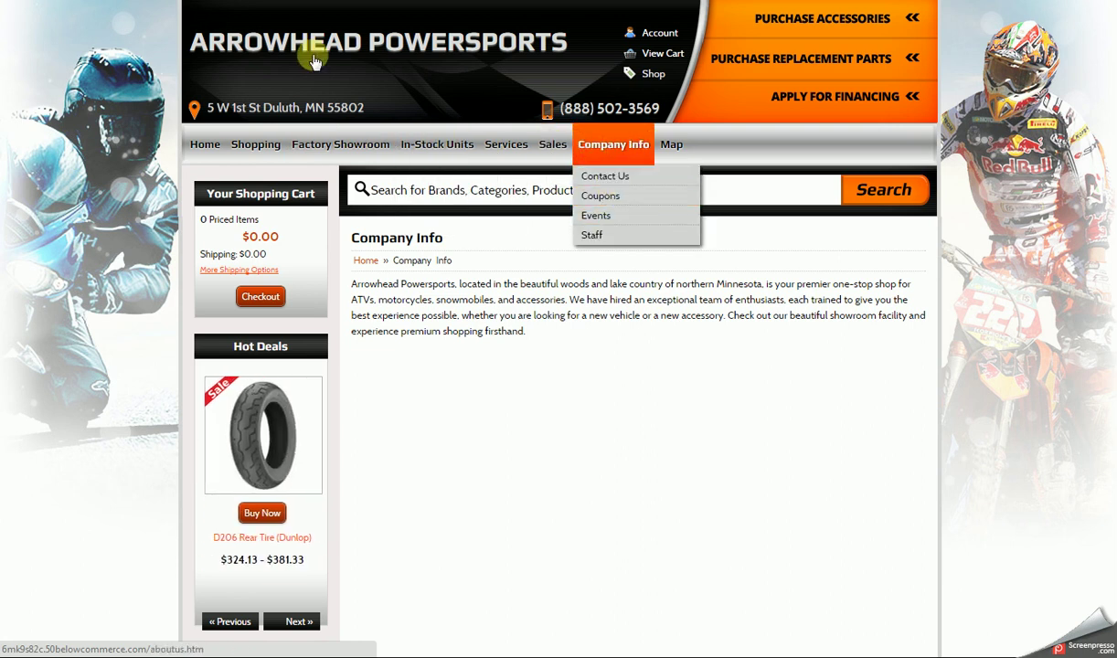
# Step: Return to the navigation editor and collapse all child links so only the top-level links are listed
pyautogui.click(229, 0)
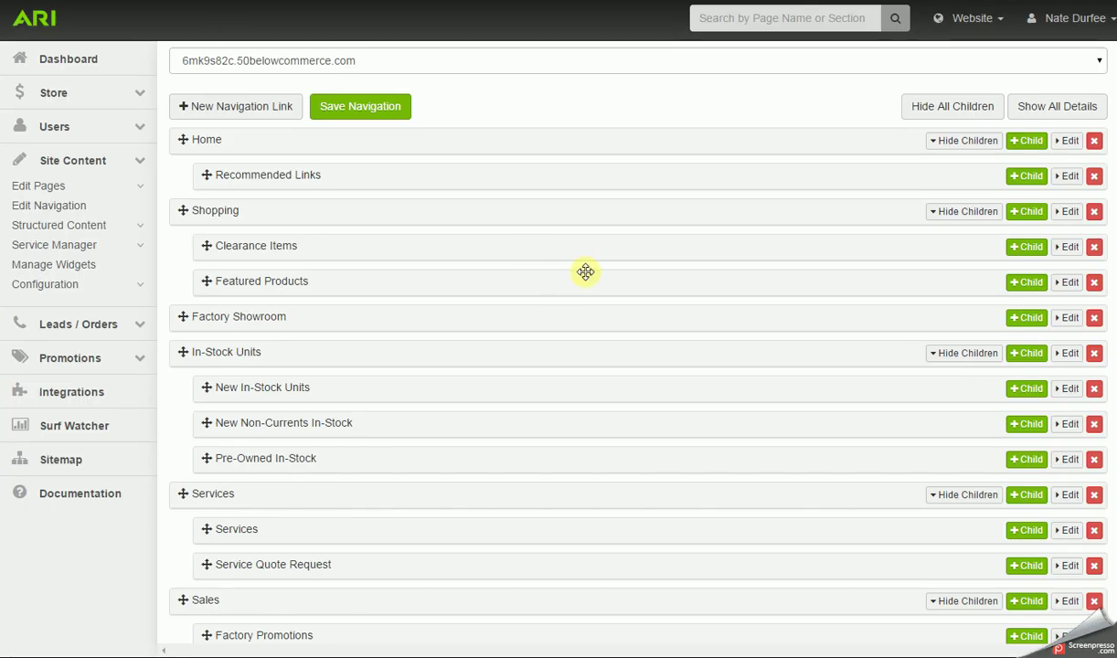
pyautogui.scroll(-1, 380, 341)
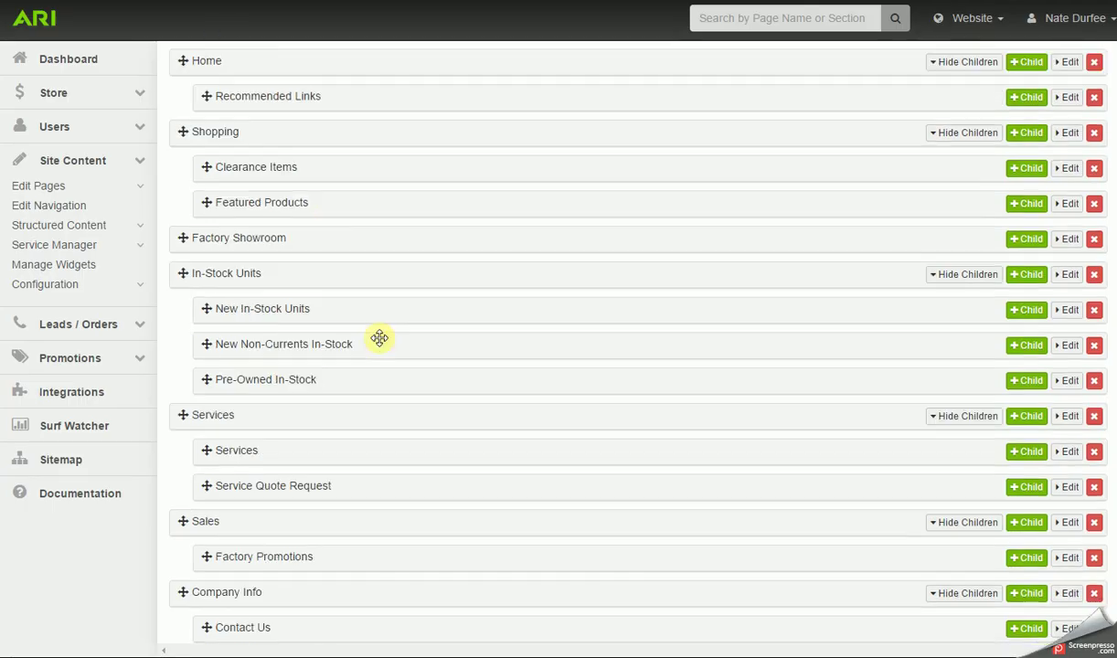
pyautogui.scroll(-2, 379, 340)
pyautogui.scroll(4, 379, 340)
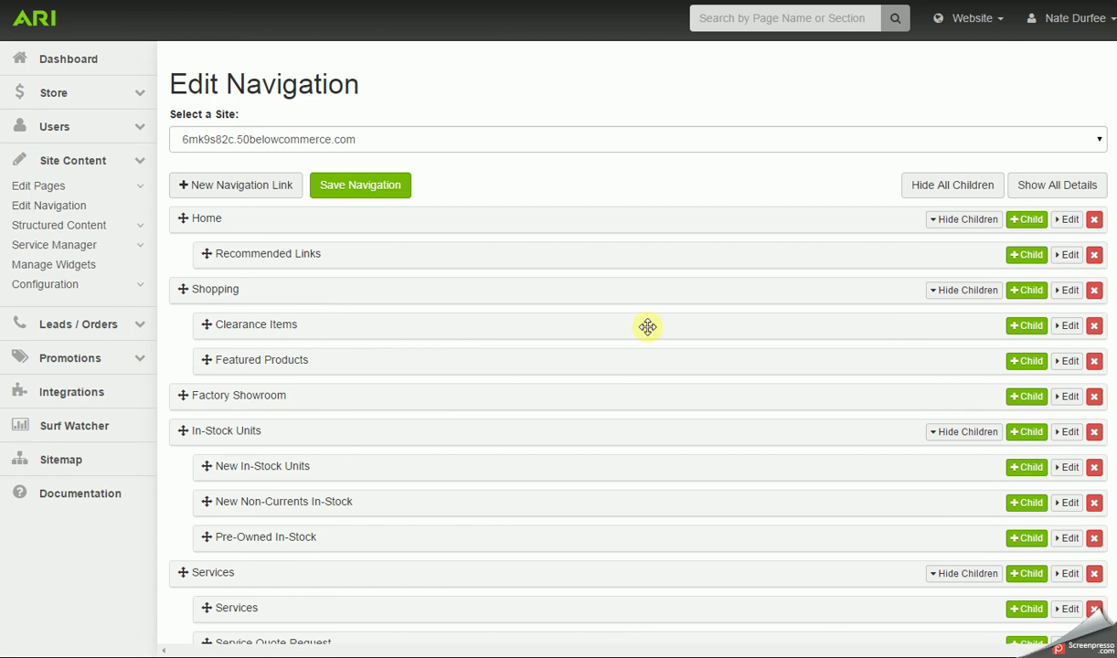
pyautogui.click(928, 190)
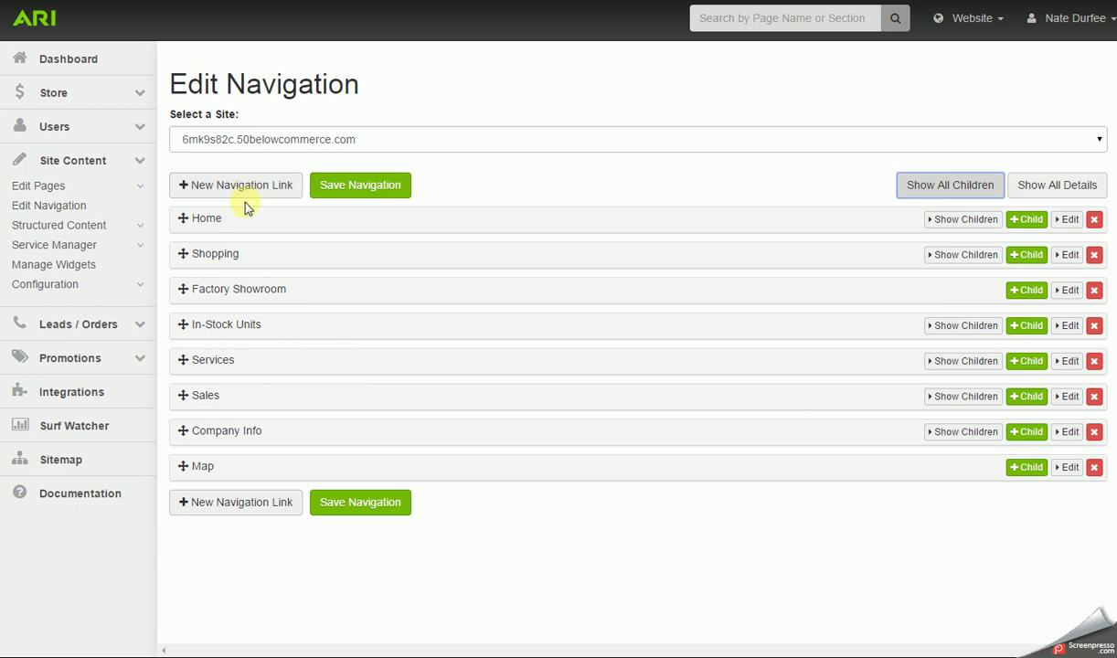
# Step: Add a new top-level navigation link pointing to the site page Videos (videos.htm) and save the navigation
pyautogui.click(222, 187)
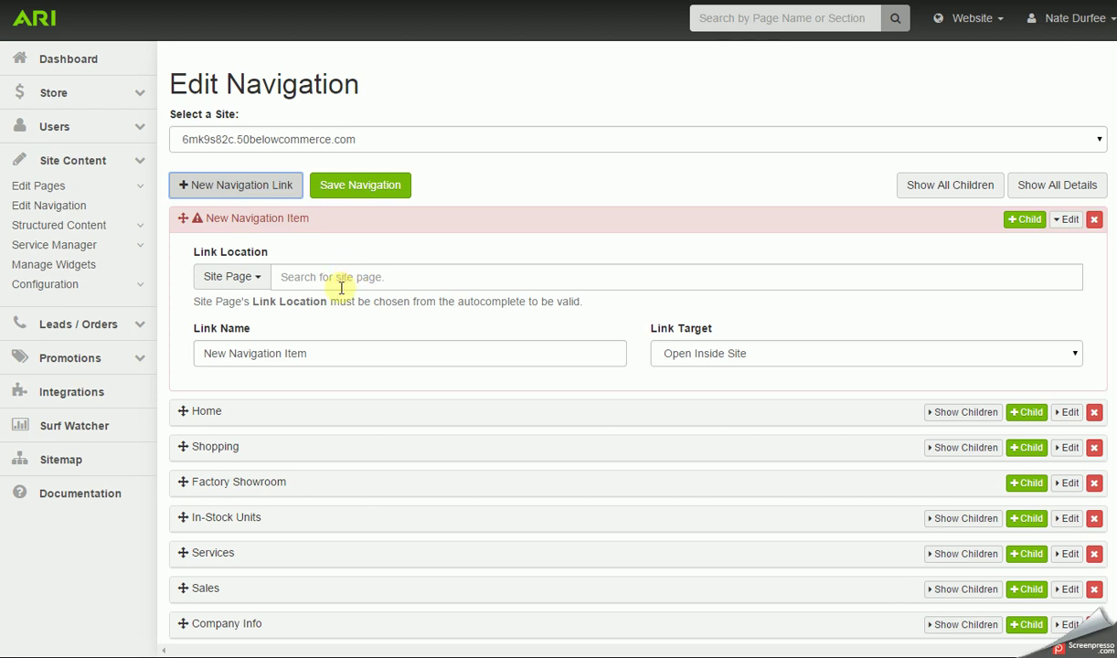
pyautogui.click(258, 277)
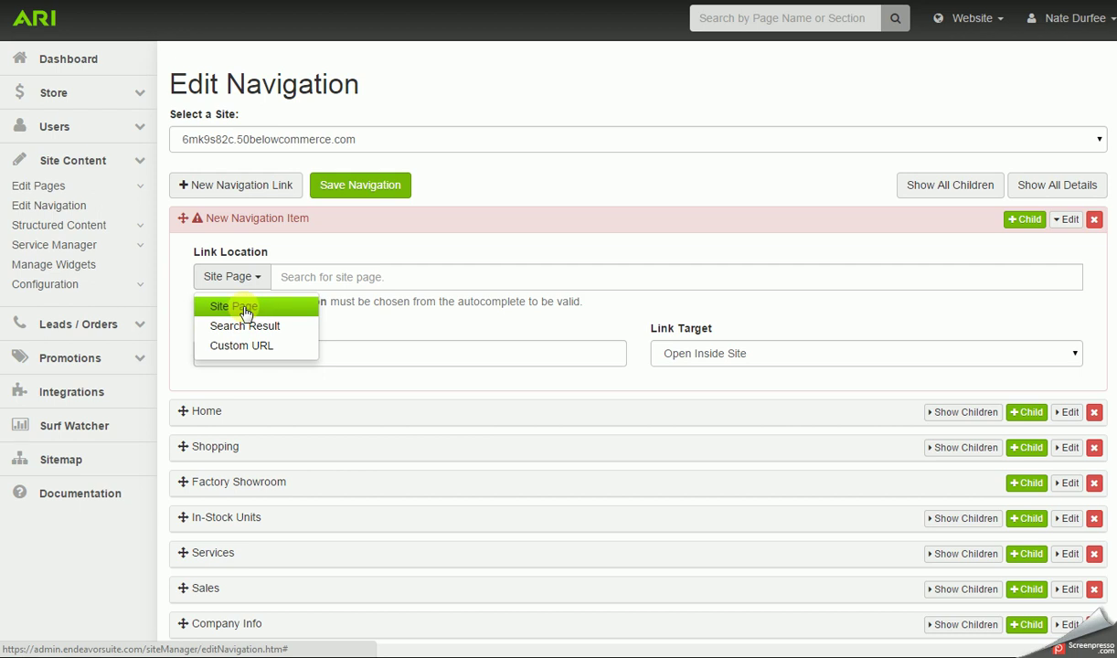
pyautogui.click(246, 311)
pyautogui.click(292, 276)
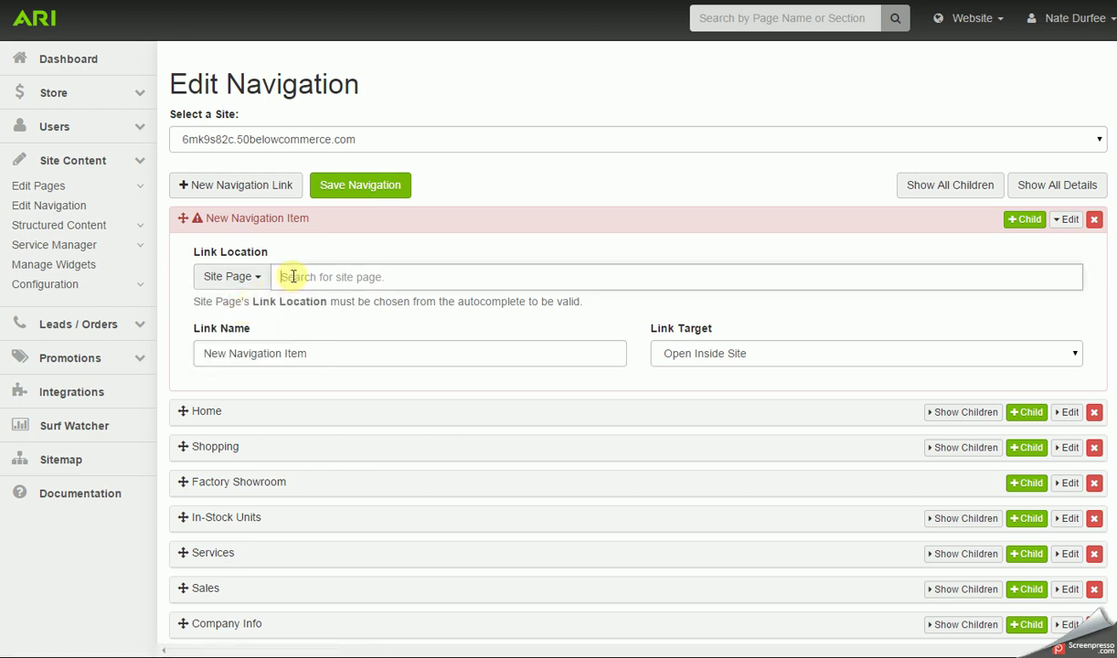
pyautogui.write('videos')
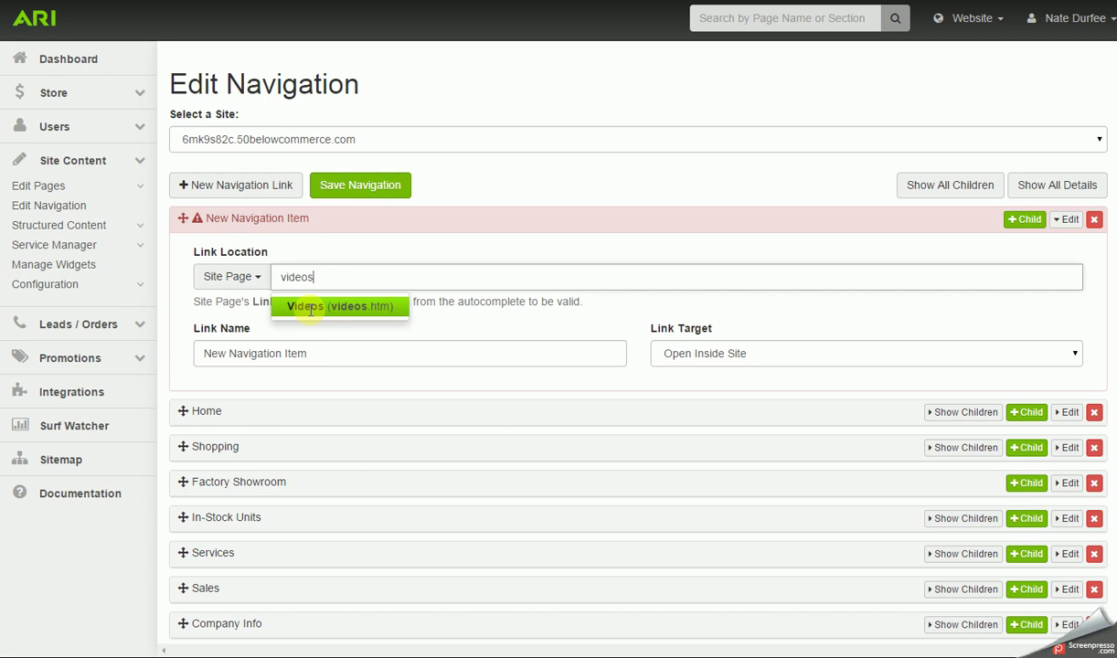
pyautogui.click(309, 307)
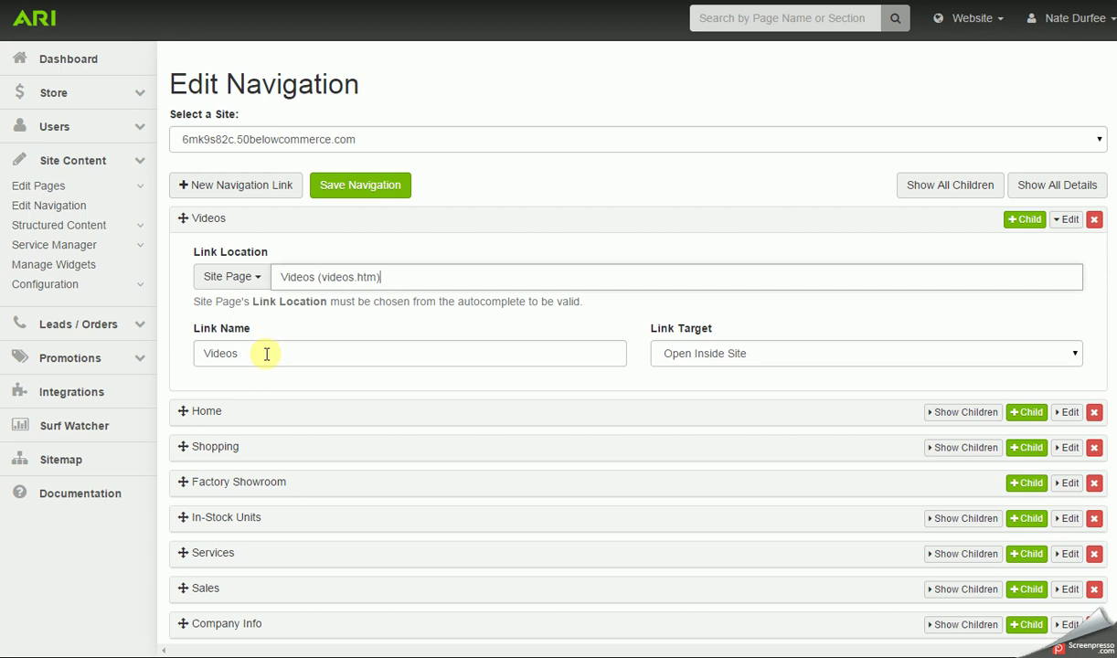
pyautogui.click(371, 193)
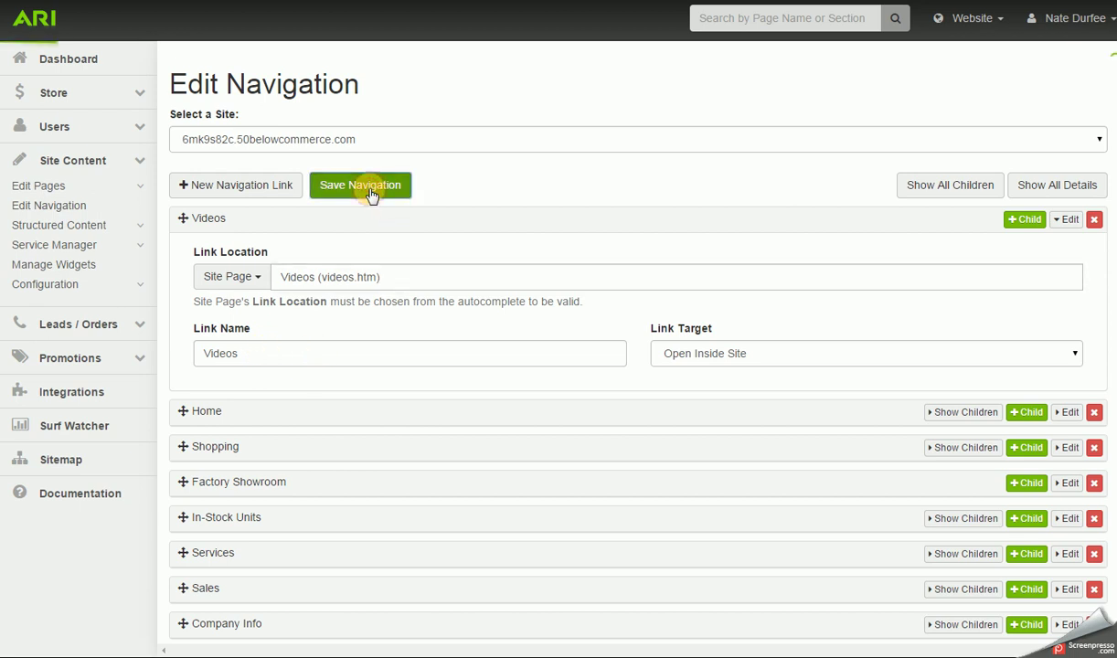
# Step: Collapse the Videos link's details, move the link between Sales and Company Info, and save the navigation
pyautogui.click(1068, 224)
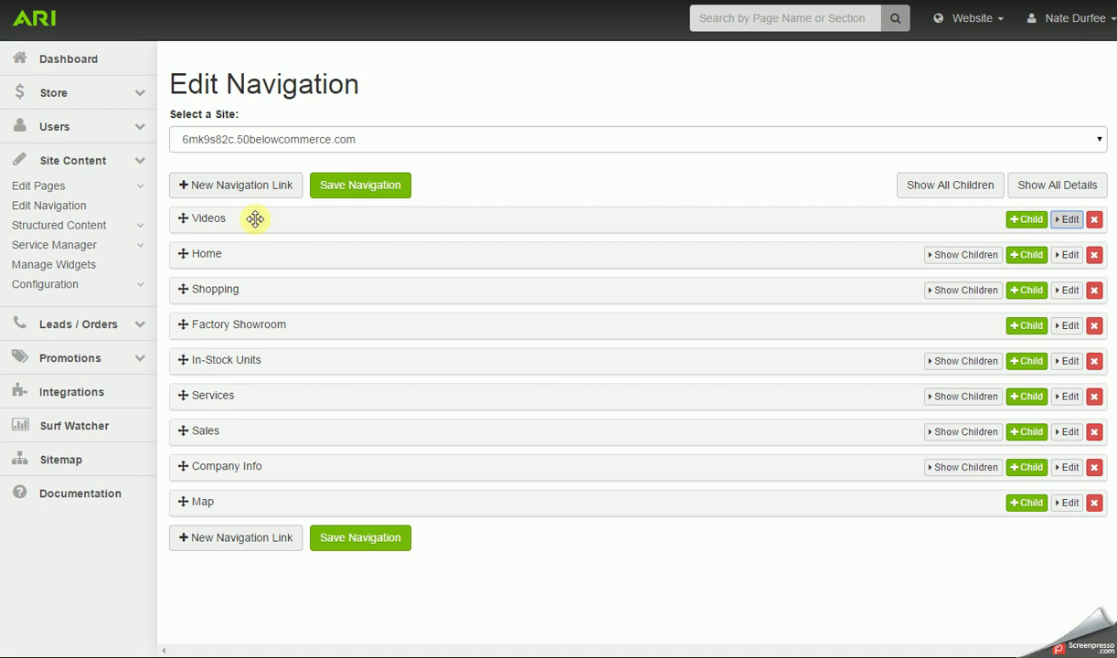
pyautogui.moveTo(254, 219); pyautogui.dragTo(229, 419)
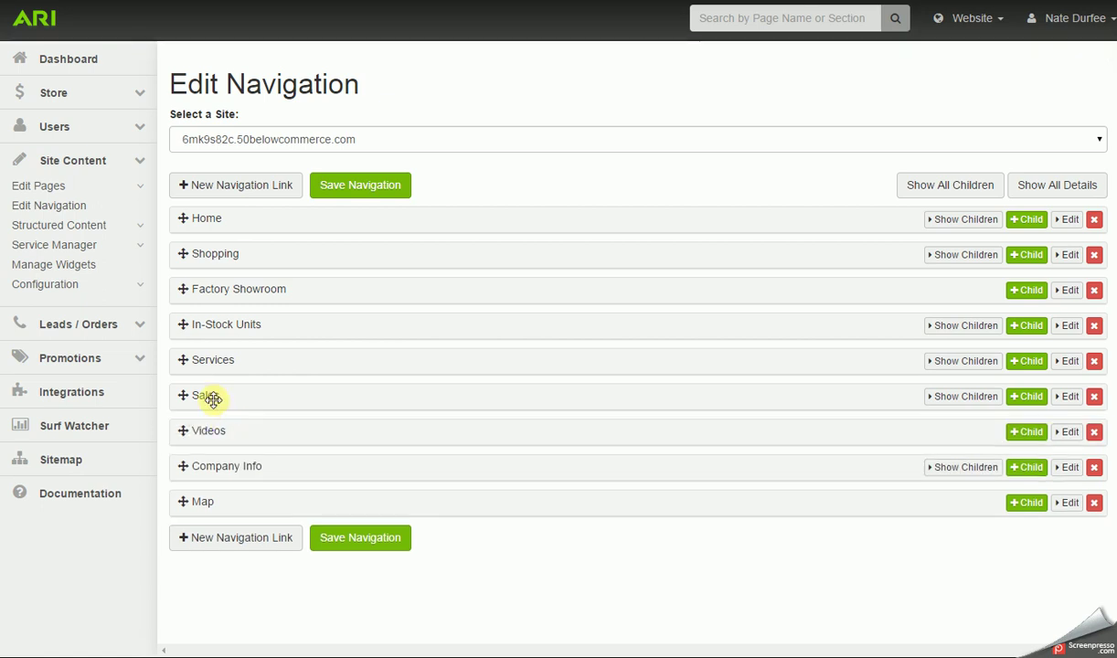
pyautogui.click(384, 188)
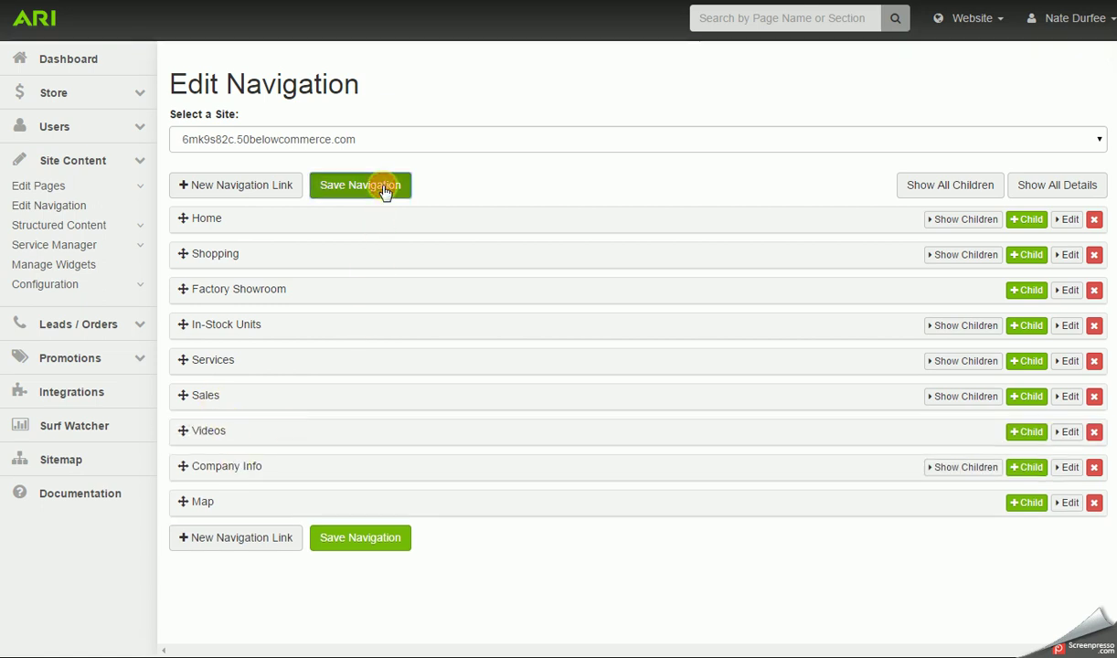
# Step: Publish the website changes, then open the Videos page from the live site's navigation to check it
pyautogui.click(989, 19)
pyautogui.click(984, 133)
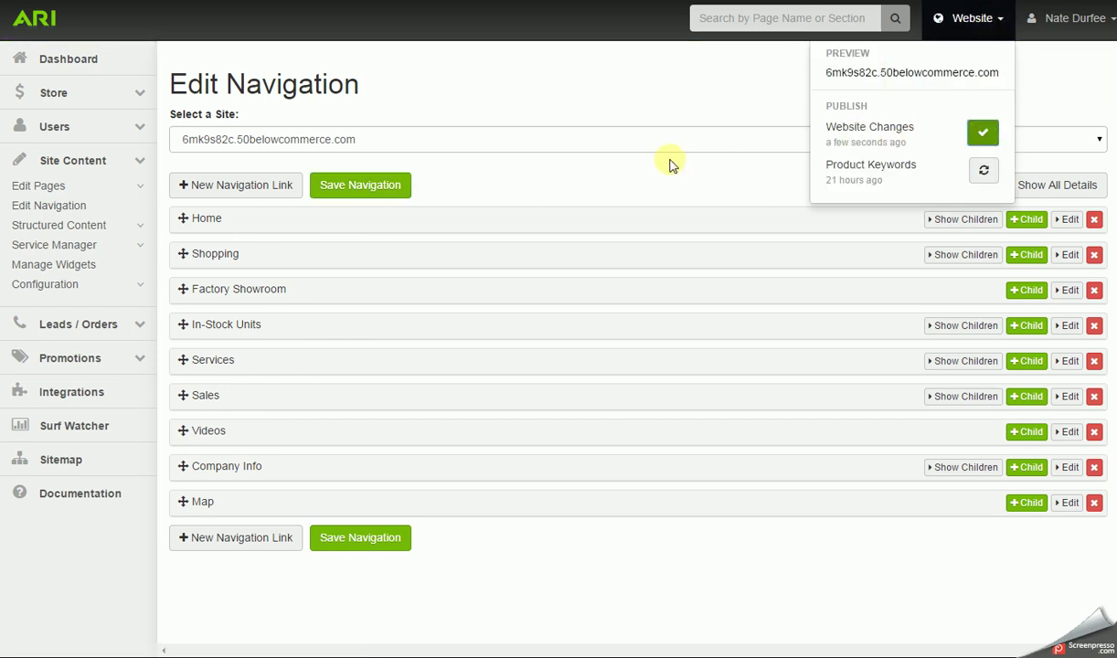
pyautogui.click(450, 82)
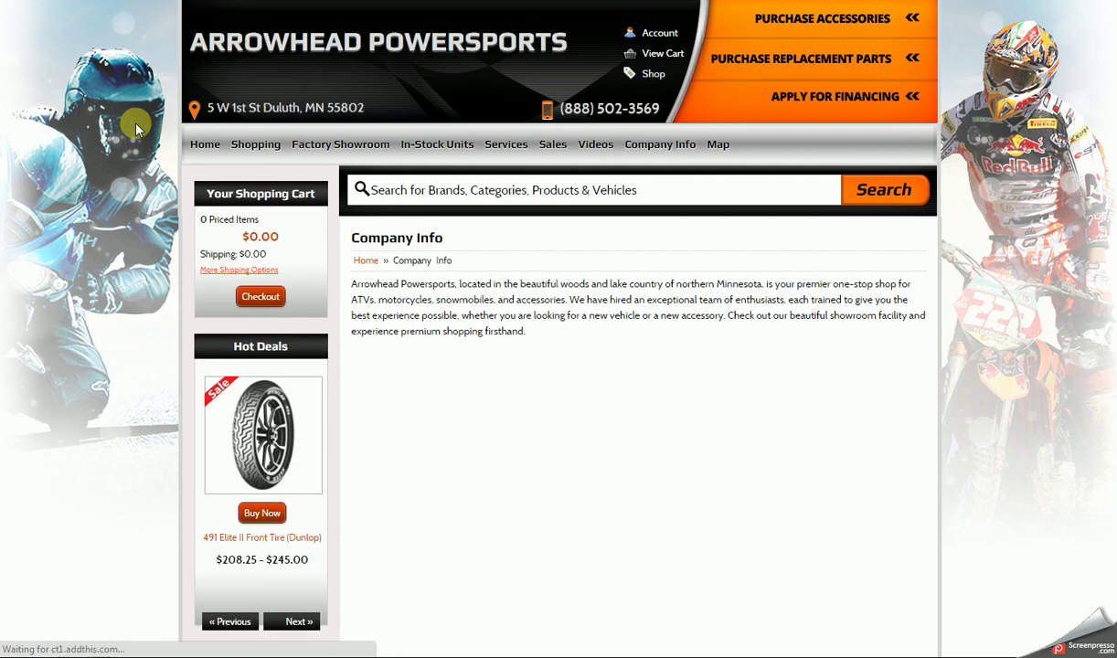
pyautogui.click(599, 148)
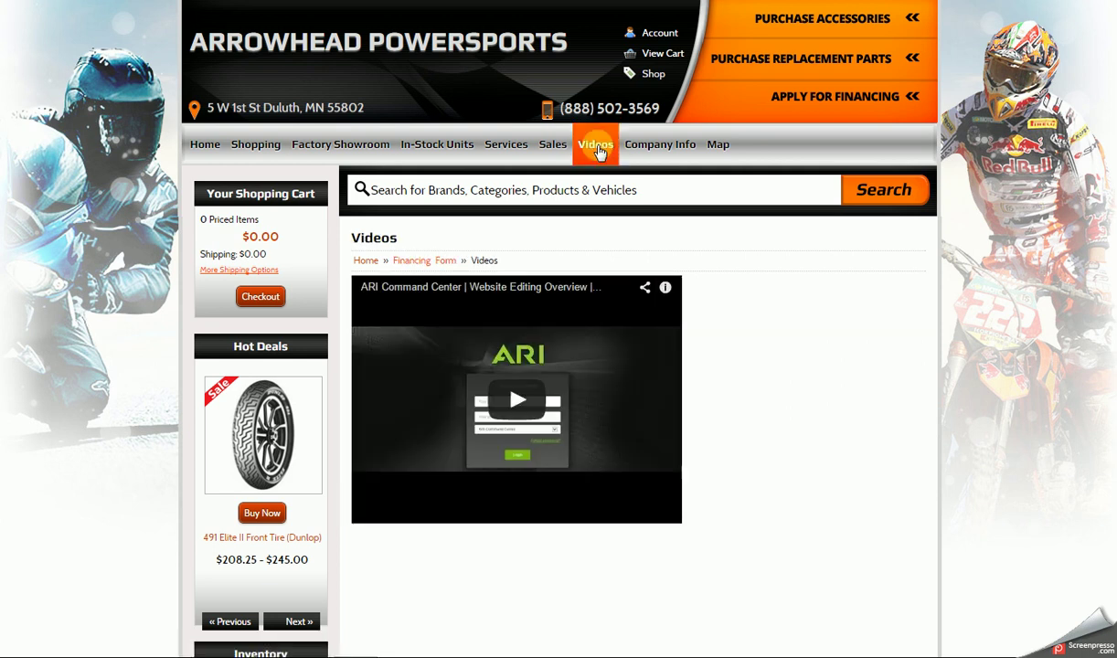
pyautogui.scroll(-1, 640, 337)
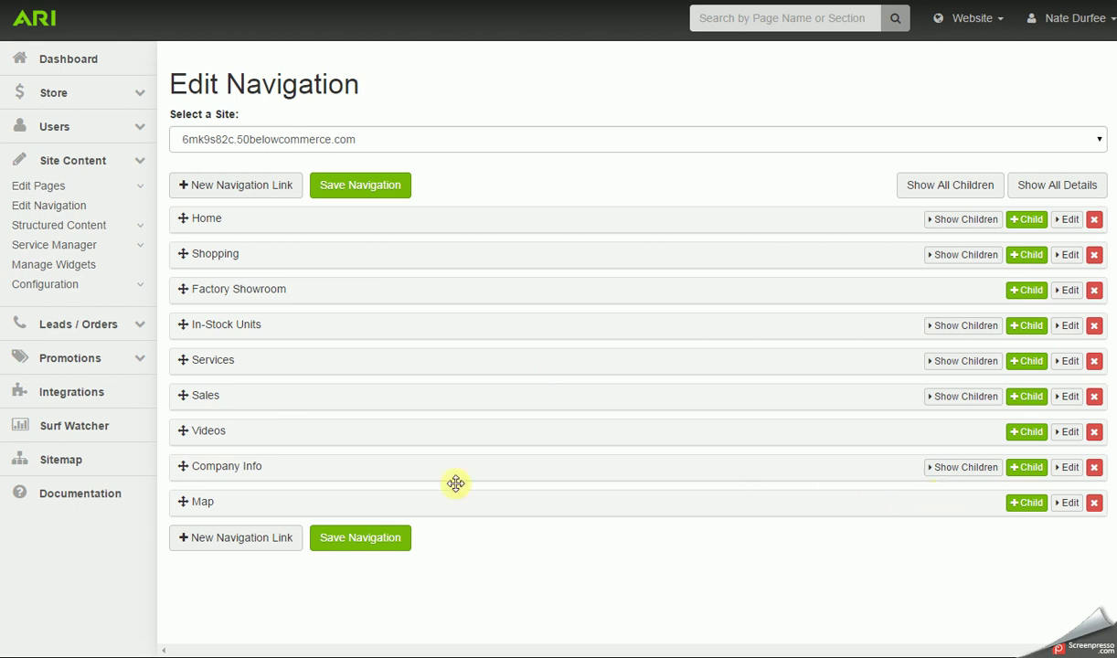
pyautogui.click(1027, 469)
pyautogui.scroll(-1, 549, 507)
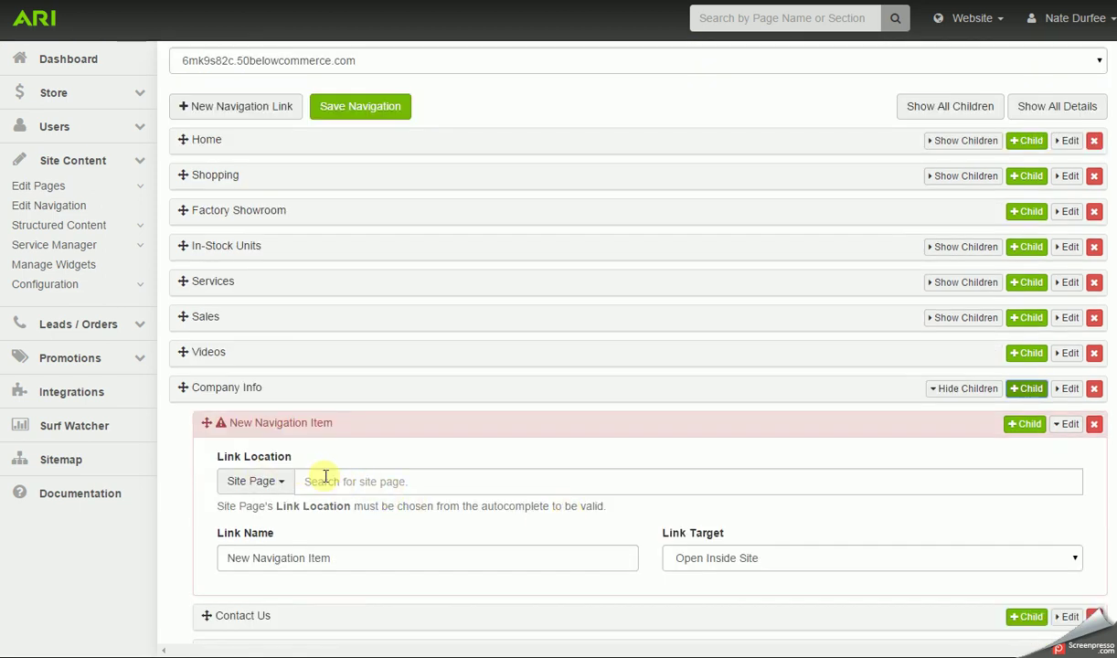
pyautogui.click(1094, 424)
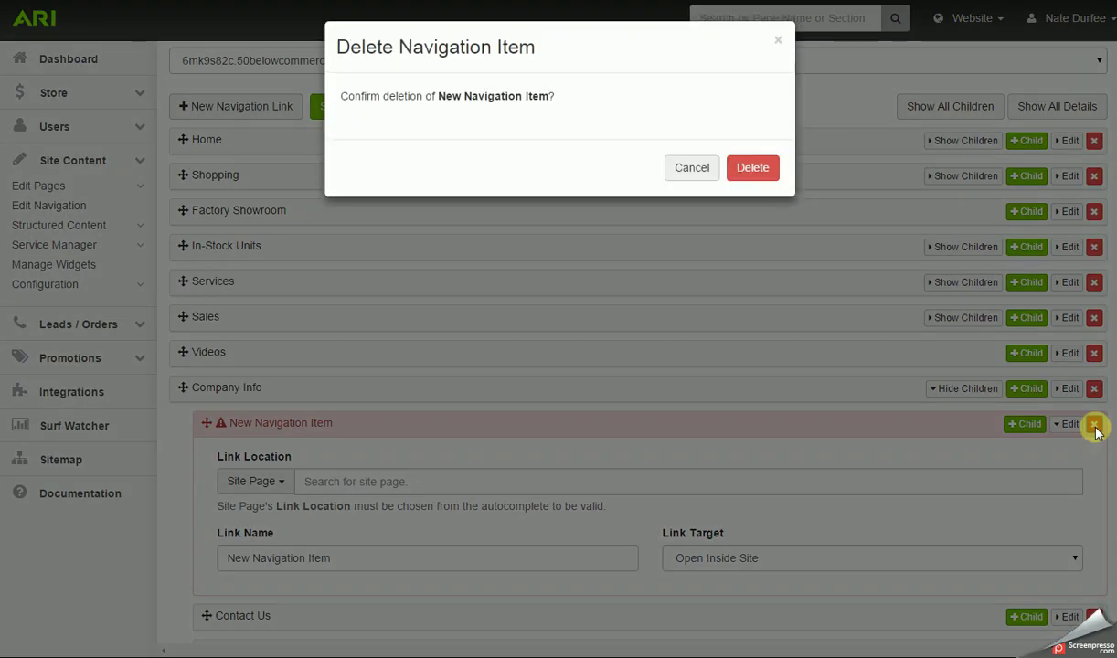
pyautogui.click(745, 167)
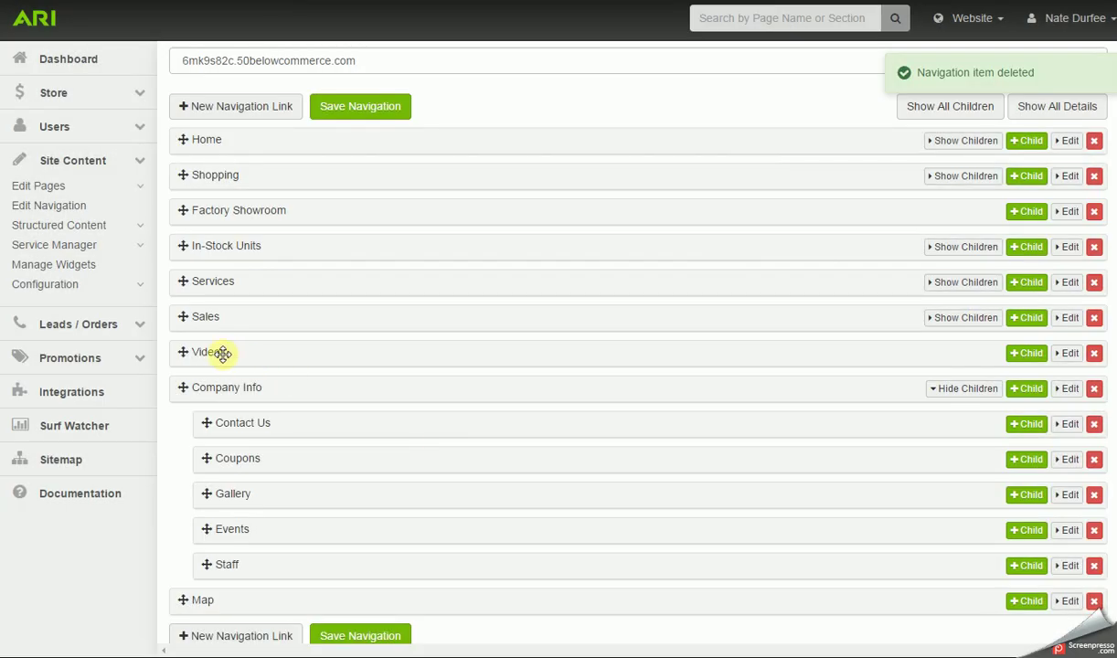
# Step: Make the Videos link the first child of Company Info and save the navigation
pyautogui.moveTo(229, 350); pyautogui.dragTo(247, 389)
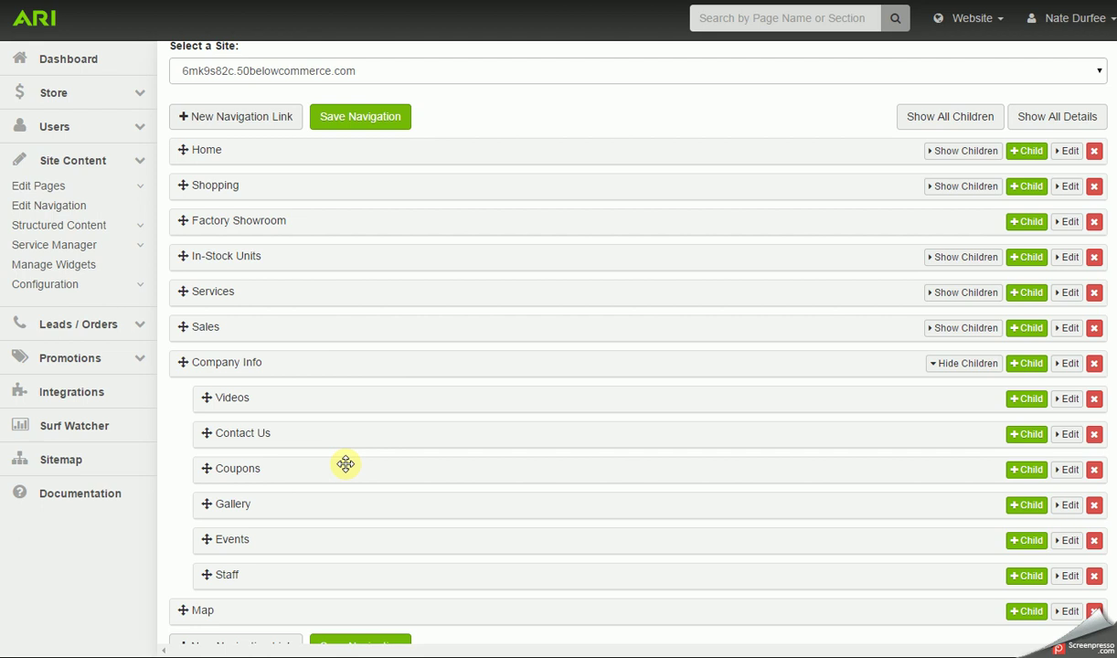
pyautogui.click(370, 119)
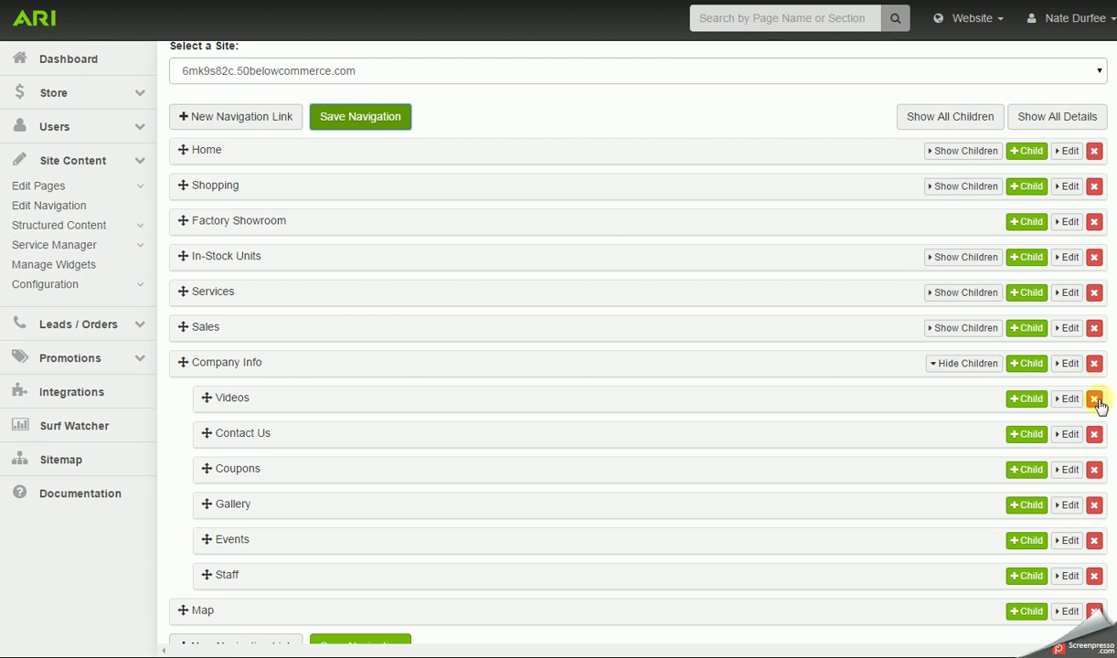
pyautogui.click(585, 110)
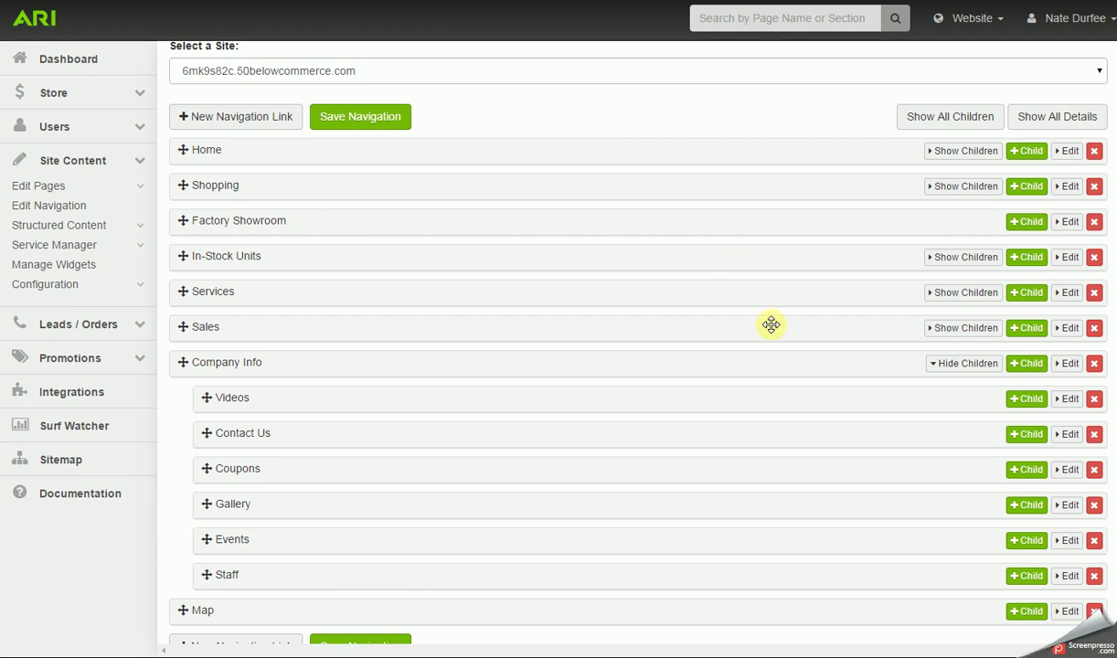
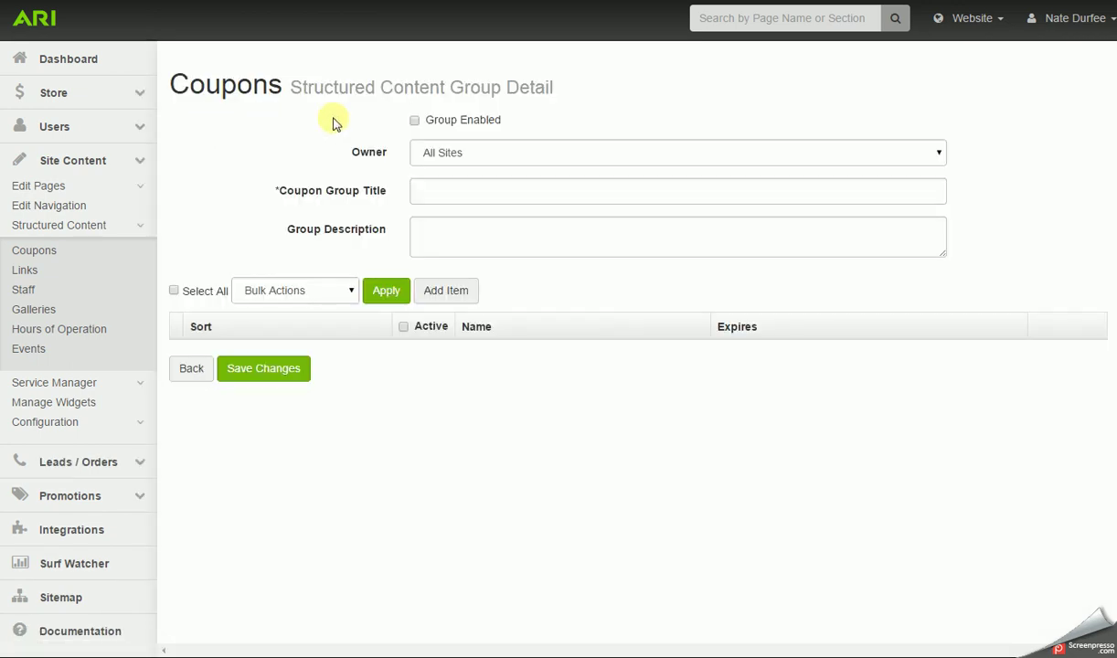
# Step: Enable the new coupon group, title it Service Coupons, and save the group
pyautogui.click(414, 120)
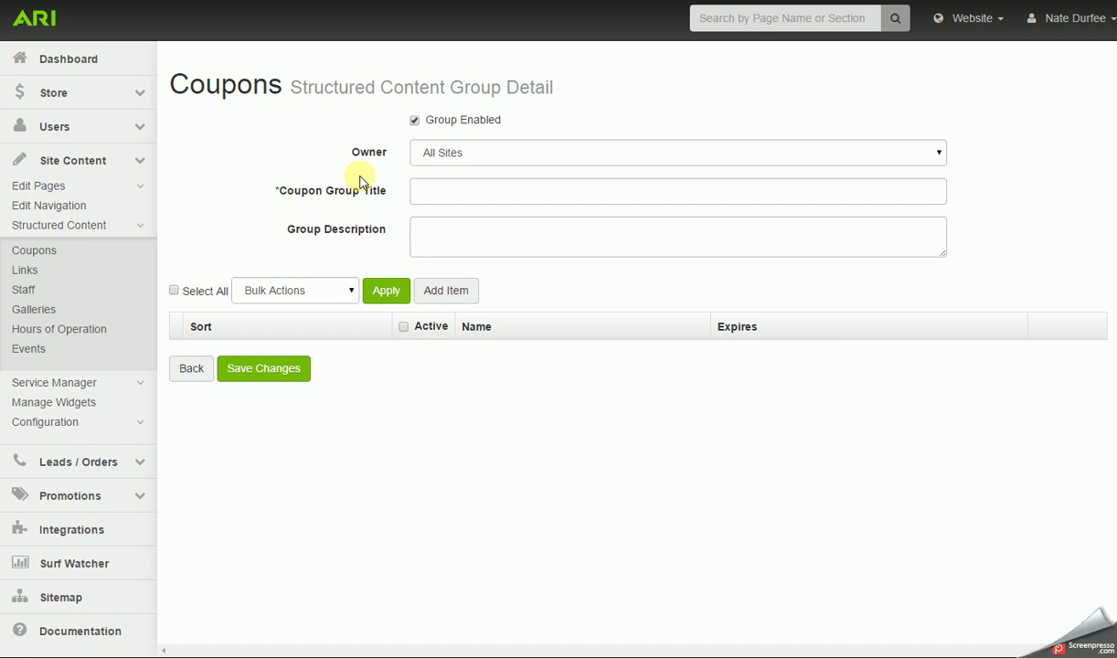
pyautogui.click(447, 186)
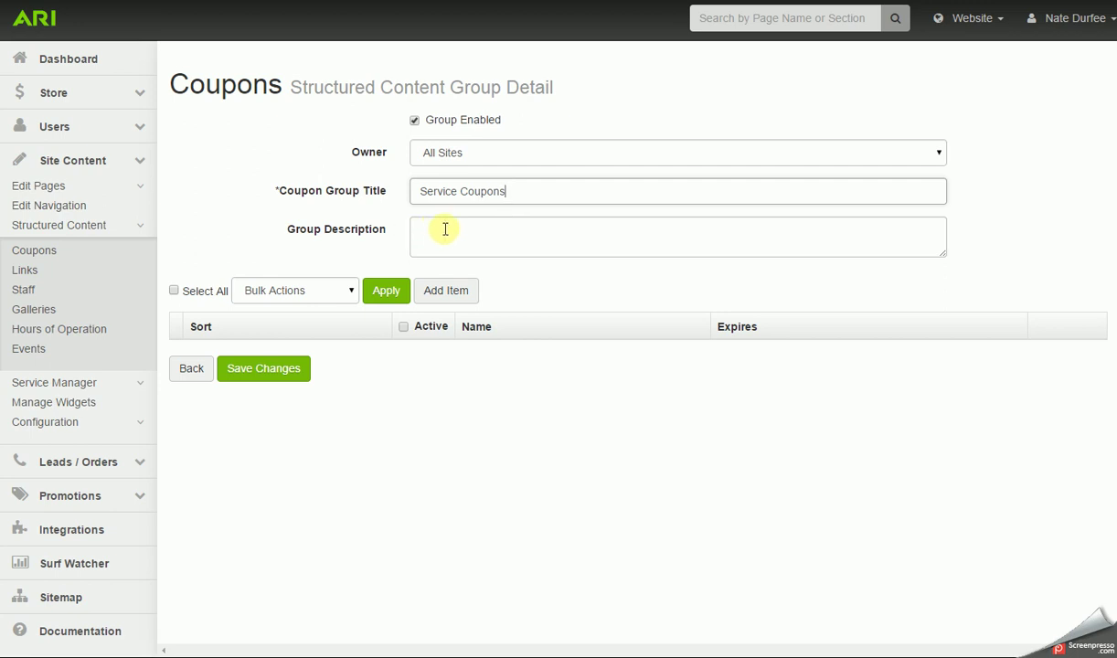
pyautogui.click(289, 371)
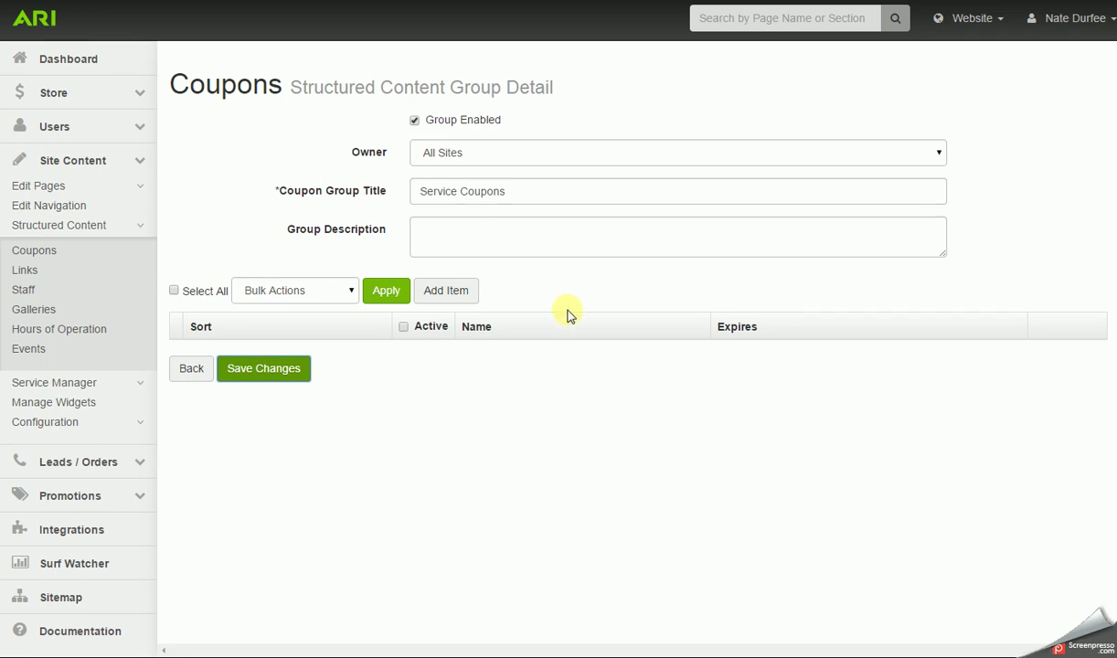
# Step: Add an enabled coupon item to the Service Coupons group with the title Oil Change Special
pyautogui.click(450, 297)
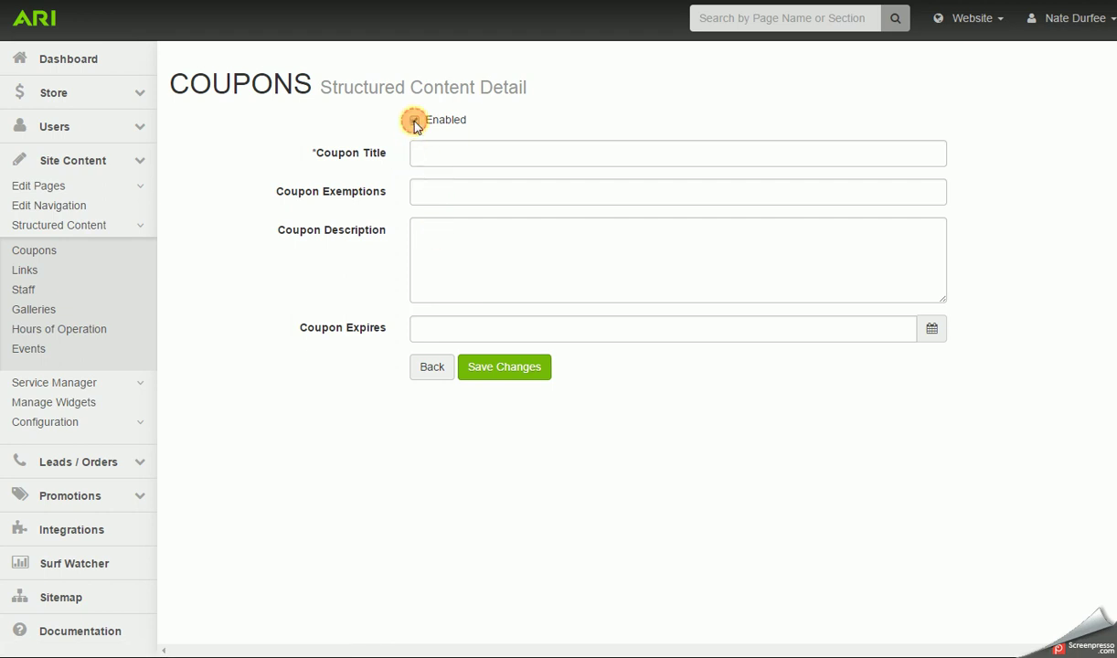
pyautogui.click(449, 150)
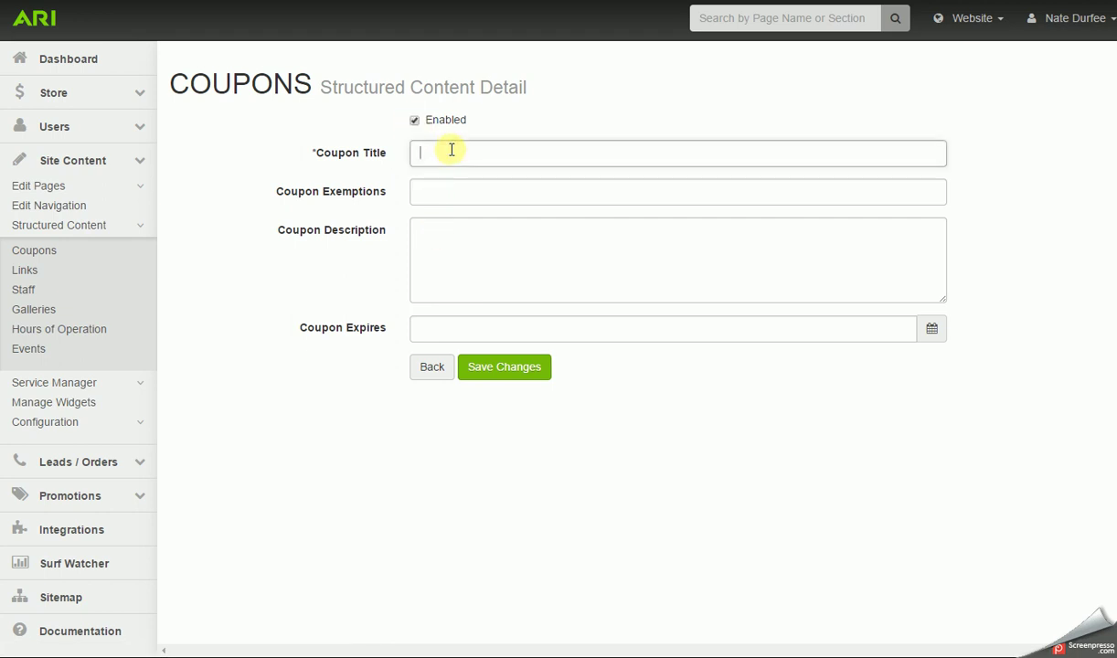
pyautogui.write('Oil Change Special')
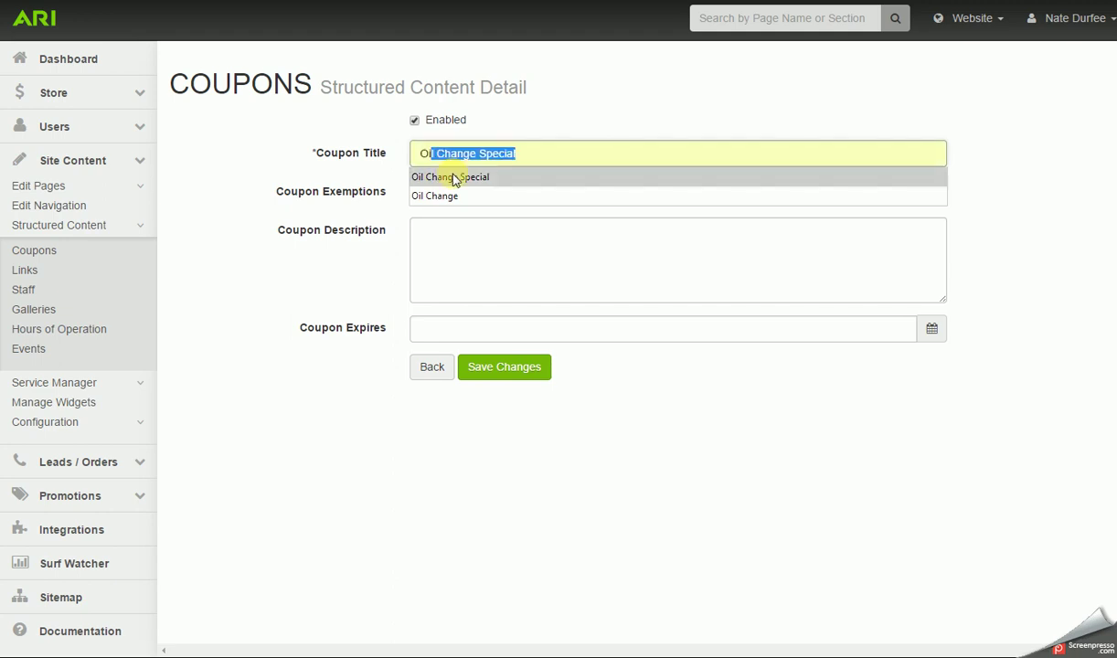
pyautogui.click(454, 177)
# Step: Set the coupon's exemptions to "Must present coupon in store. Not valid with any other specials." and its description to "Oil Change Only $23.99"
pyautogui.click(460, 191)
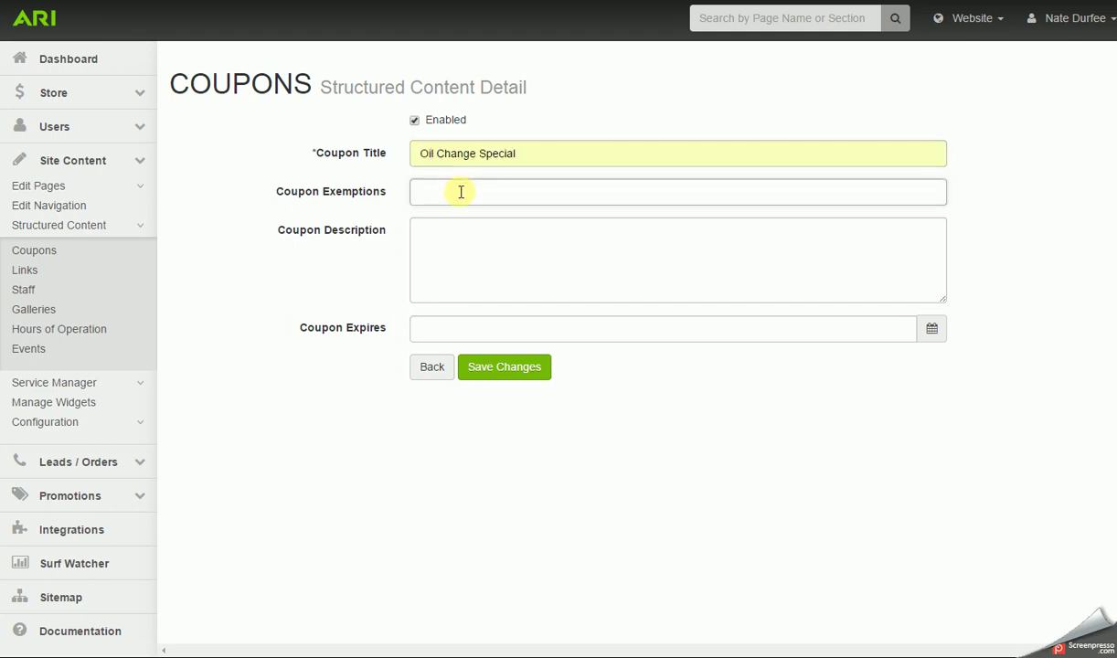
pyautogui.write('Mu')
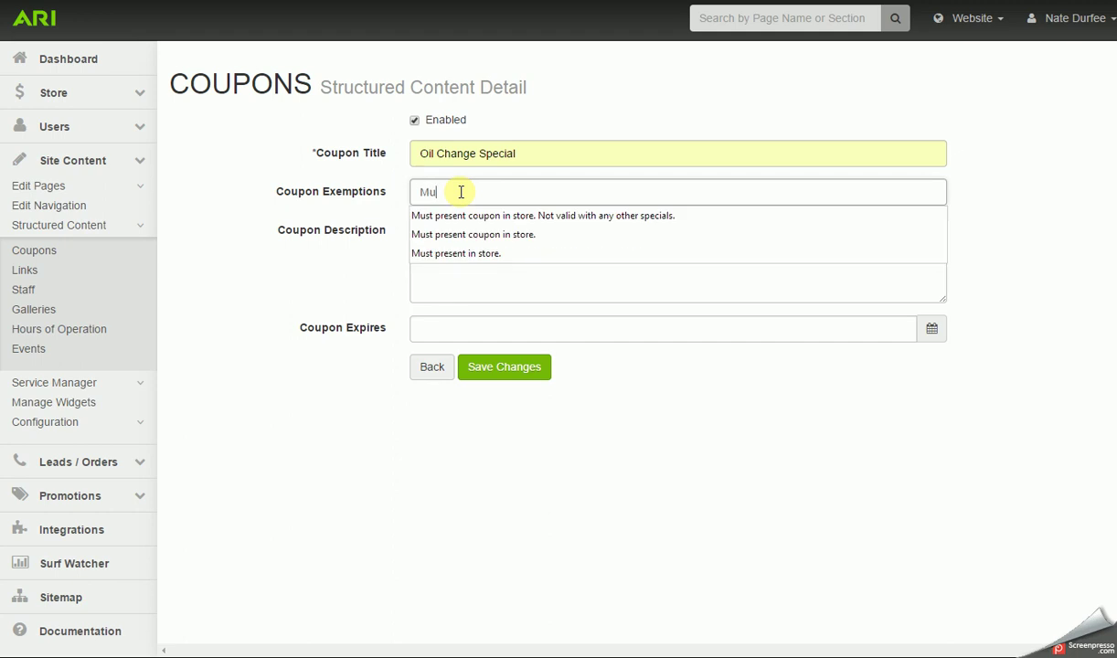
pyautogui.click(491, 218)
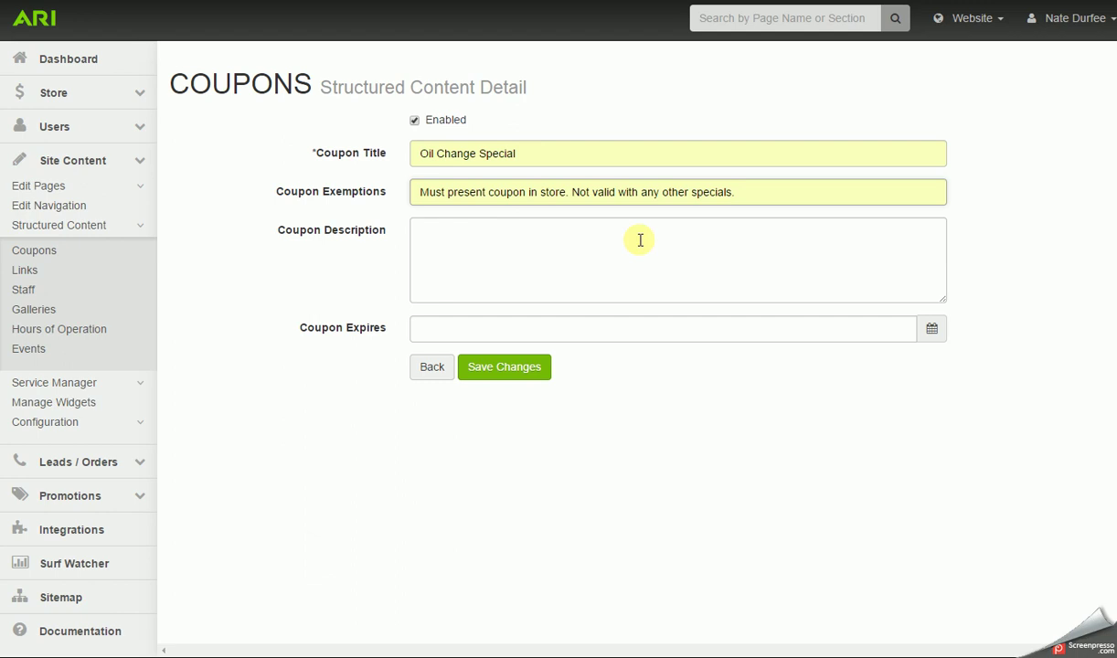
pyautogui.click(469, 246)
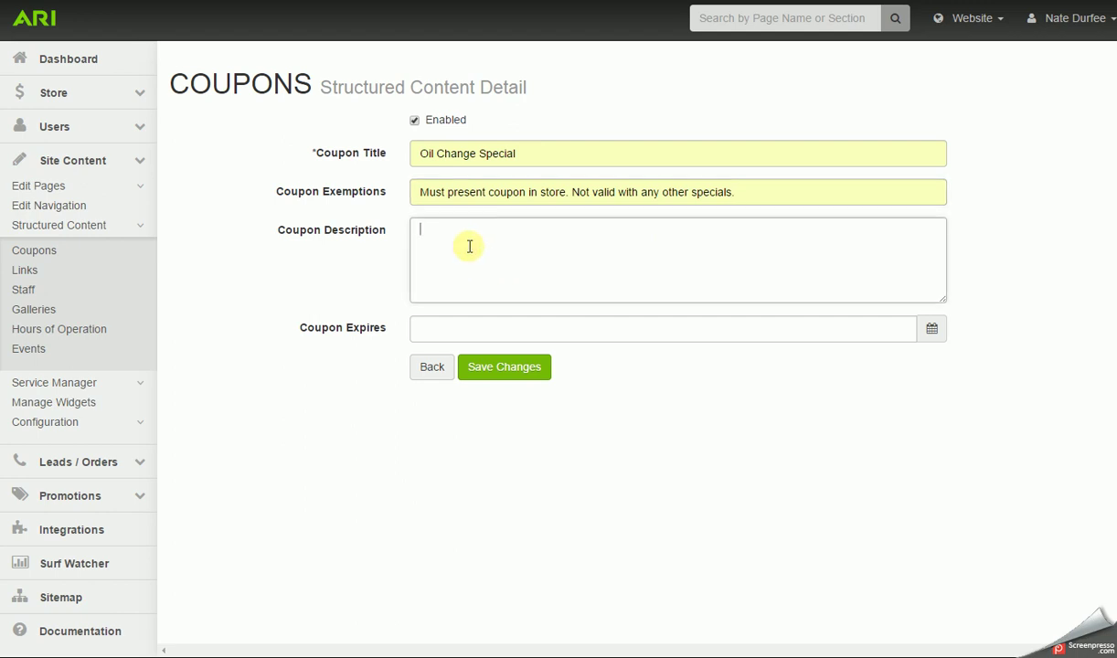
pyautogui.write('Oil Change Only $23.99')
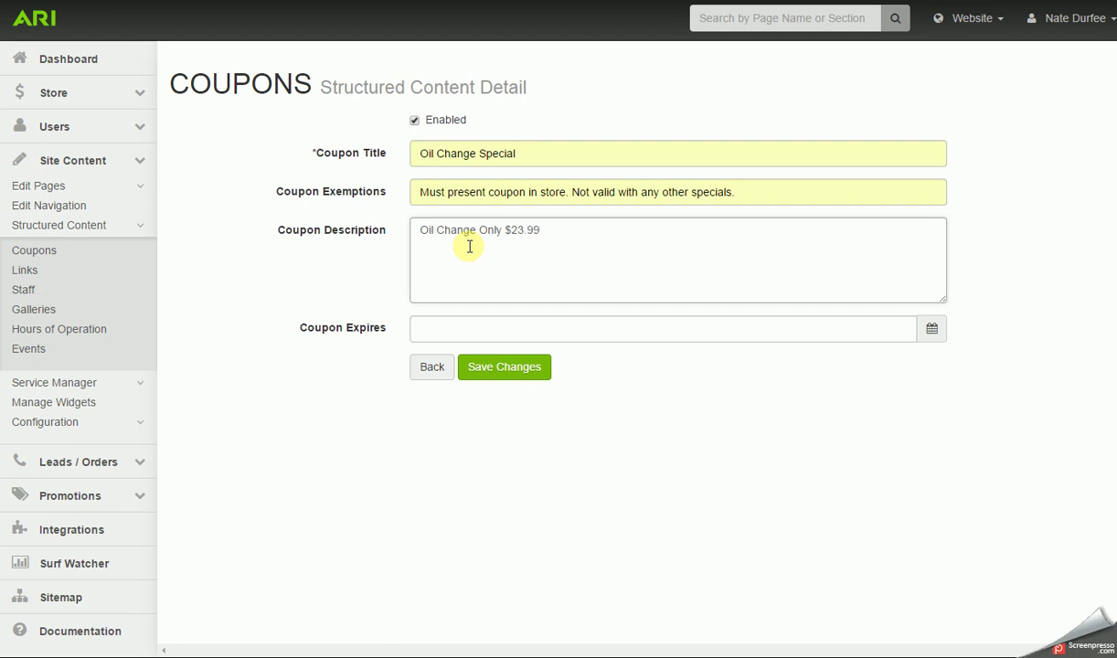
# Step: Set the Oil Change Special coupon's expiration date to 11/30/2014 and save the coupon
pyautogui.click(464, 329)
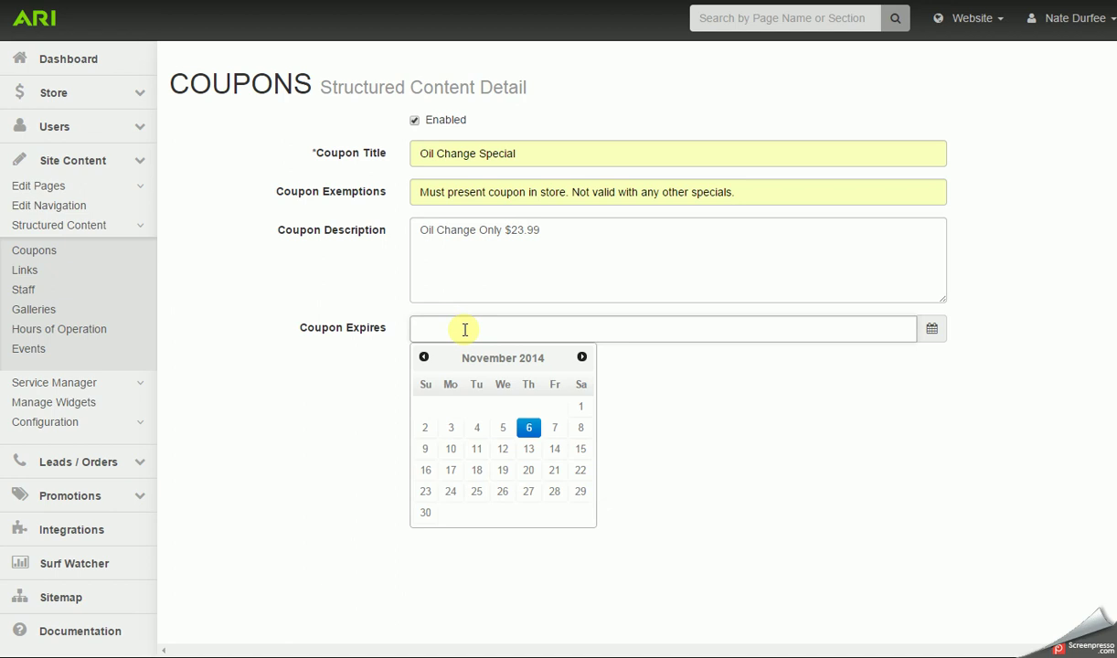
pyautogui.click(425, 512)
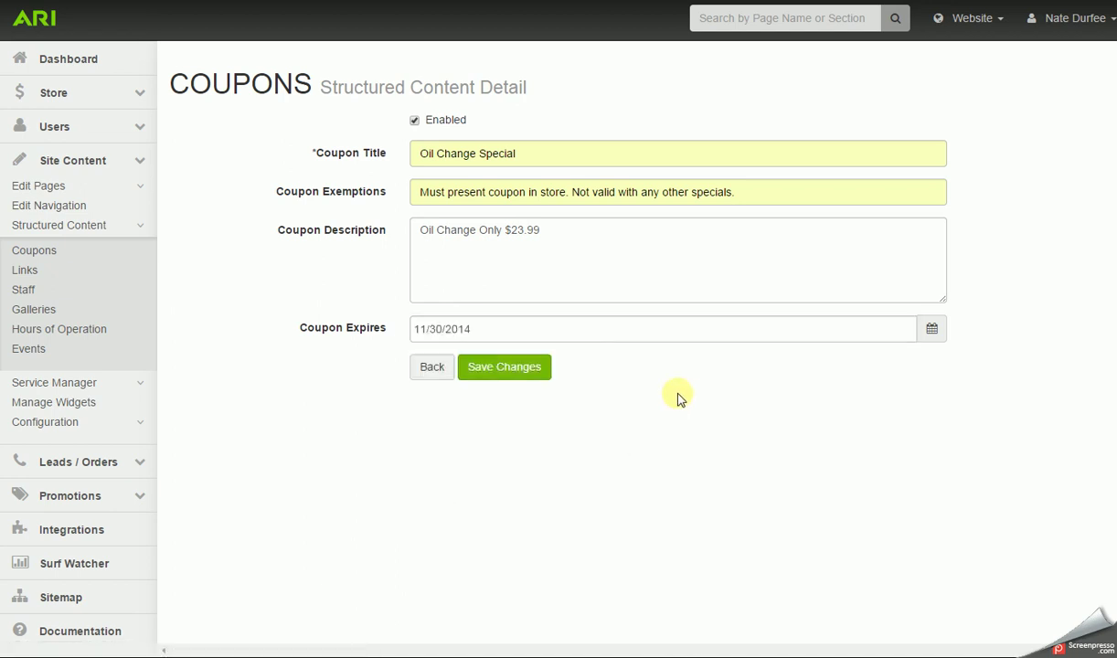
pyautogui.click(514, 373)
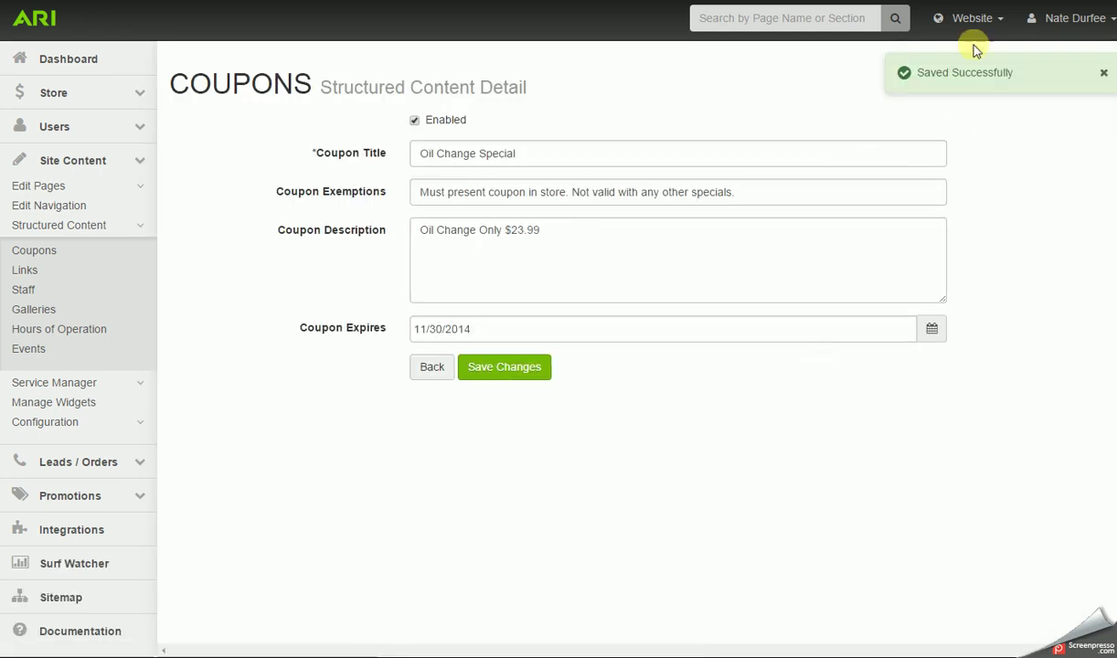
# Step: Publish the website changes and view the Service Coupons group on the live site's Coupons page
pyautogui.click(986, 26)
pyautogui.click(987, 130)
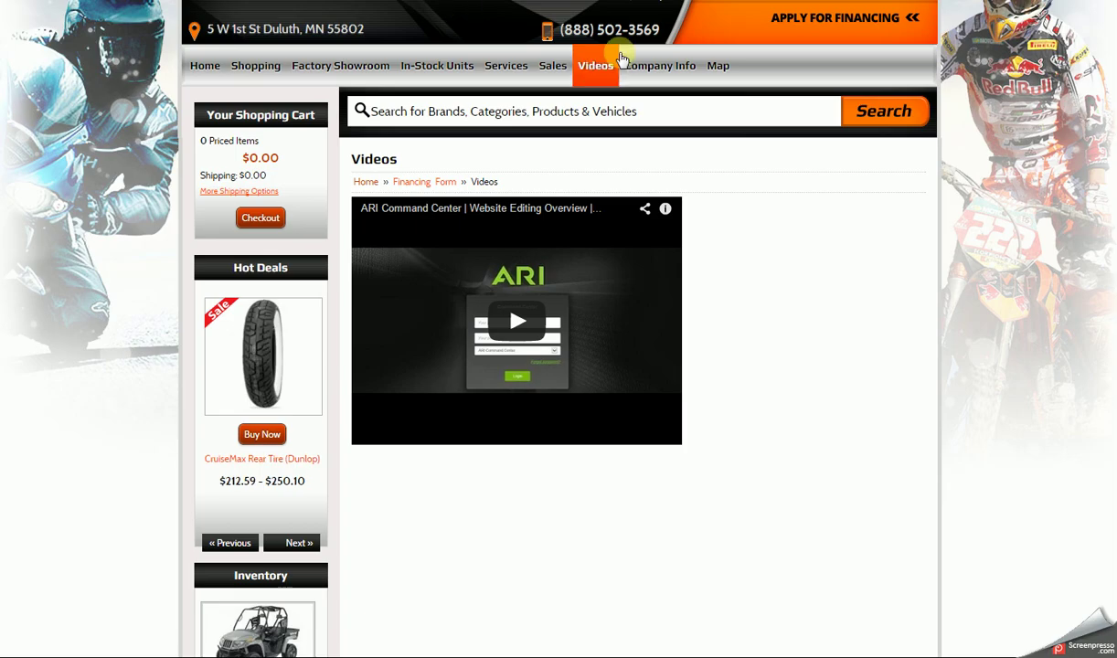
pyautogui.moveTo(661, 68)
pyautogui.click(654, 117)
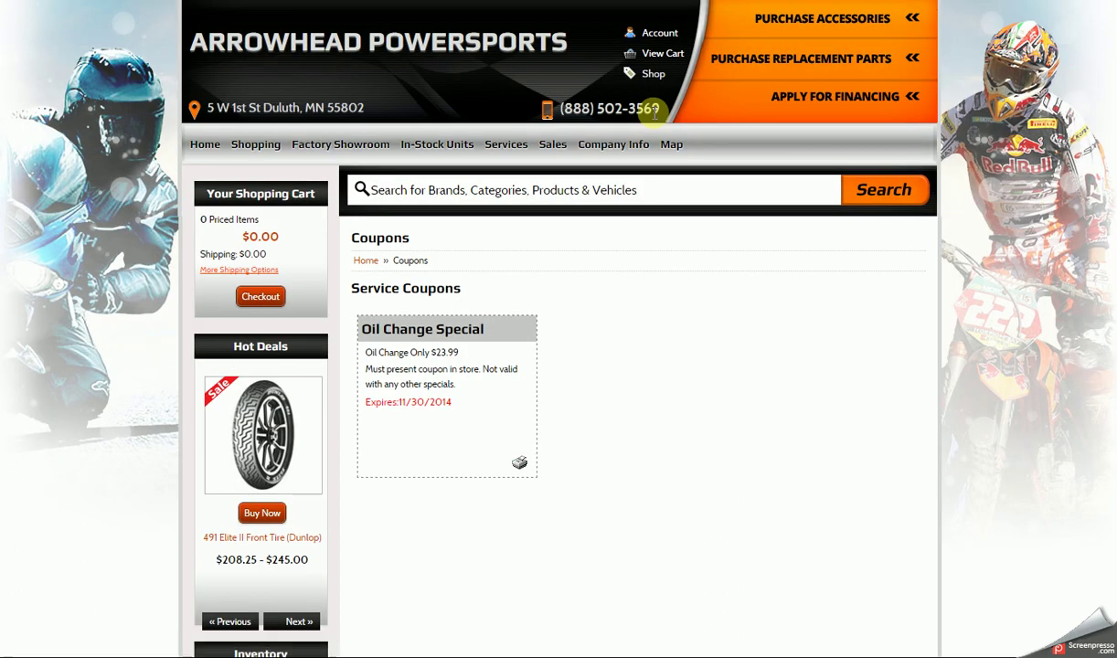
pyautogui.moveTo(622, 146)
pyautogui.scroll(-1, 592, 289)
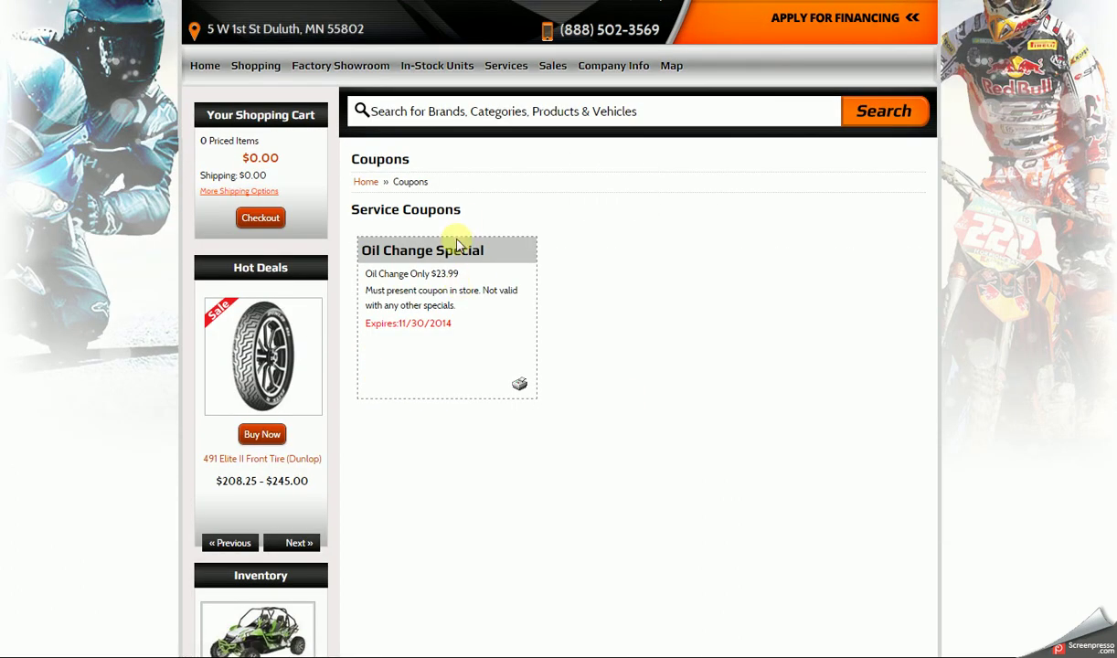
pyautogui.moveTo(467, 212); pyautogui.dragTo(346, 206)
pyautogui.click(576, 256)
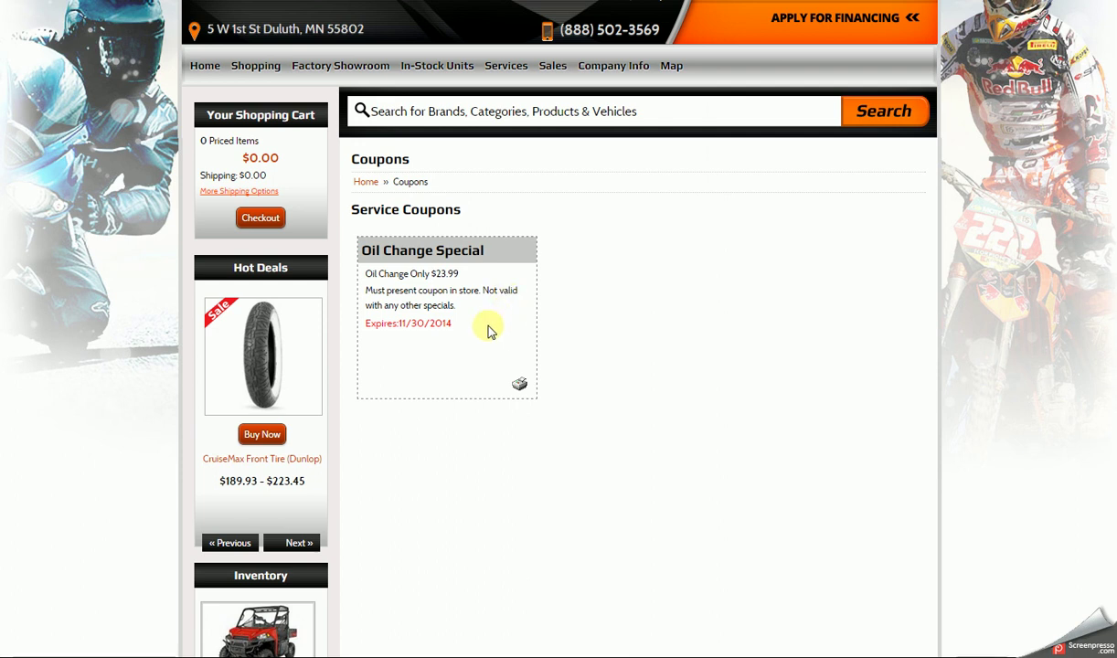
# Step: Preview the printable version of the Oil Change Special coupon and return to the Service Coupons group in the admin site
pyautogui.click(519, 387)
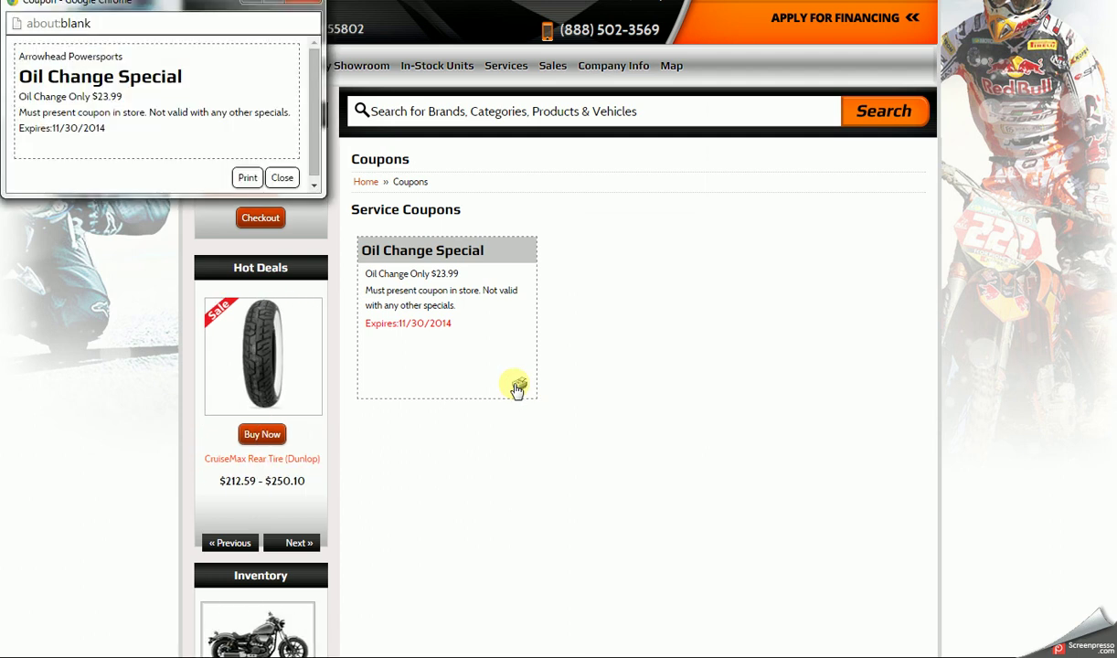
pyautogui.moveTo(123, 55); pyautogui.dragTo(18, 57)
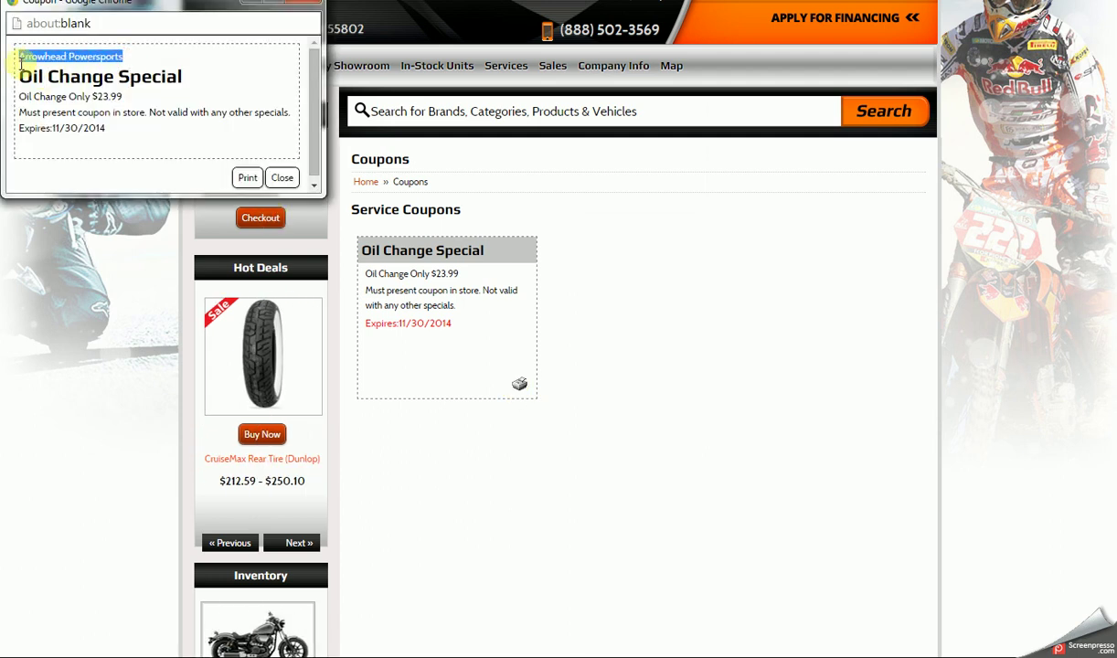
pyautogui.click(282, 178)
pyautogui.hotkey('ctrl', 'w')
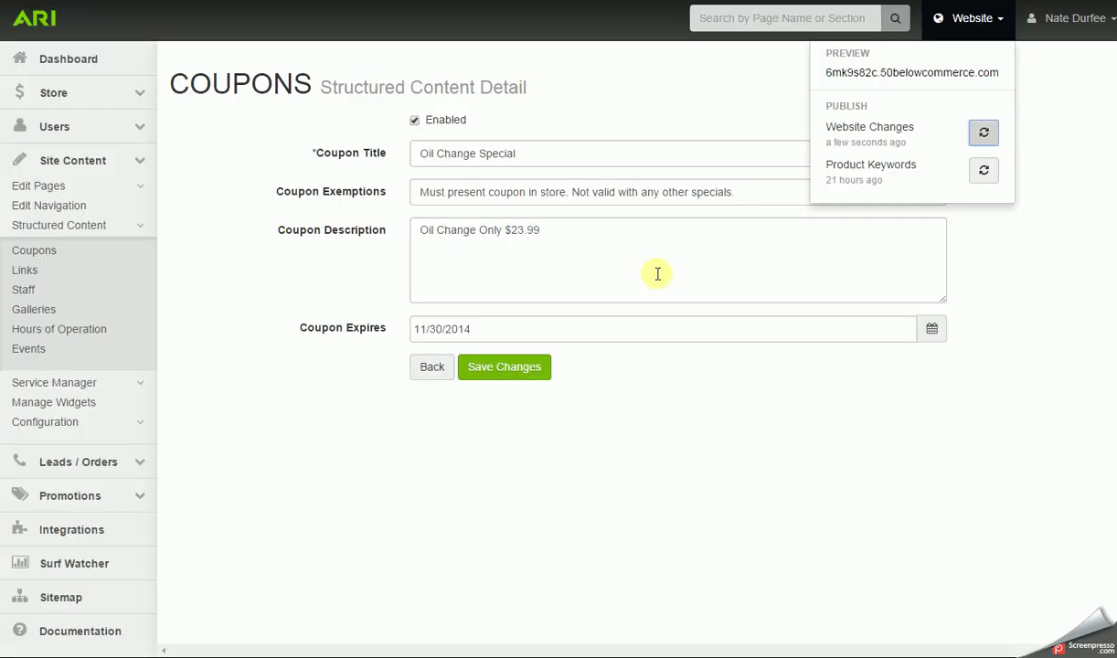
pyautogui.click(432, 370)
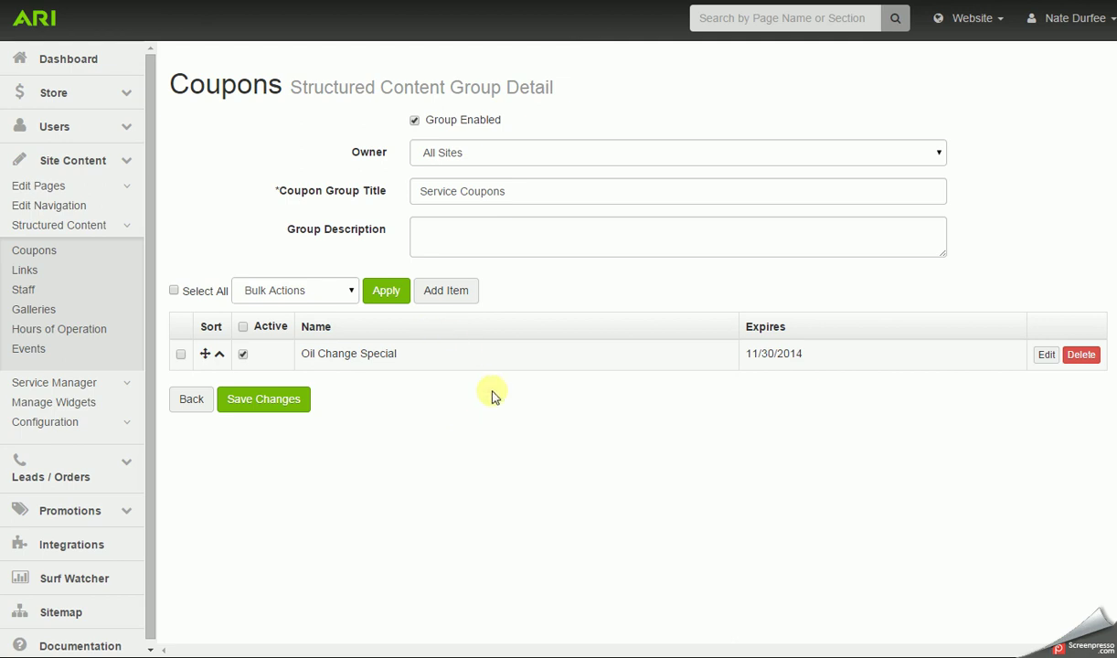
pyautogui.click(244, 355)
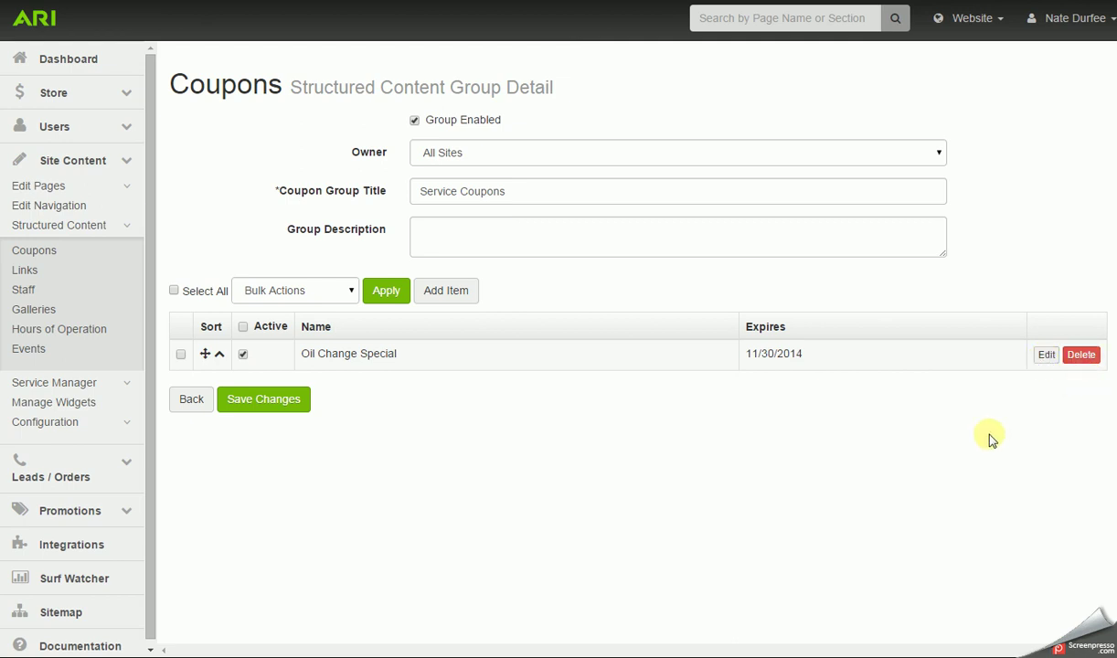
# Step: In the Recommended Links group, set the Duluth, MN Snowmobile Trails link's description to "Checkout the coolest places to ride." and save it
pyautogui.click(25, 272)
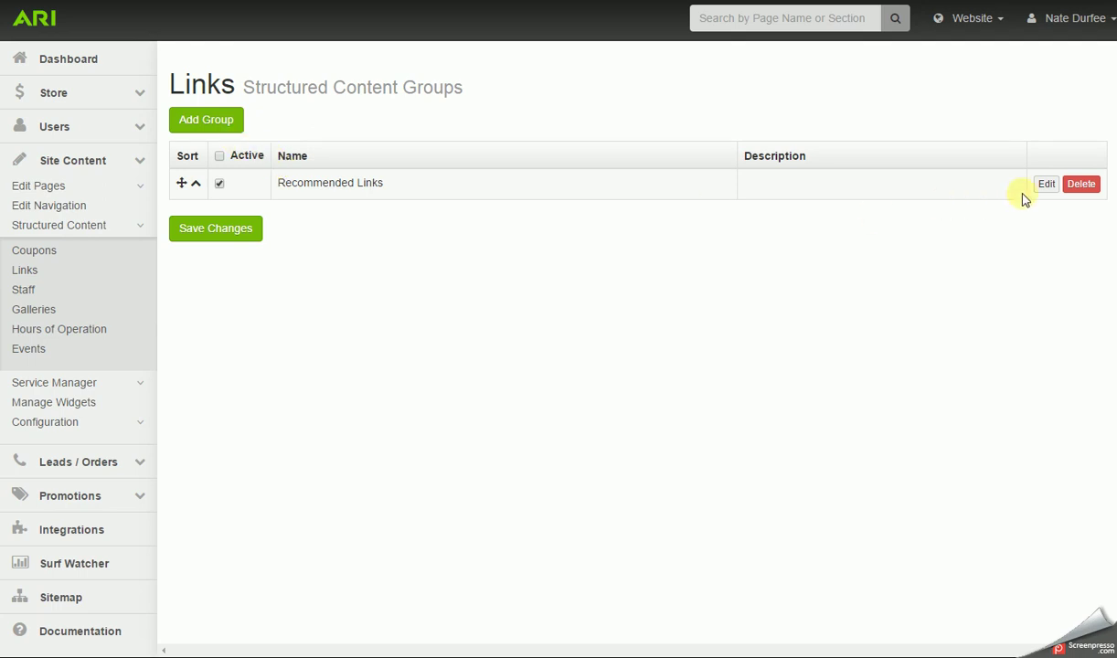
pyautogui.click(1050, 189)
pyautogui.click(1048, 186)
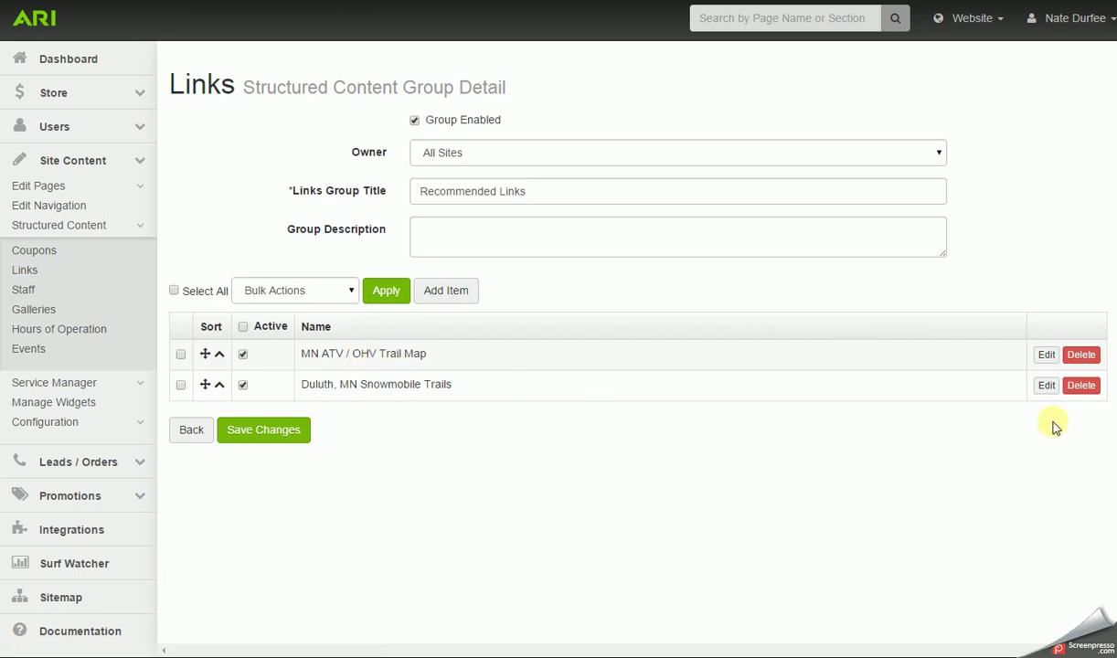
pyautogui.click(1045, 386)
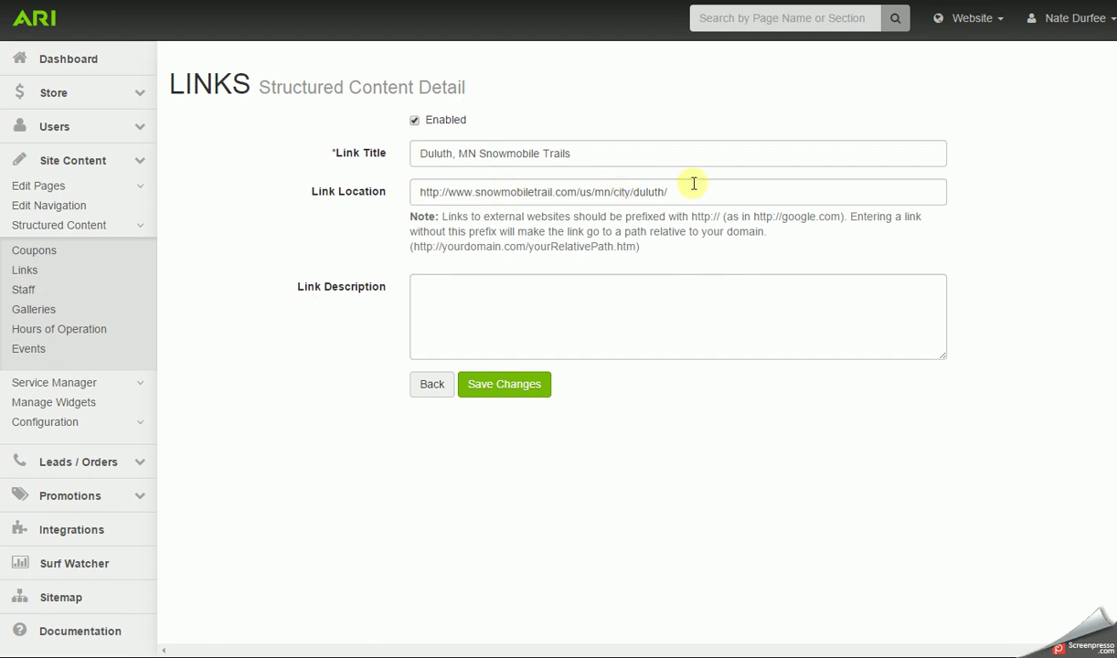
pyautogui.click(478, 290)
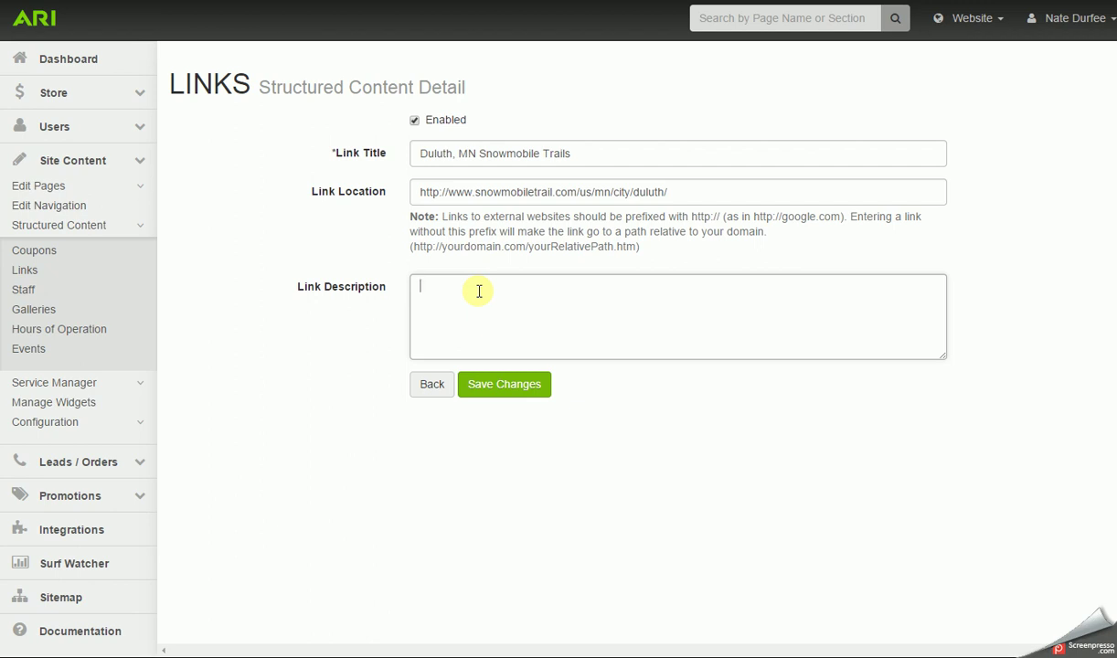
pyautogui.write('Checkout the coolest places to ride.')
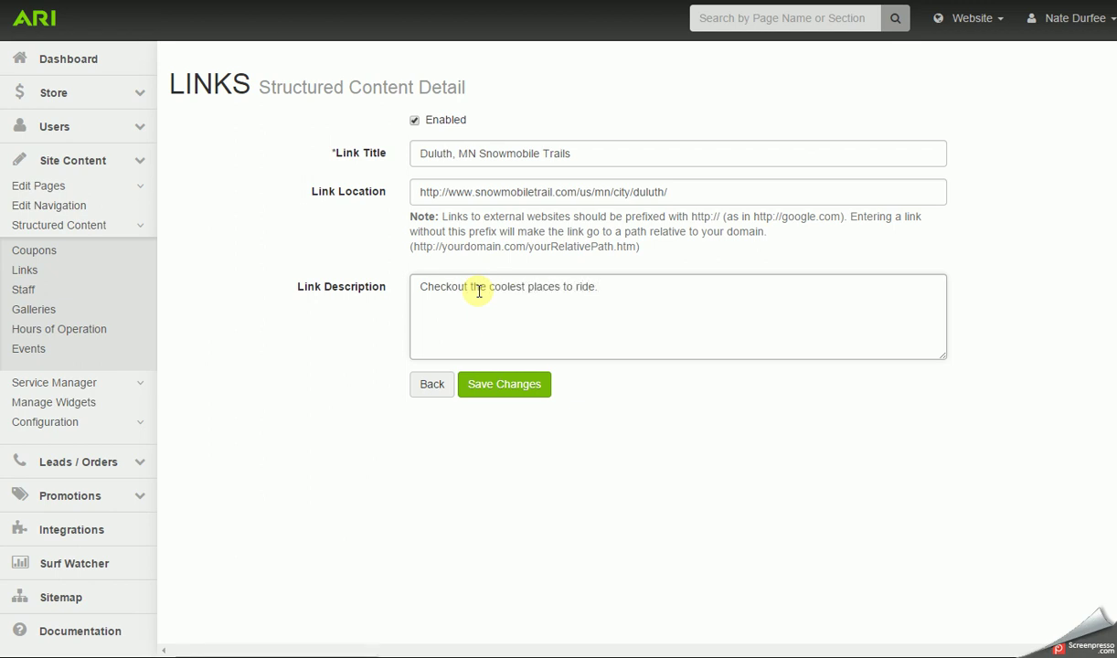
pyautogui.click(509, 384)
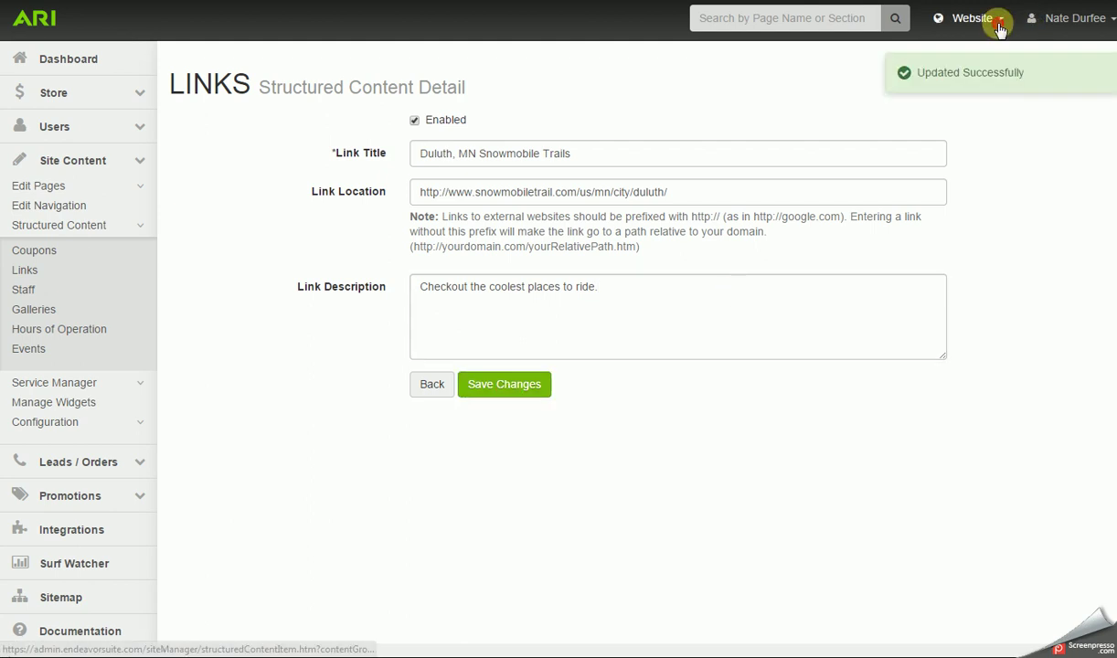
# Step: Publish the website changes and view the Recommended Links page on the live site
pyautogui.click(1000, 20)
pyautogui.click(982, 133)
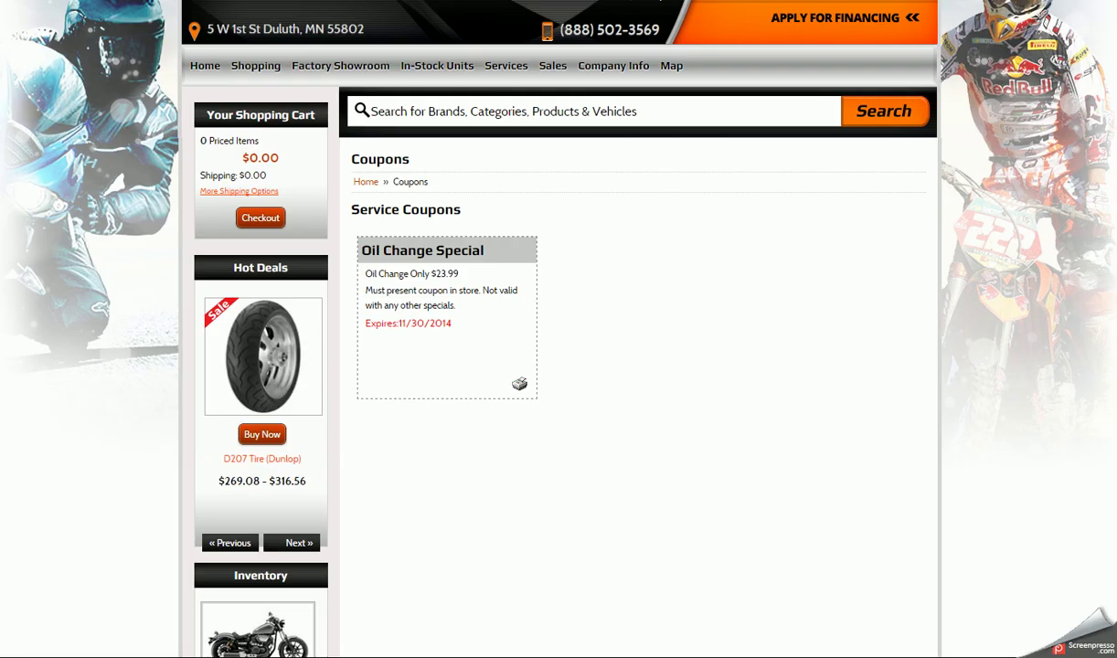
pyautogui.moveTo(202, 66)
pyautogui.click(215, 99)
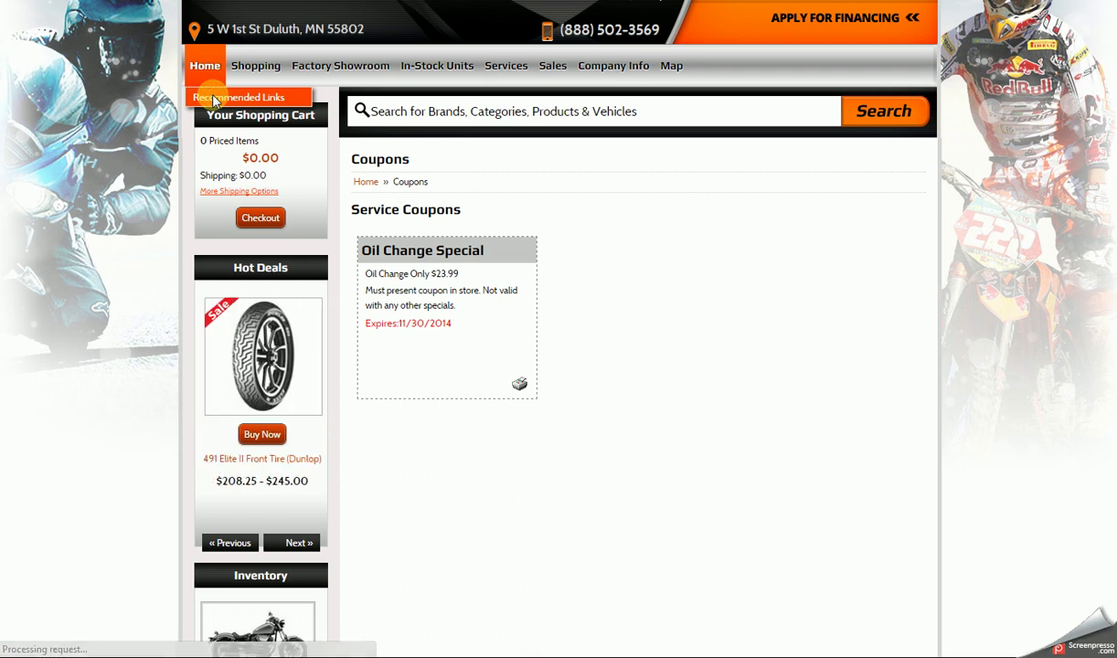
pyautogui.scroll(-1, 594, 375)
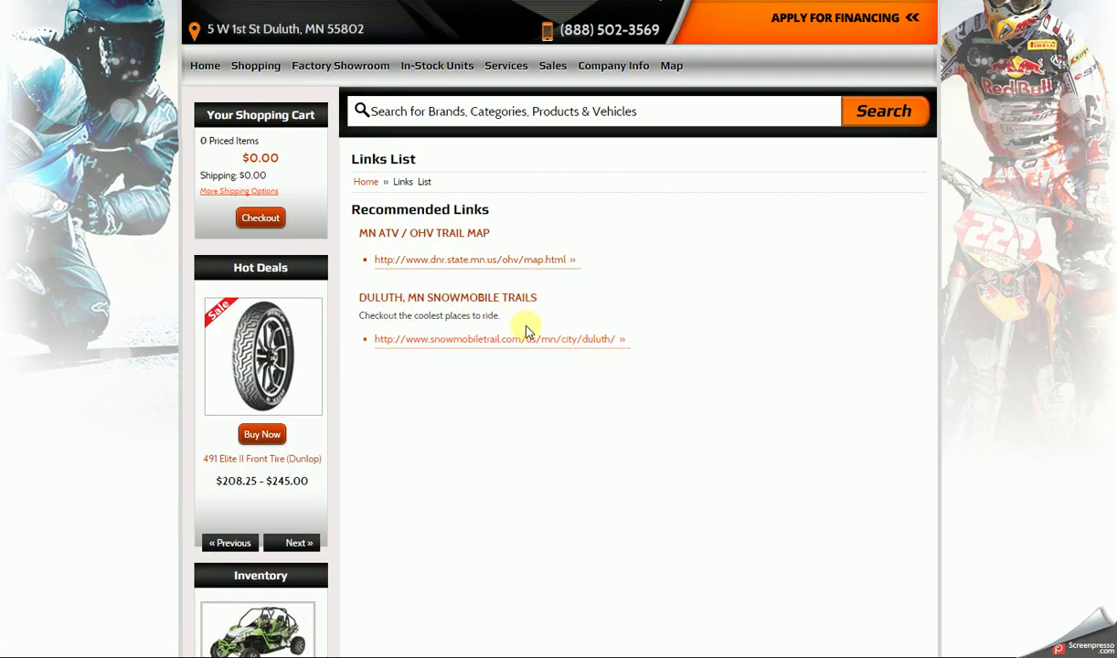
# Step: Test the Duluth snowmobile trails link on the live page and return to the link's details in the admin site
pyautogui.click(462, 342)
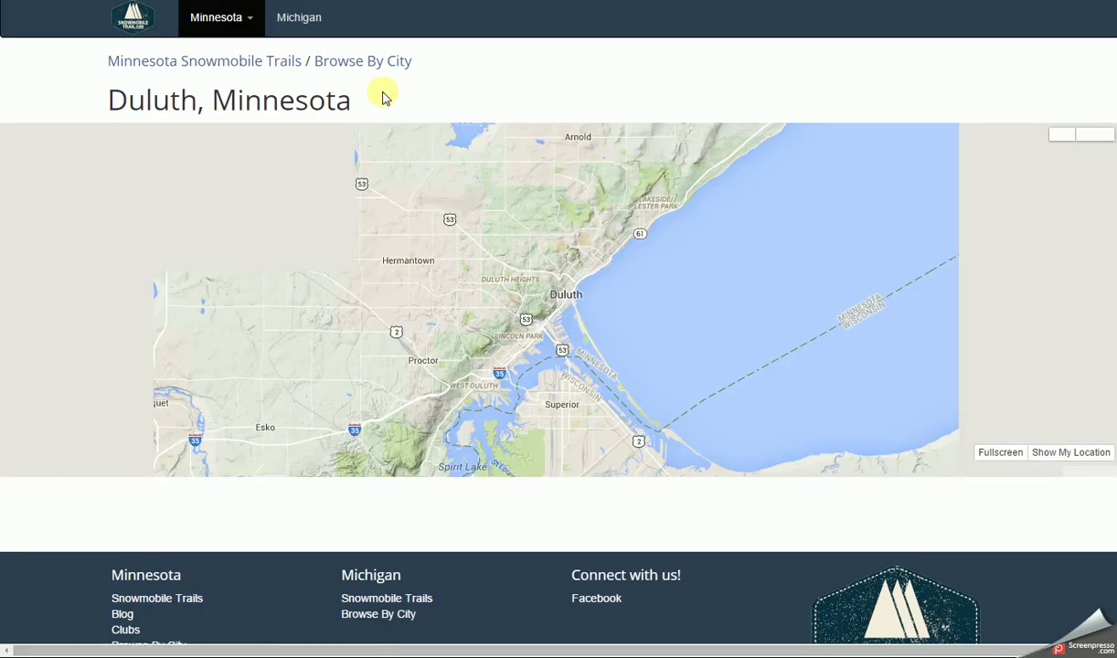
pyautogui.hotkey('alt', 'Left')
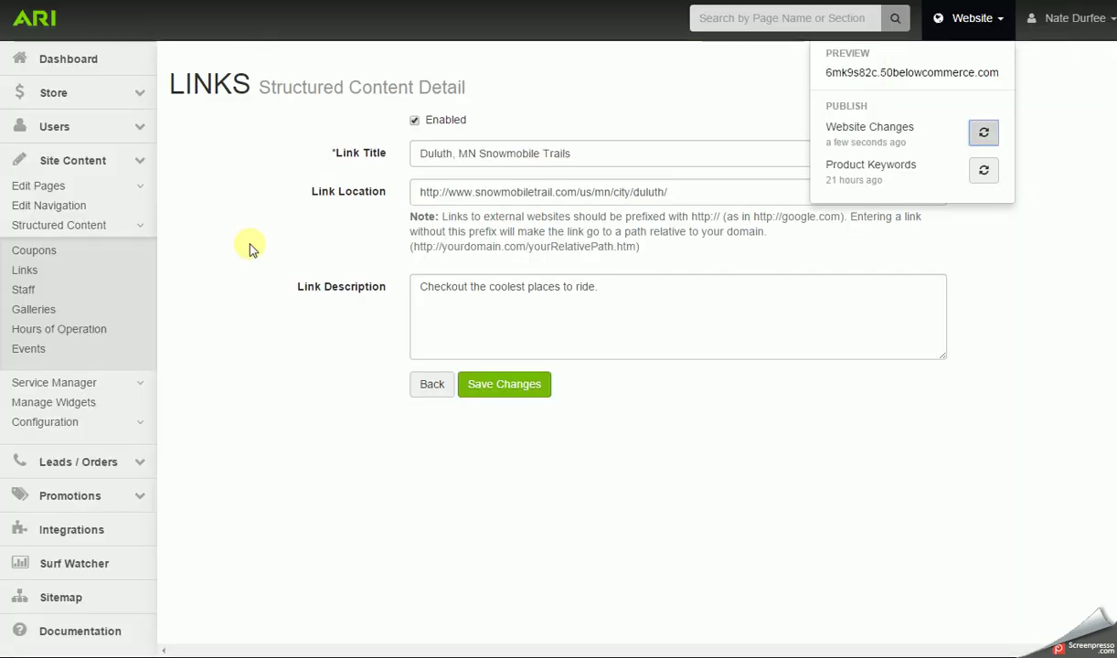
pyautogui.click(237, 313)
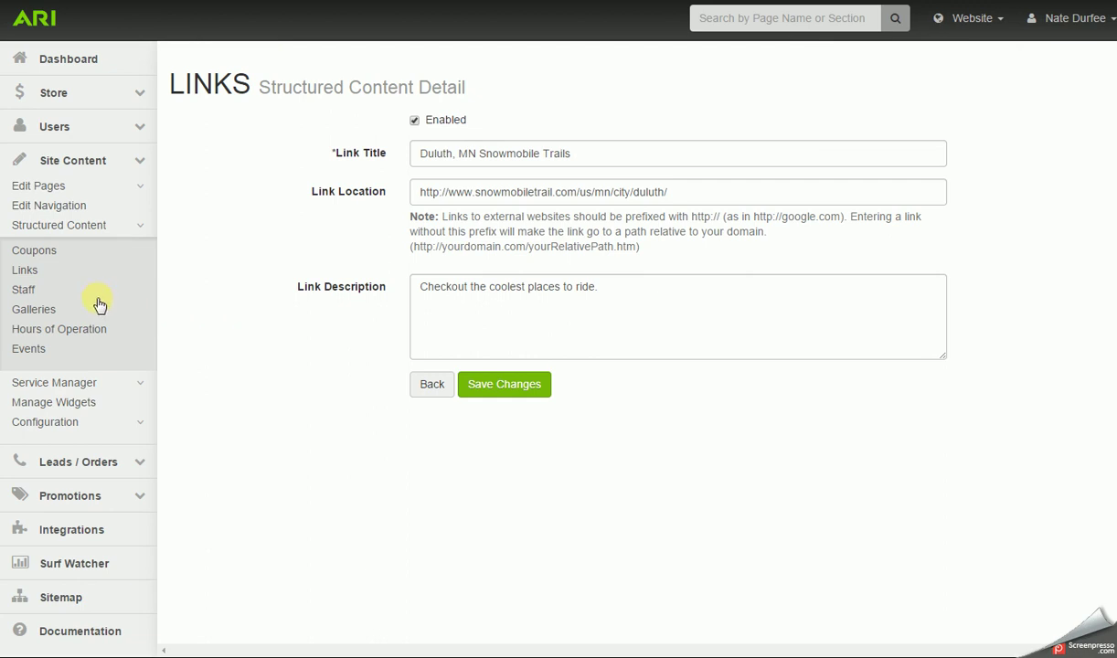
# Step: Open a blank item form in the Staff group and examine its name, title, bio and image upload options
pyautogui.click(25, 291)
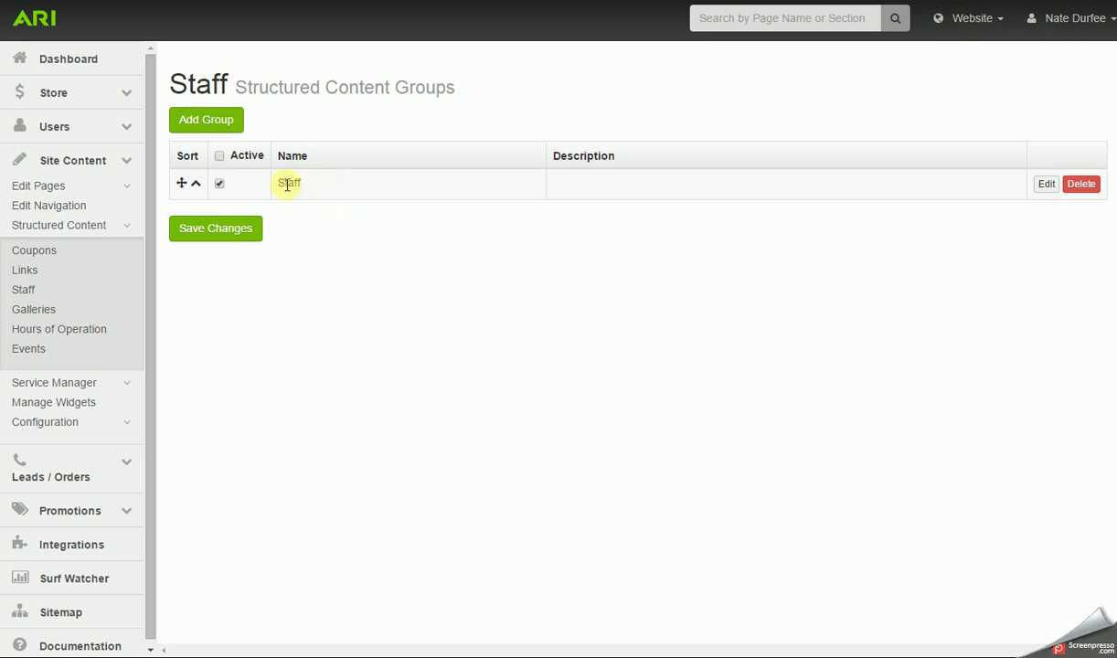
pyautogui.click(1047, 192)
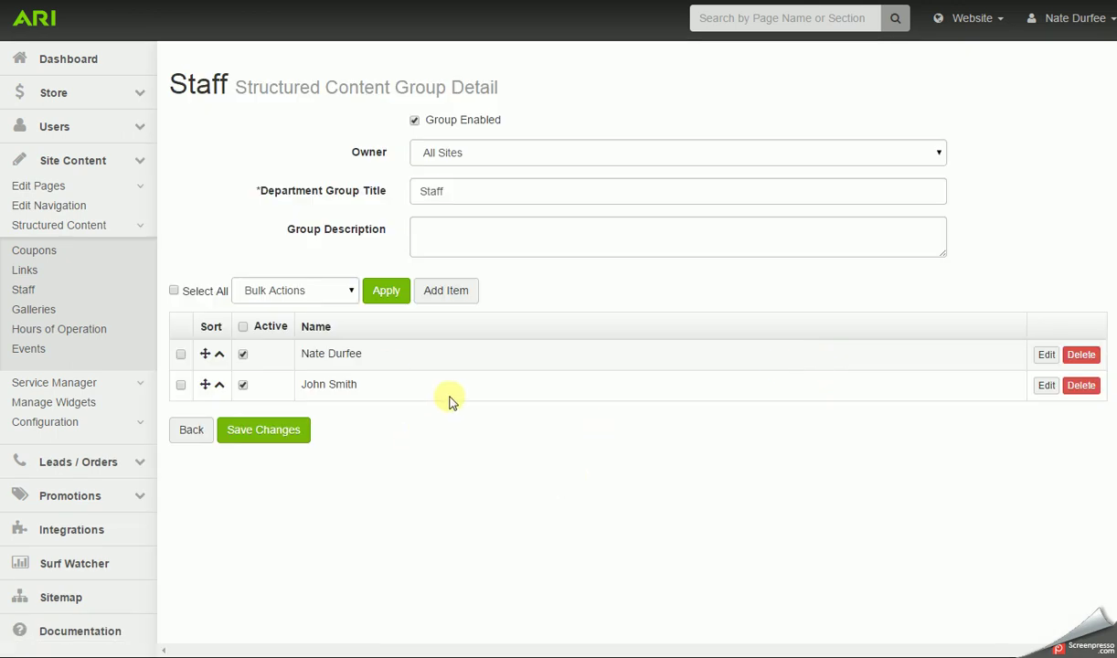
pyautogui.click(445, 293)
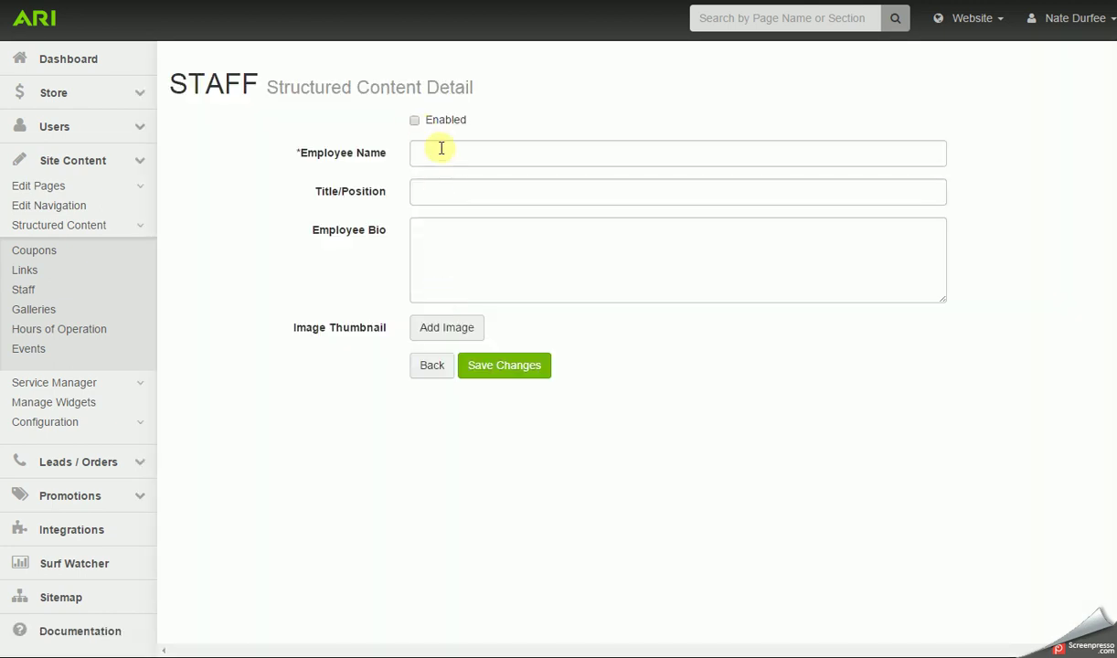
pyautogui.click(429, 151)
pyautogui.click(438, 187)
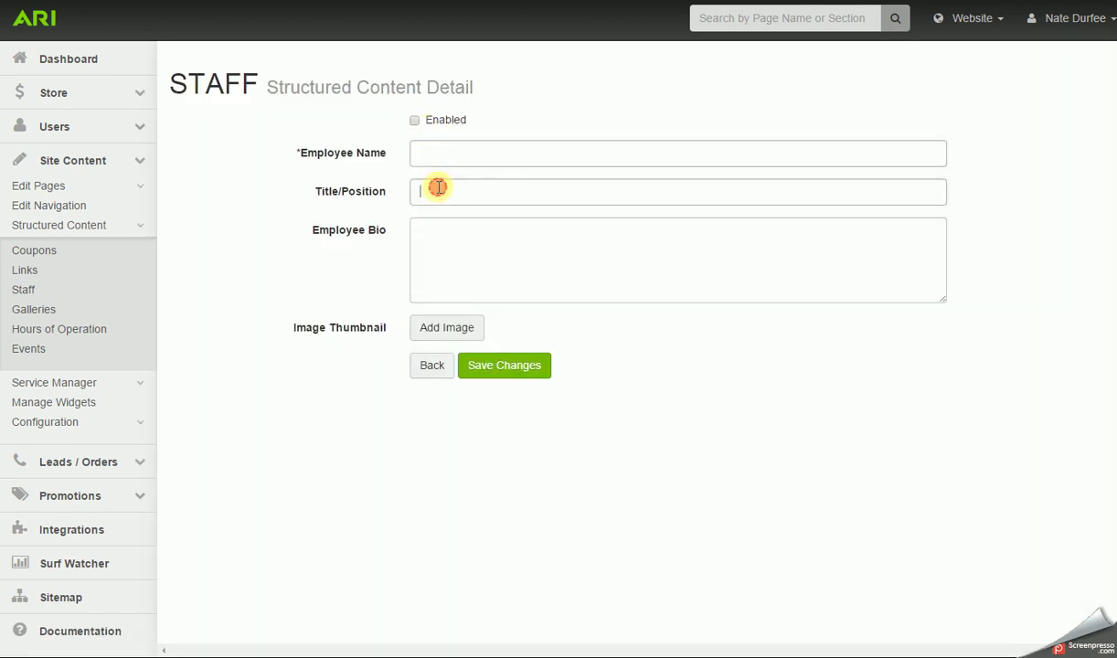
pyautogui.click(459, 246)
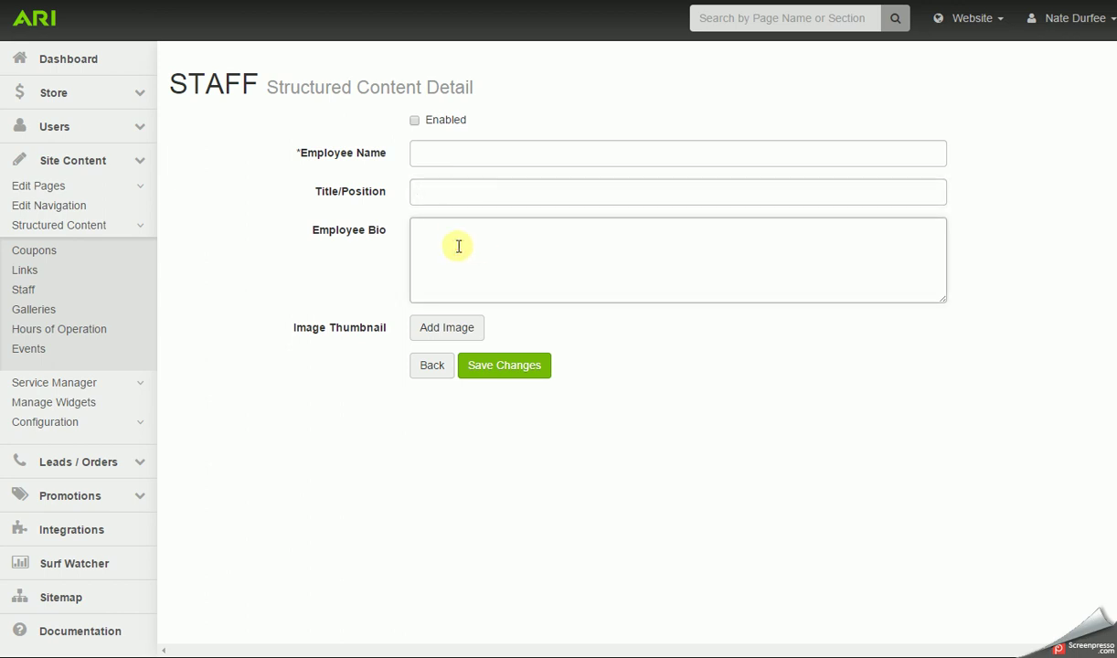
pyautogui.click(447, 328)
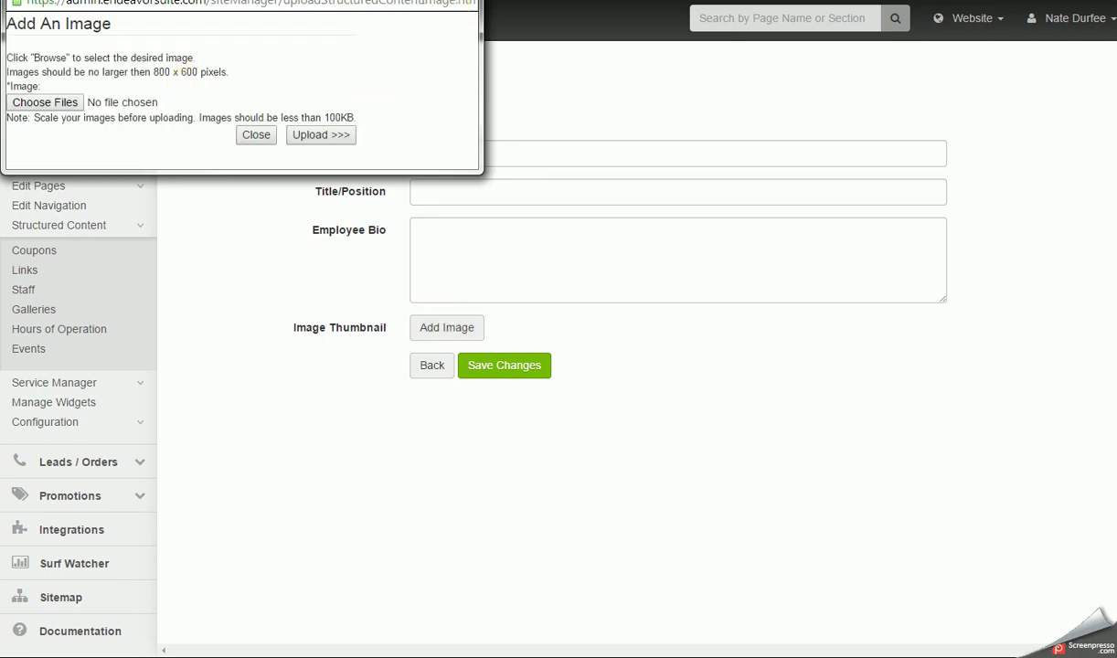
# Step: Close the staff image upload window and view the Staff page under Company Info on the live site
pyautogui.hotkey('ctrl', 'w')
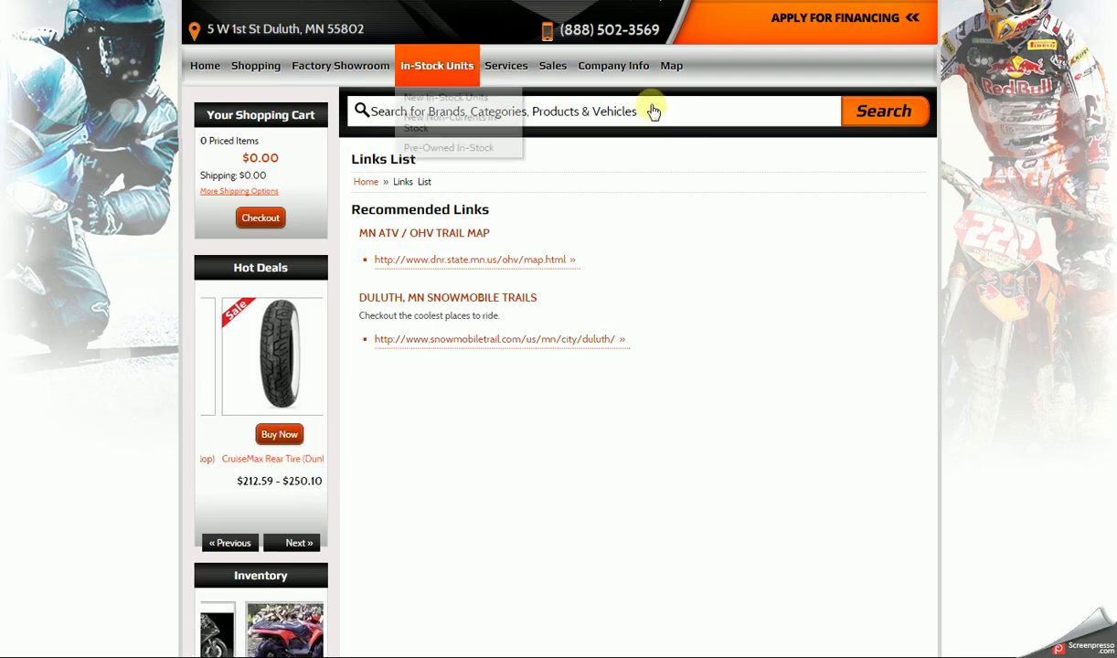
pyautogui.moveTo(609, 73)
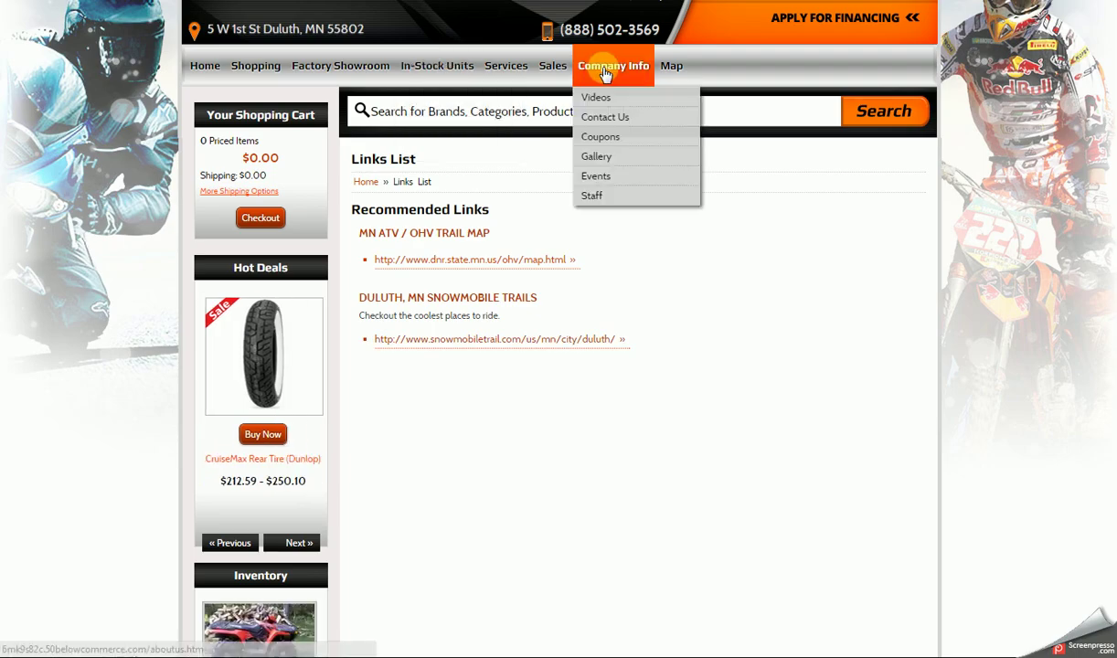
pyautogui.click(596, 196)
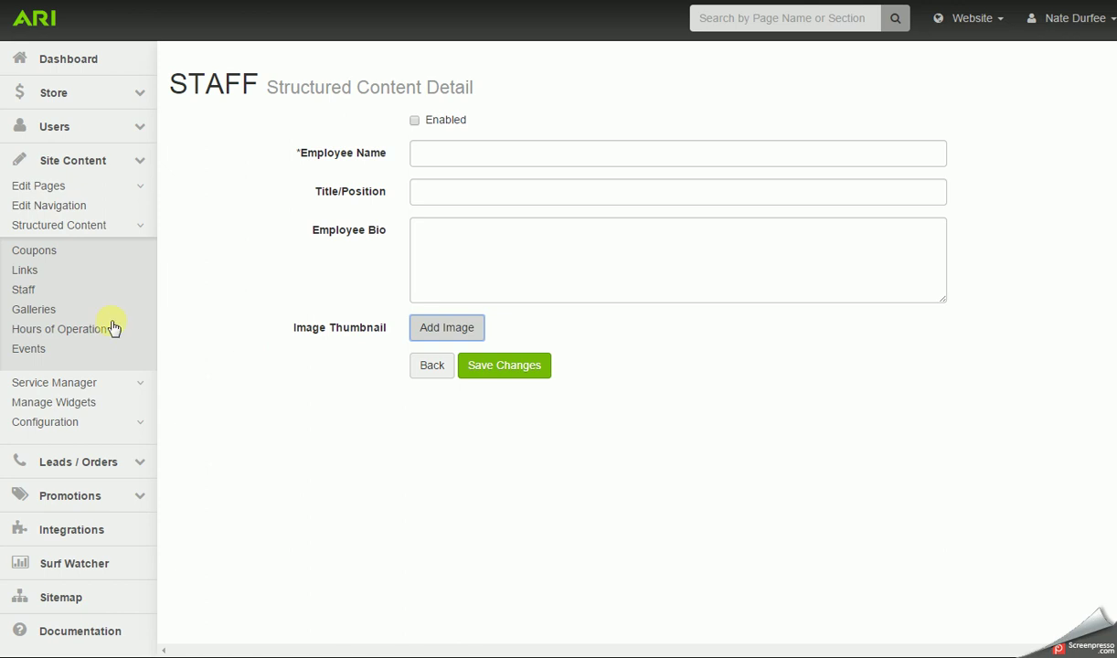
# Step: Open the Winter 2013 / 2014 gallery group, examine the file browser for adding images, and close it without choosing any
pyautogui.click(47, 314)
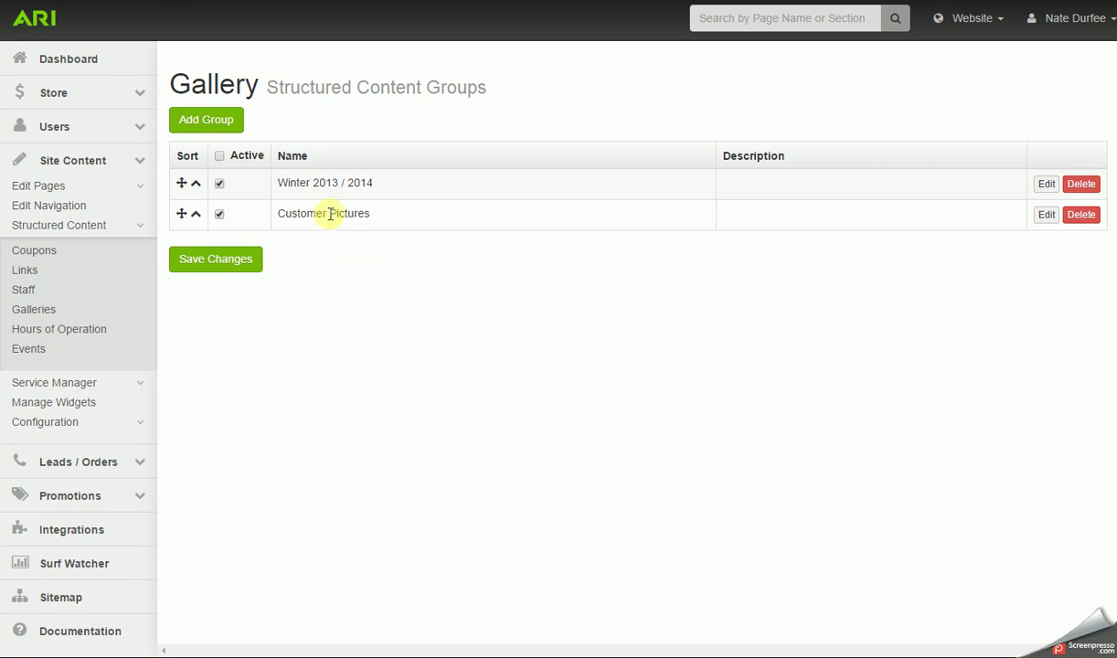
pyautogui.click(1046, 185)
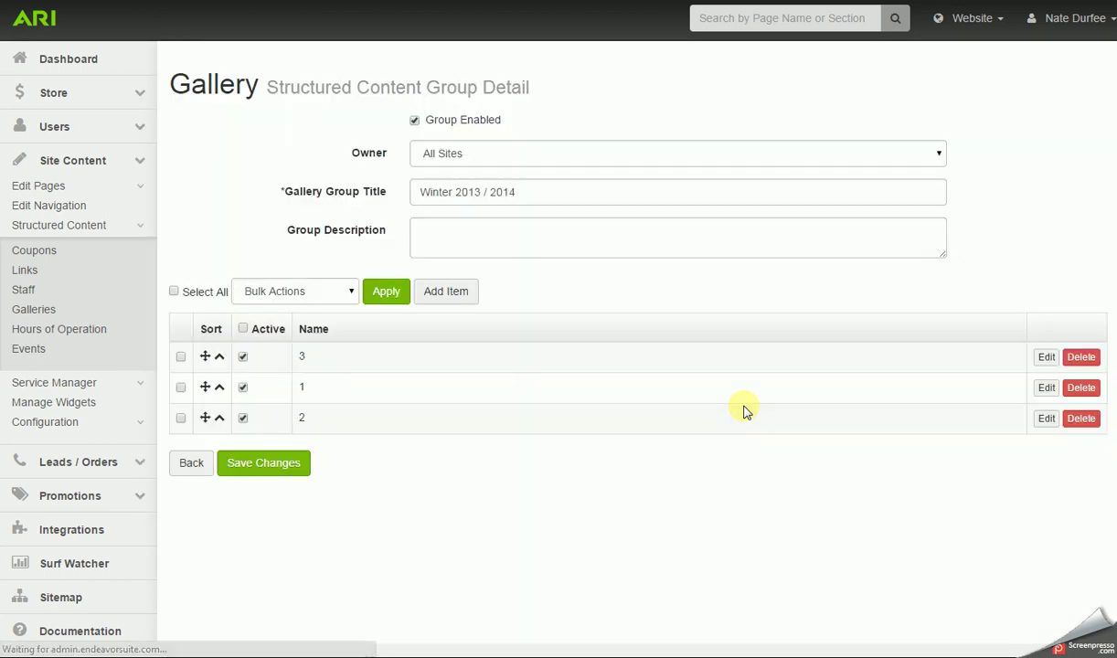
pyautogui.click(442, 293)
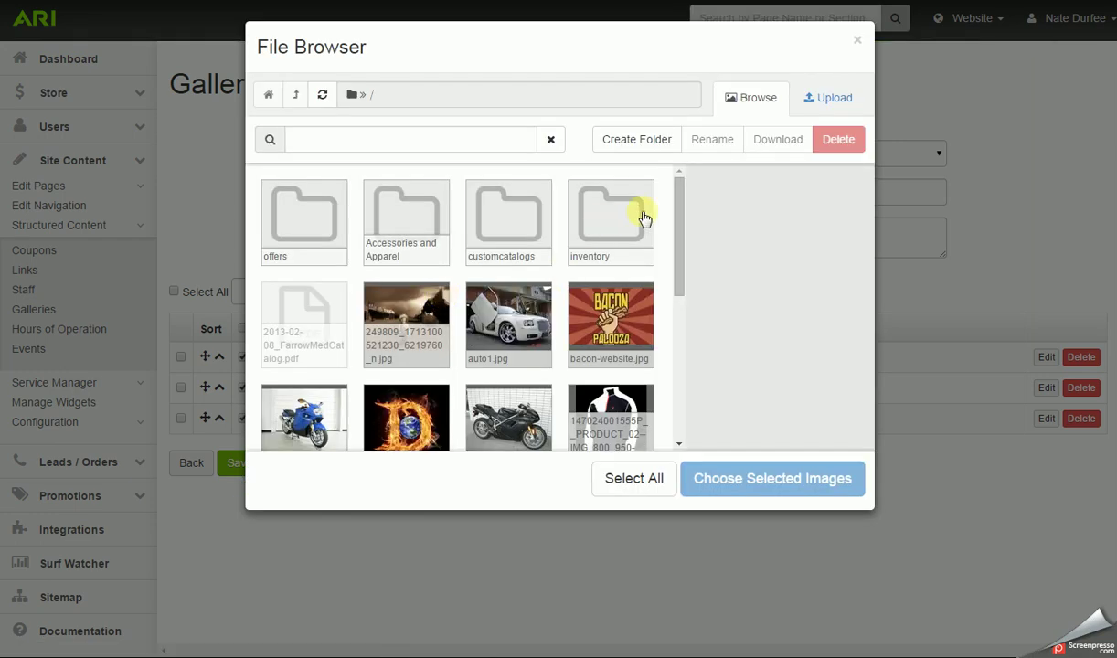
pyautogui.click(856, 45)
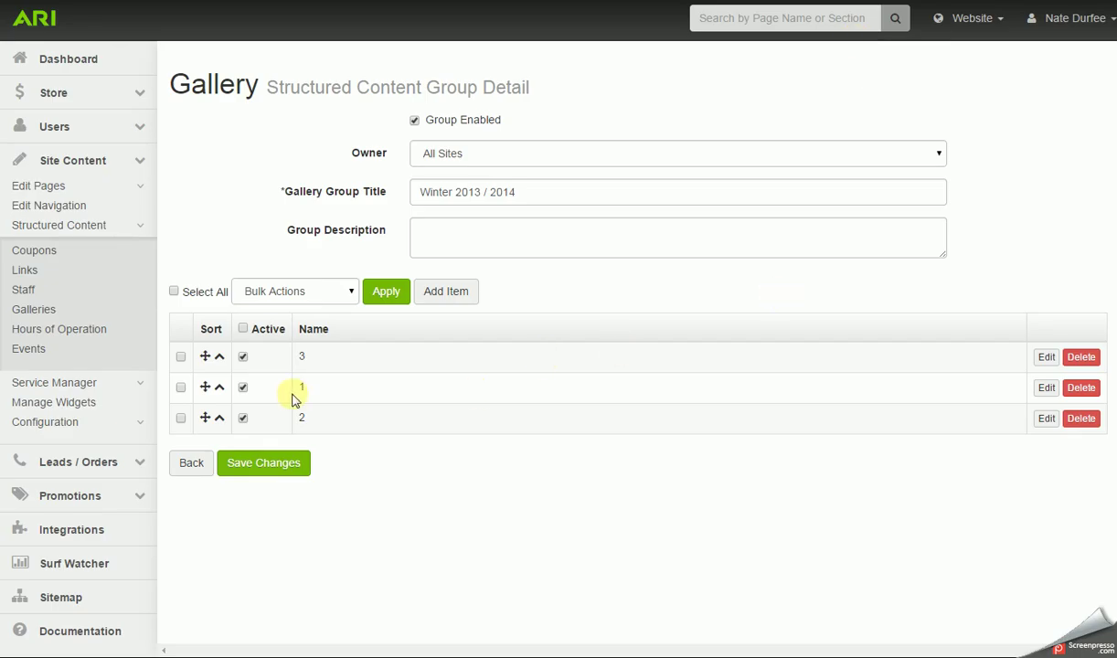
# Step: Retitle gallery item 3 as Brighton Beach, add the image description Very Cold, and save the changes
pyautogui.click(1045, 359)
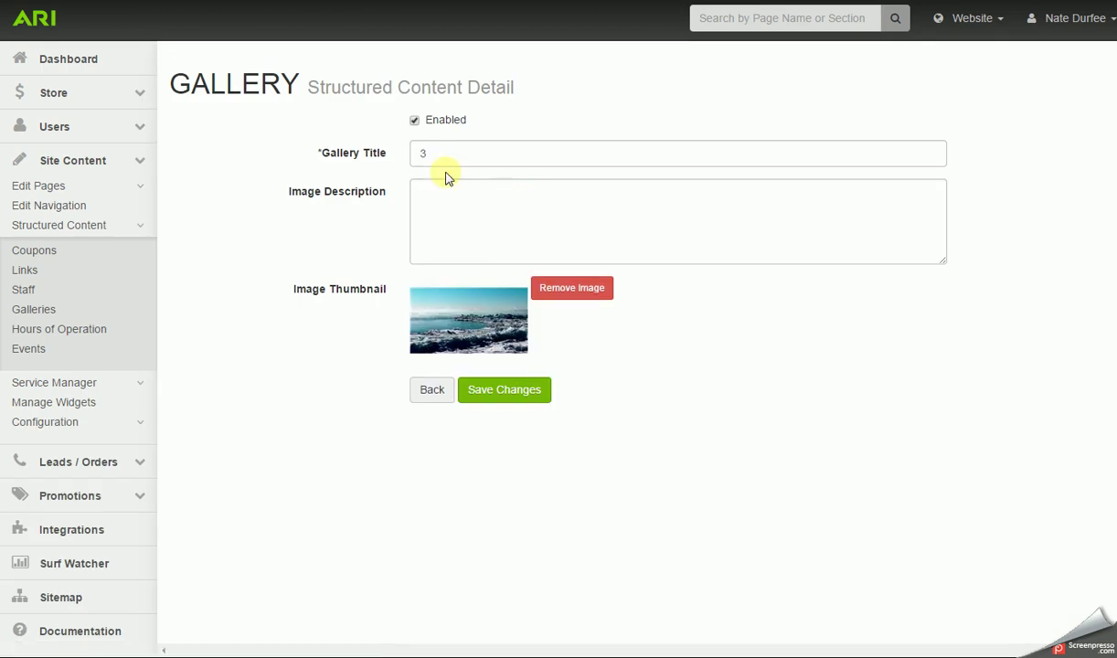
pyautogui.moveTo(435, 156); pyautogui.dragTo(408, 161)
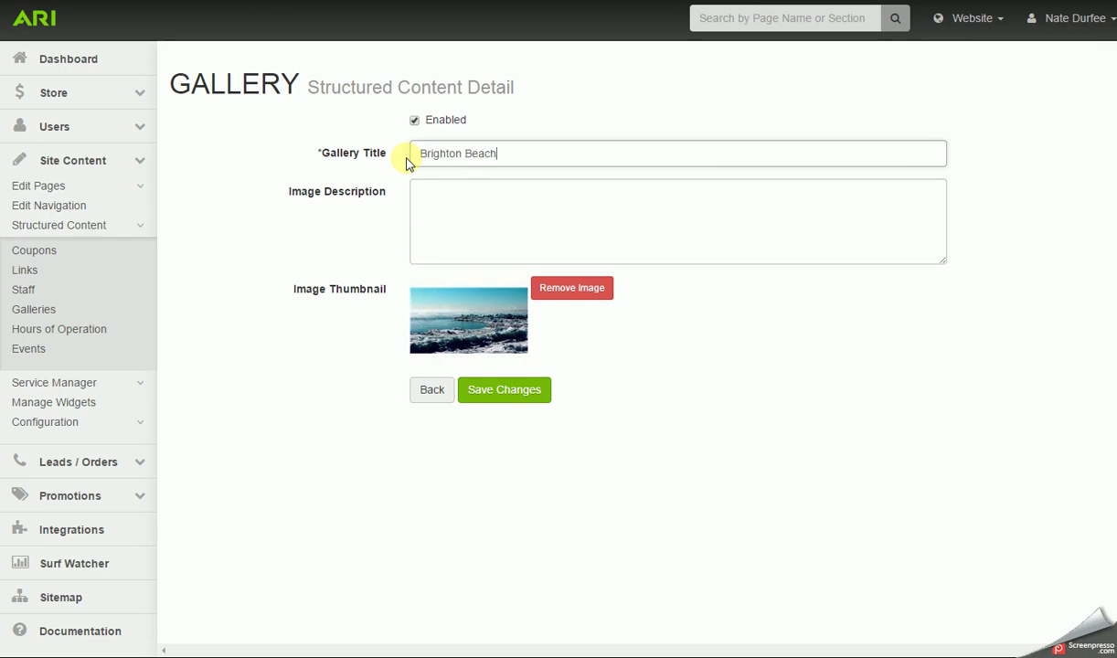
pyautogui.click(435, 199)
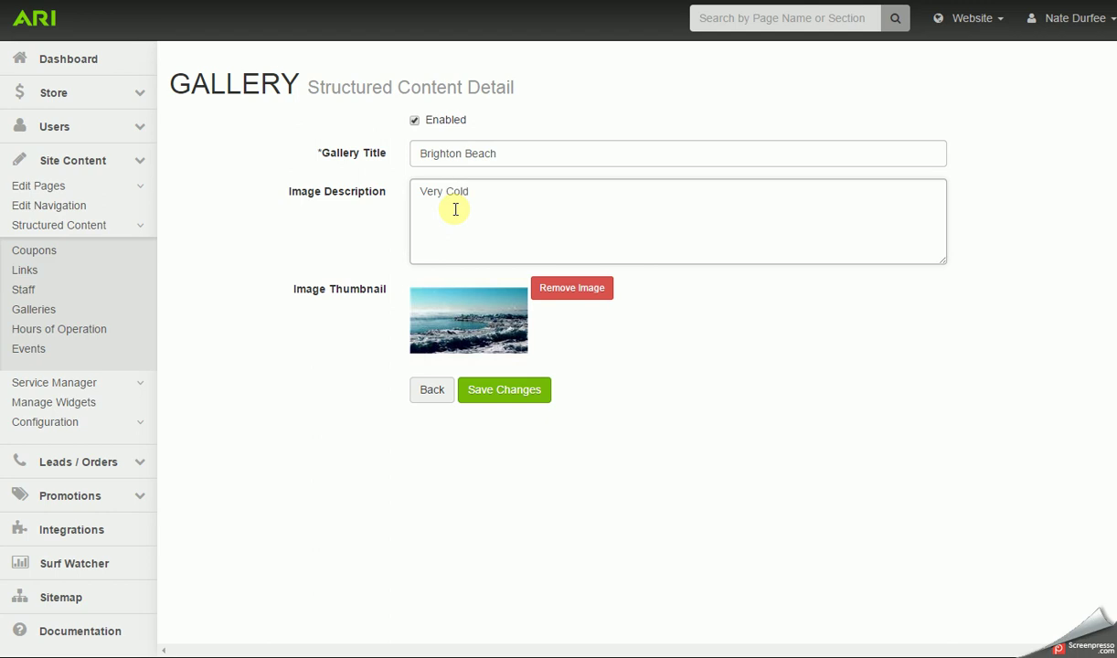
pyautogui.click(528, 399)
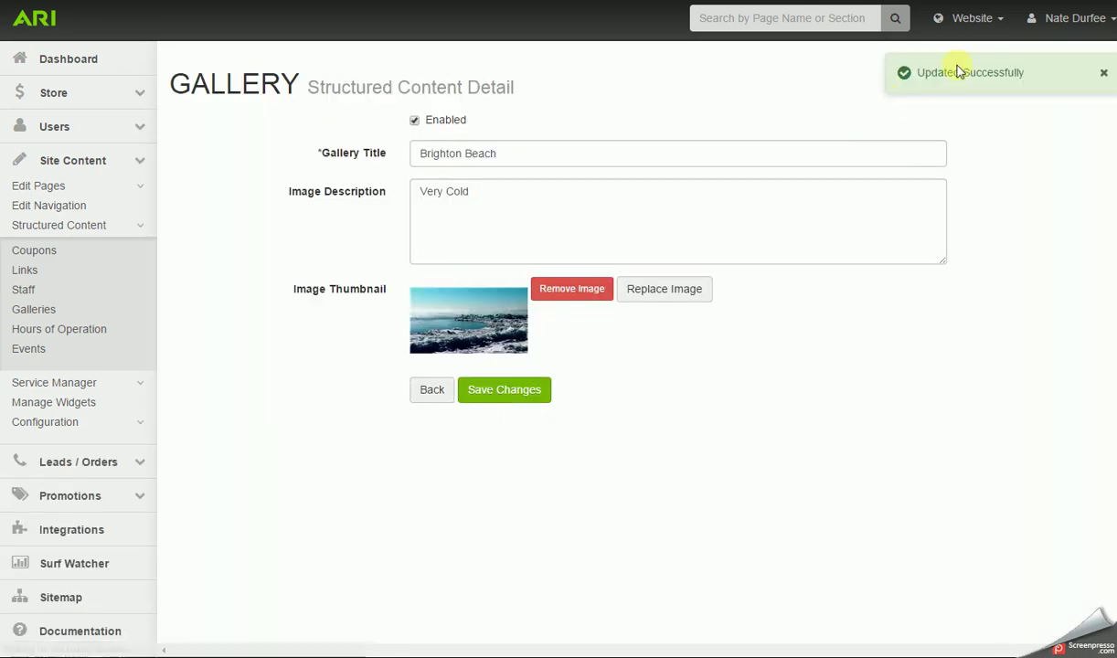
# Step: Publish the website changes and view the Winter 2013 / 2014 gallery under Company Info on the live site
pyautogui.click(975, 18)
pyautogui.click(985, 134)
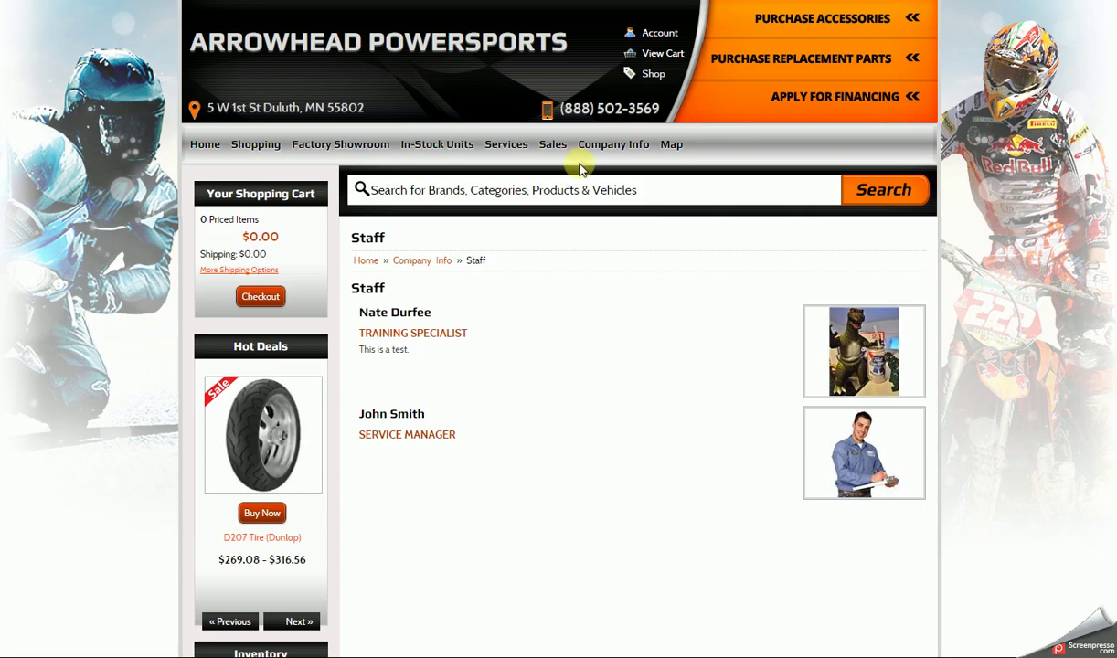
pyautogui.moveTo(601, 146)
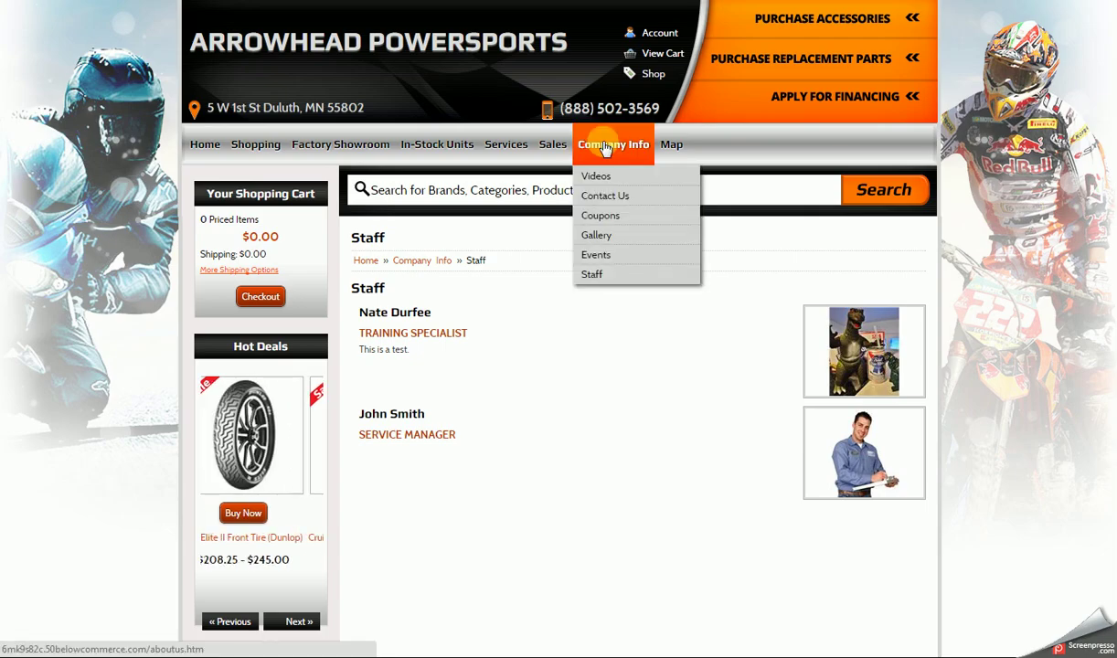
pyautogui.click(608, 236)
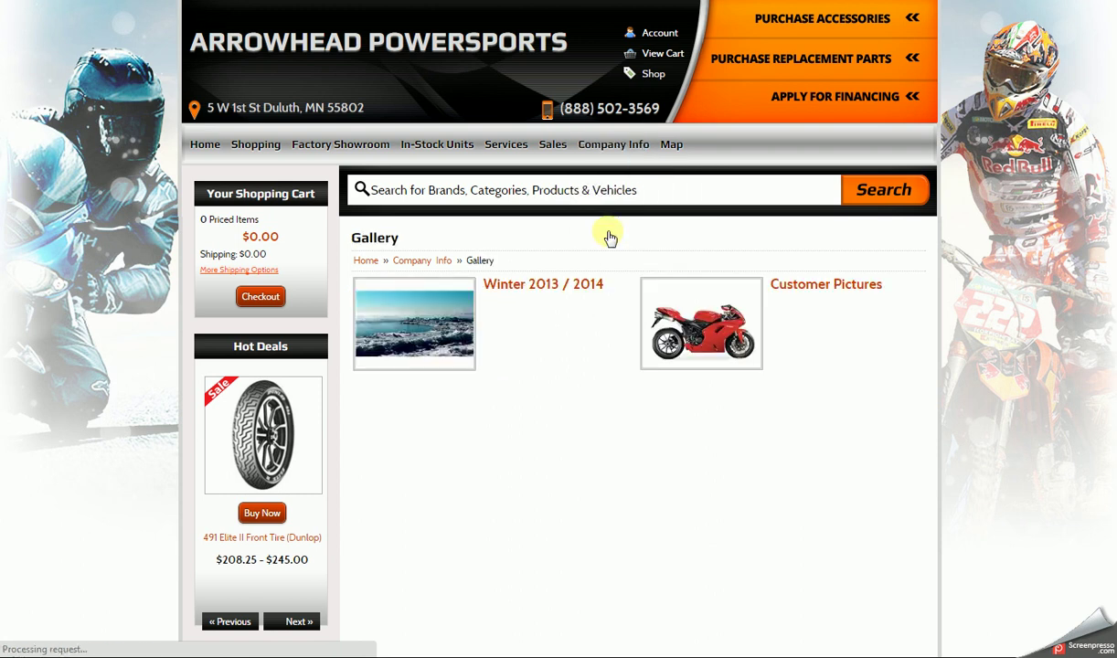
pyautogui.click(514, 289)
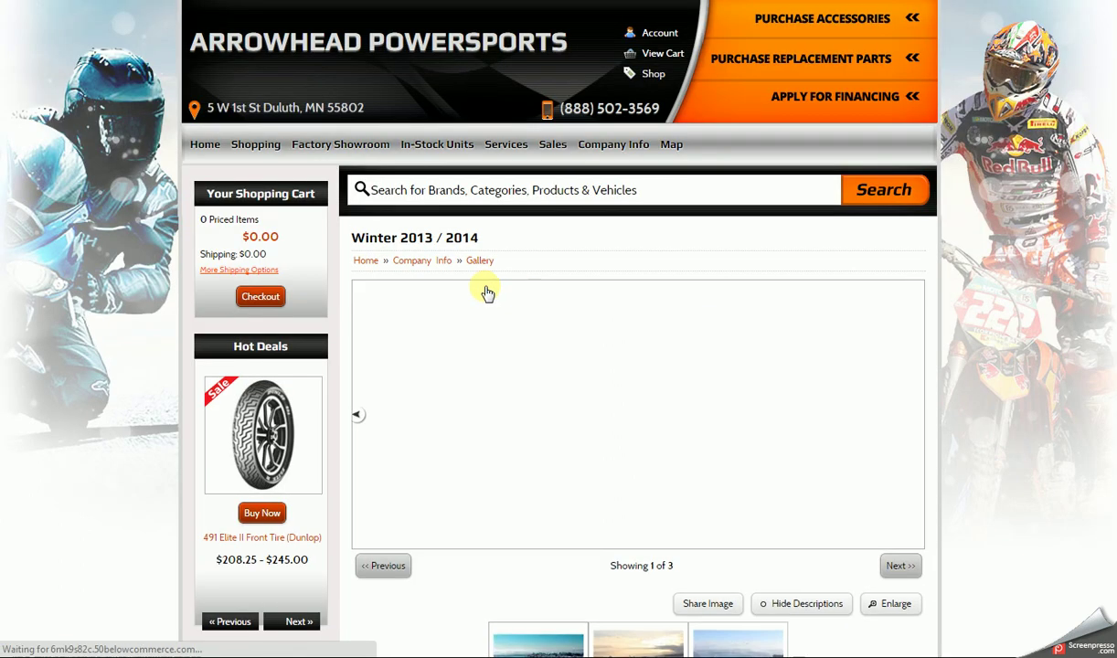
pyautogui.scroll(-3, 487, 293)
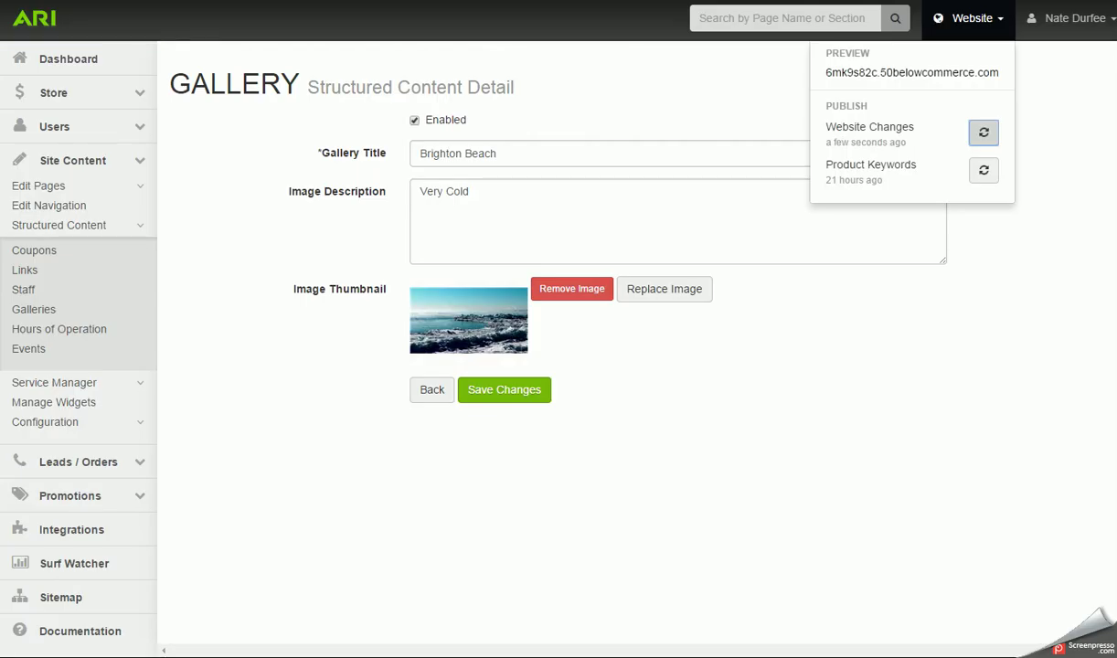
pyautogui.click(829, 339)
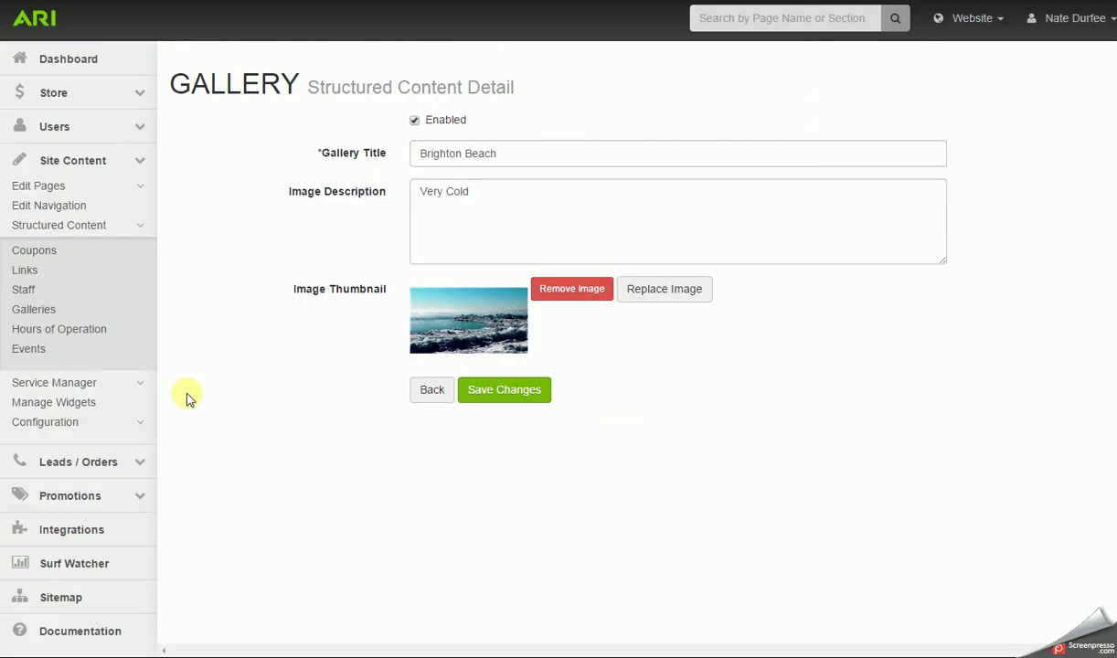
# Step: Examine the Monday and Sunday entries in the Hours of Operation group and check the hours on the live site
pyautogui.click(92, 335)
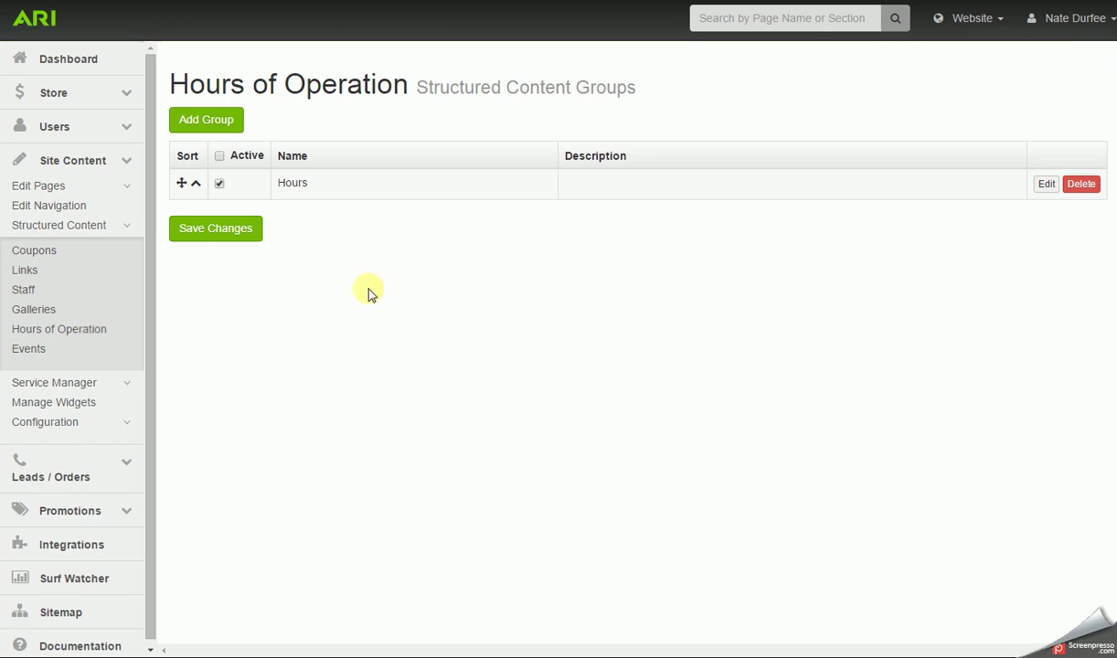
pyautogui.click(221, 127)
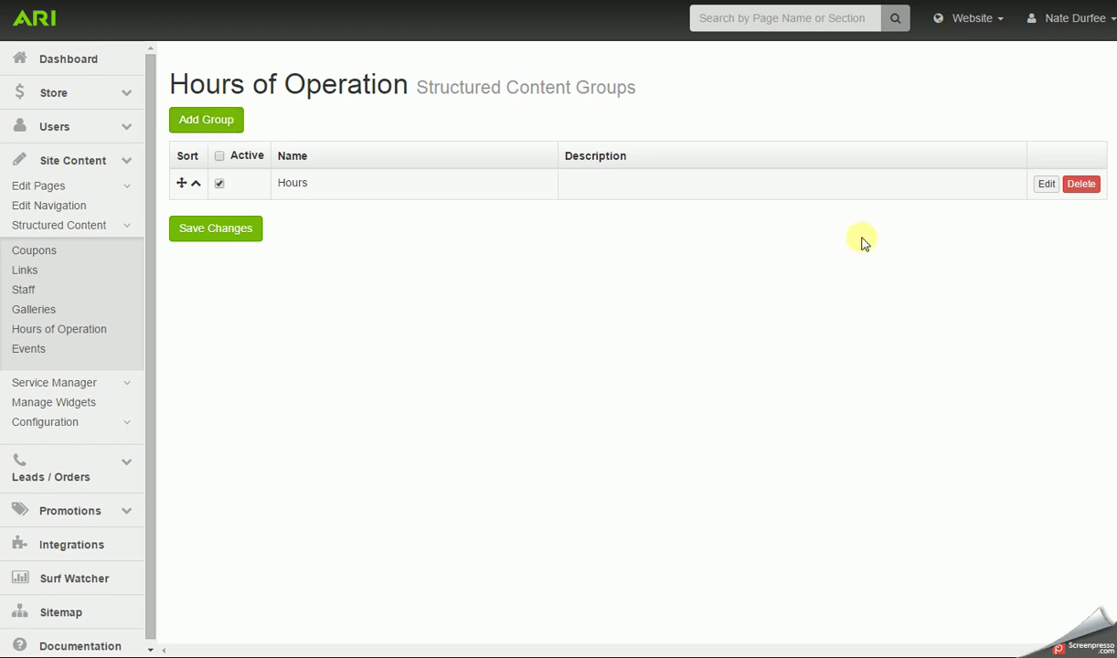
pyautogui.click(1046, 186)
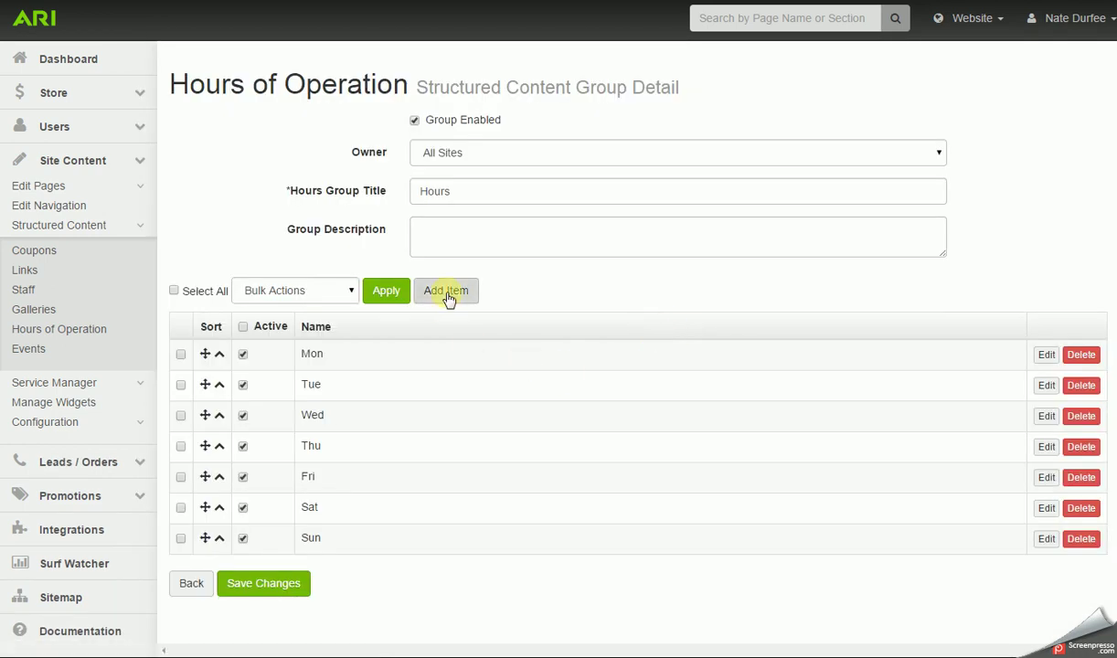
pyautogui.click(1046, 355)
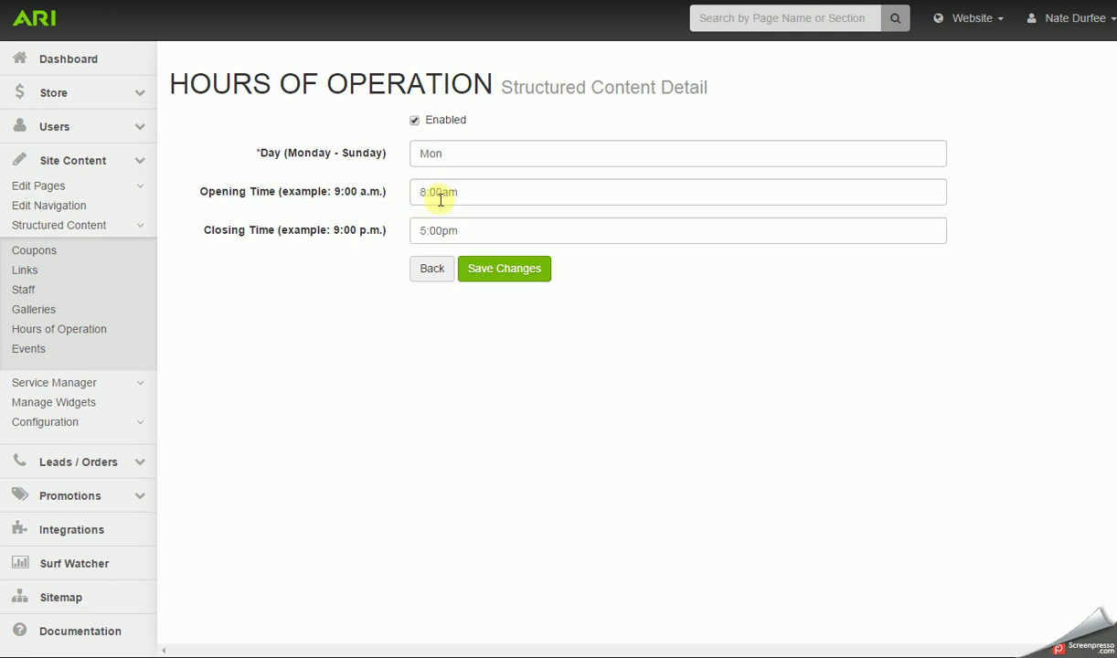
pyautogui.click(430, 269)
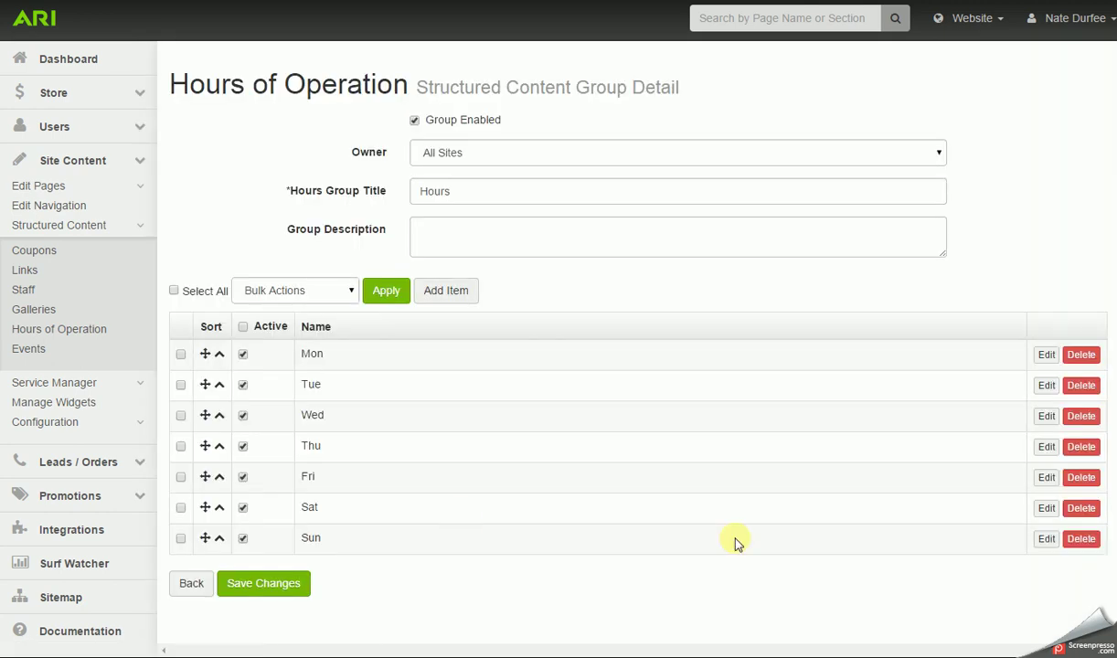
pyautogui.click(1045, 540)
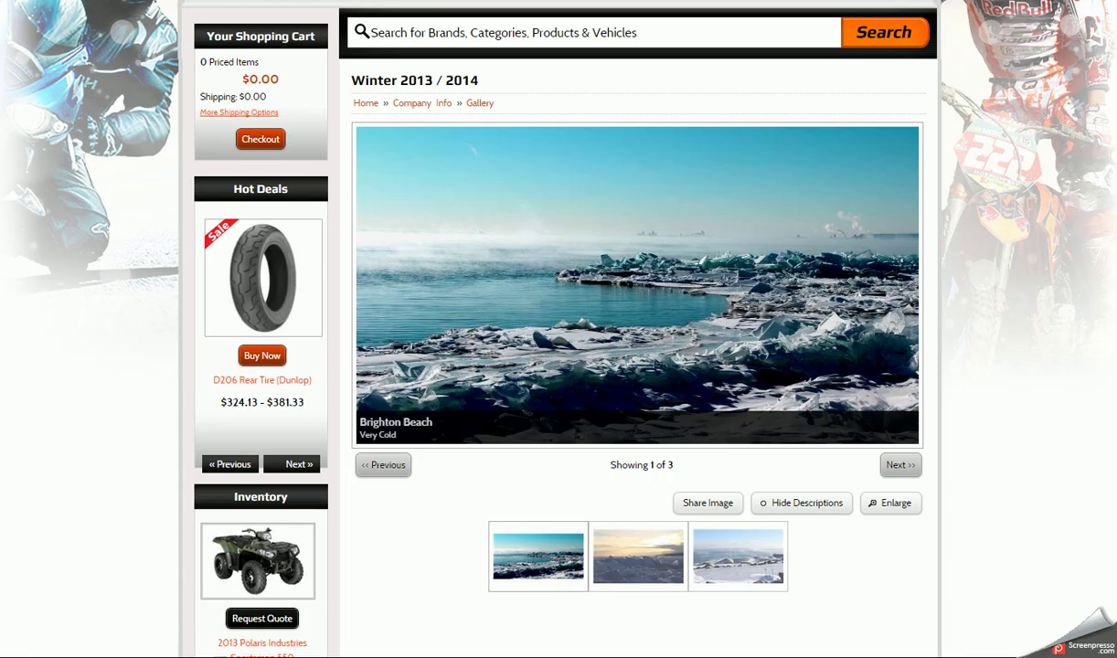
pyautogui.scroll(-3, 123, 209)
pyautogui.scroll(-3, 123, 209)
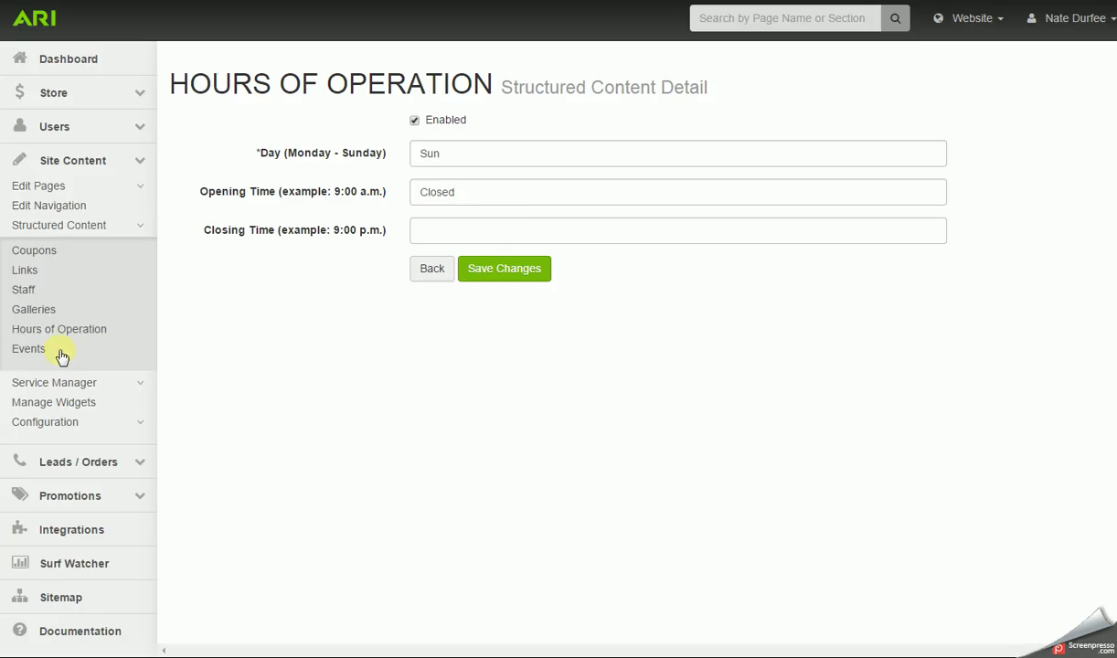
# Step: Open a blank item form in the Events group, enable it, and examine its title, start time, end time and description fields
pyautogui.click(31, 349)
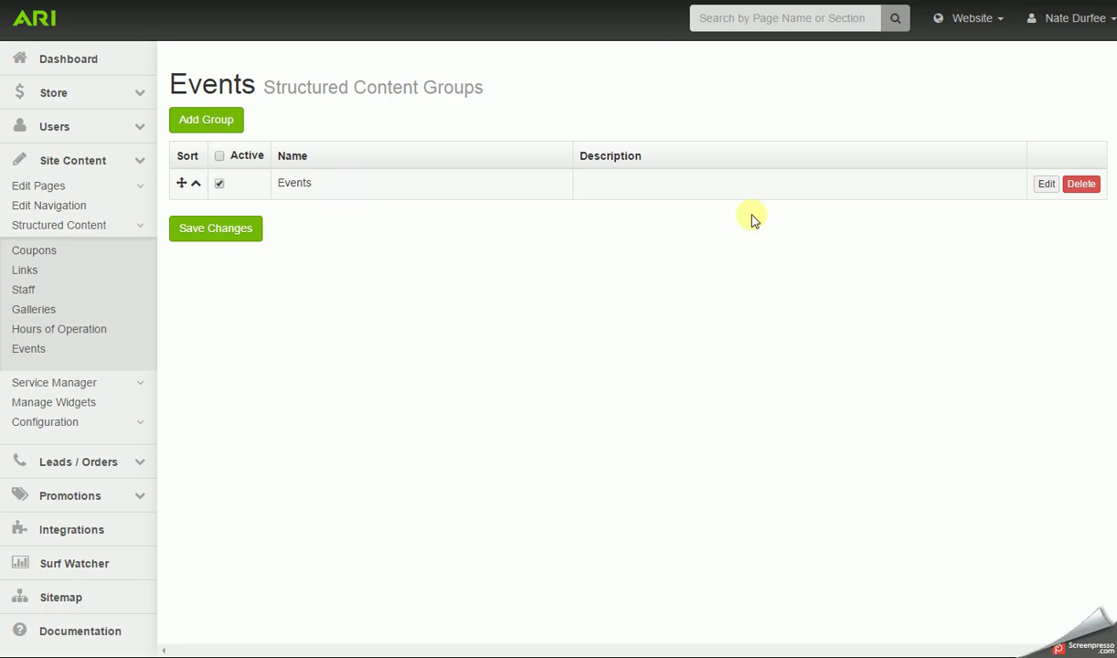
pyautogui.click(1046, 187)
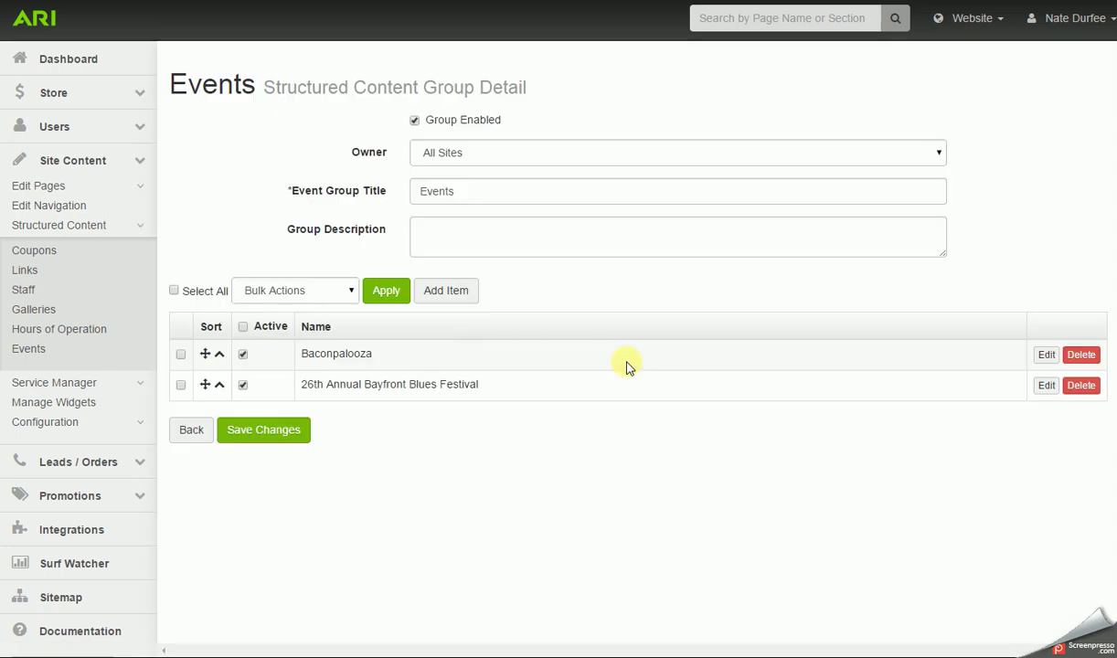
pyautogui.click(447, 291)
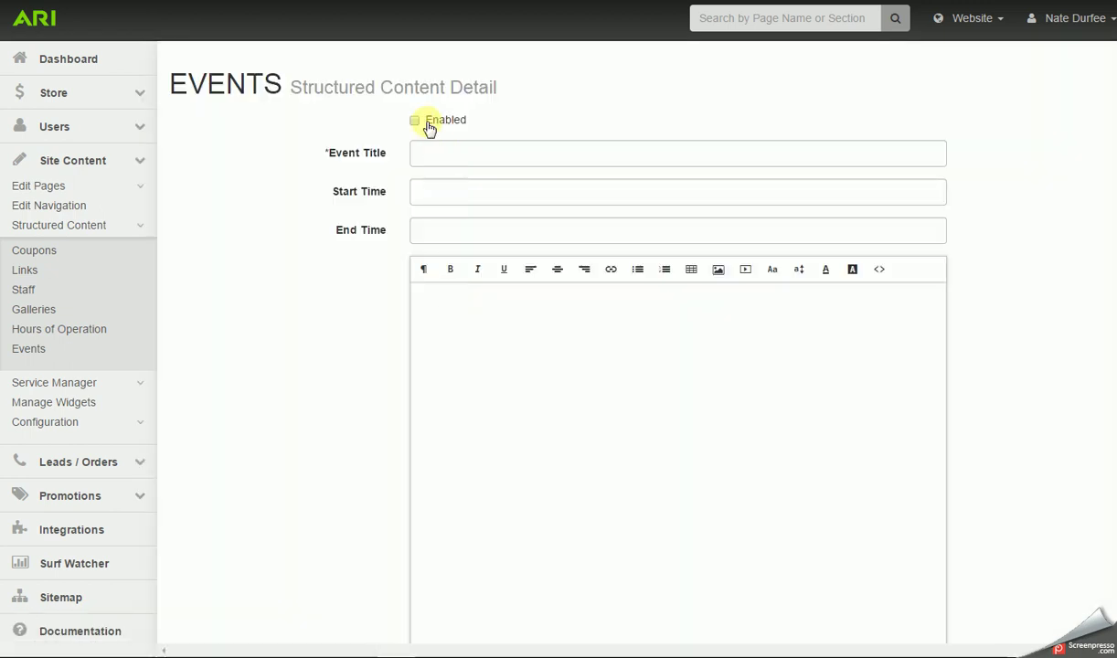
pyautogui.click(415, 120)
pyautogui.click(430, 156)
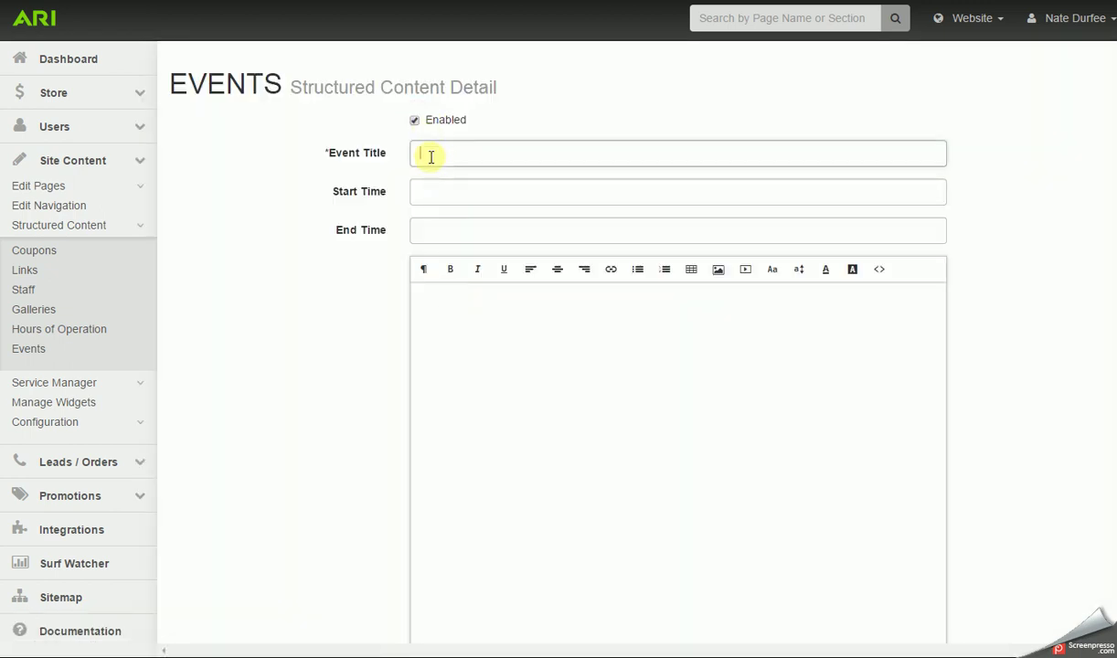
pyautogui.click(417, 192)
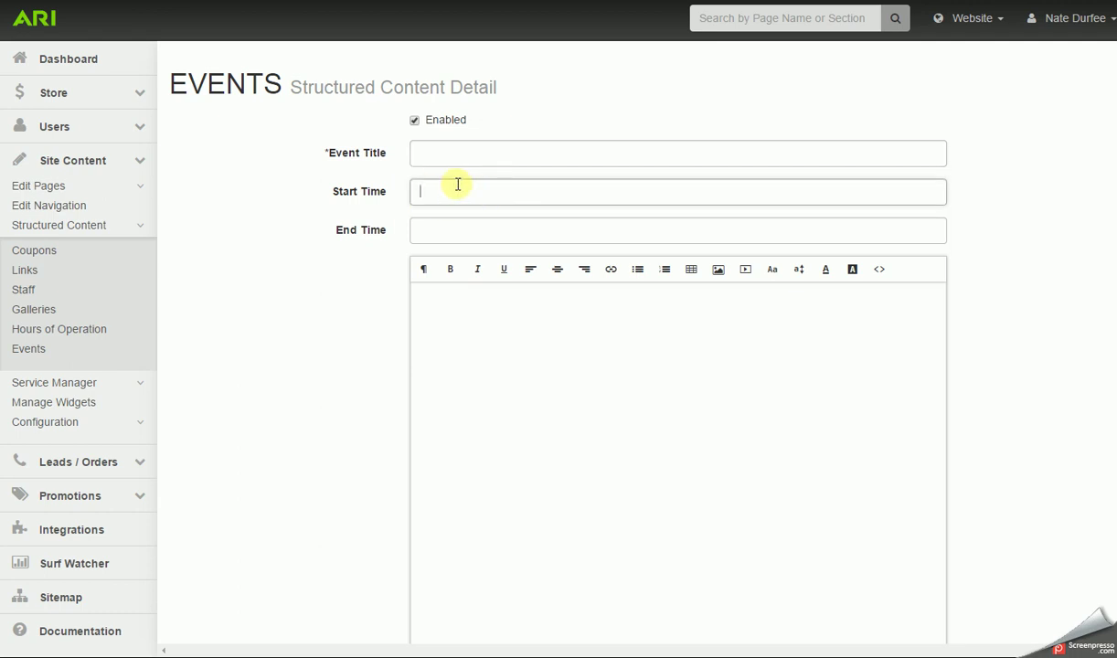
pyautogui.click(459, 230)
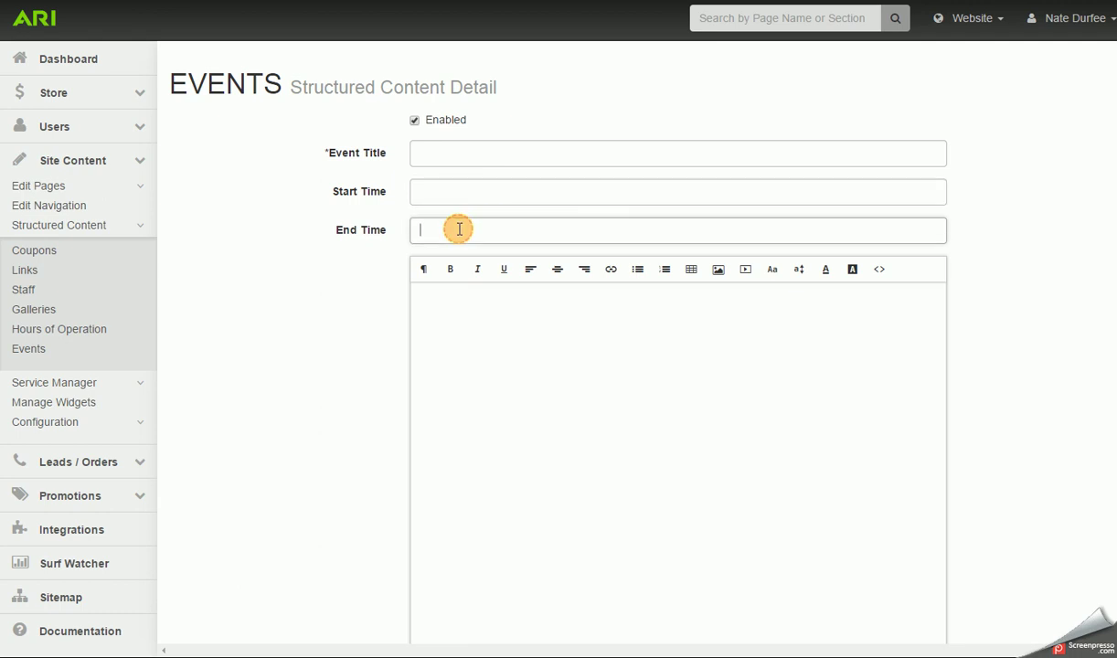
pyautogui.scroll(-1, 350, 302)
pyautogui.click(490, 256)
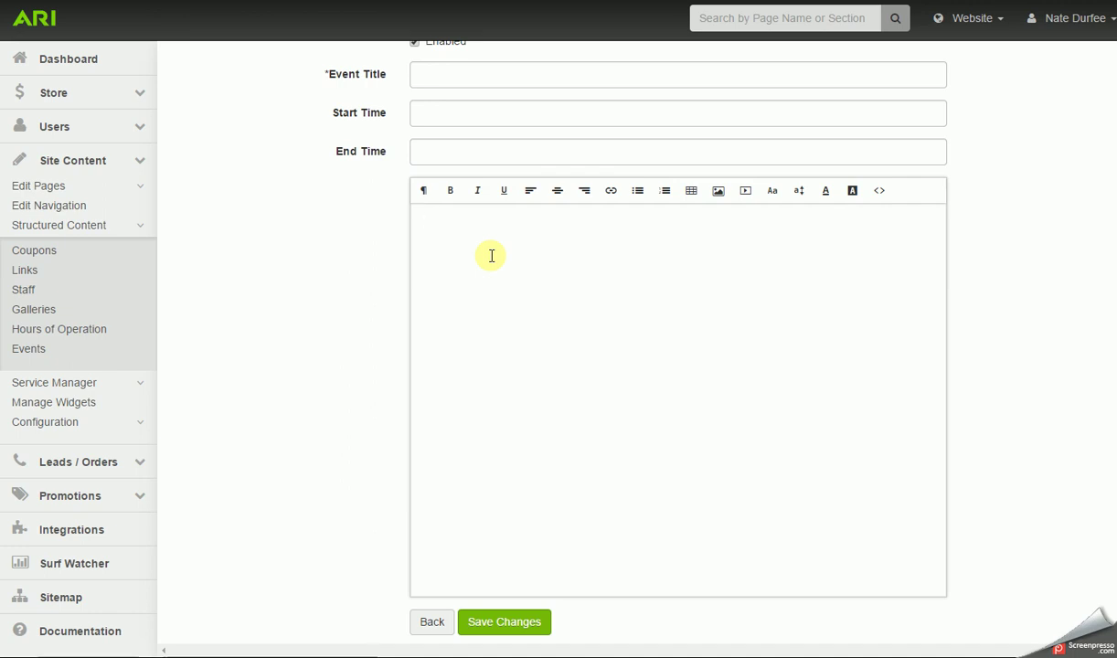
pyautogui.scroll(1, 490, 256)
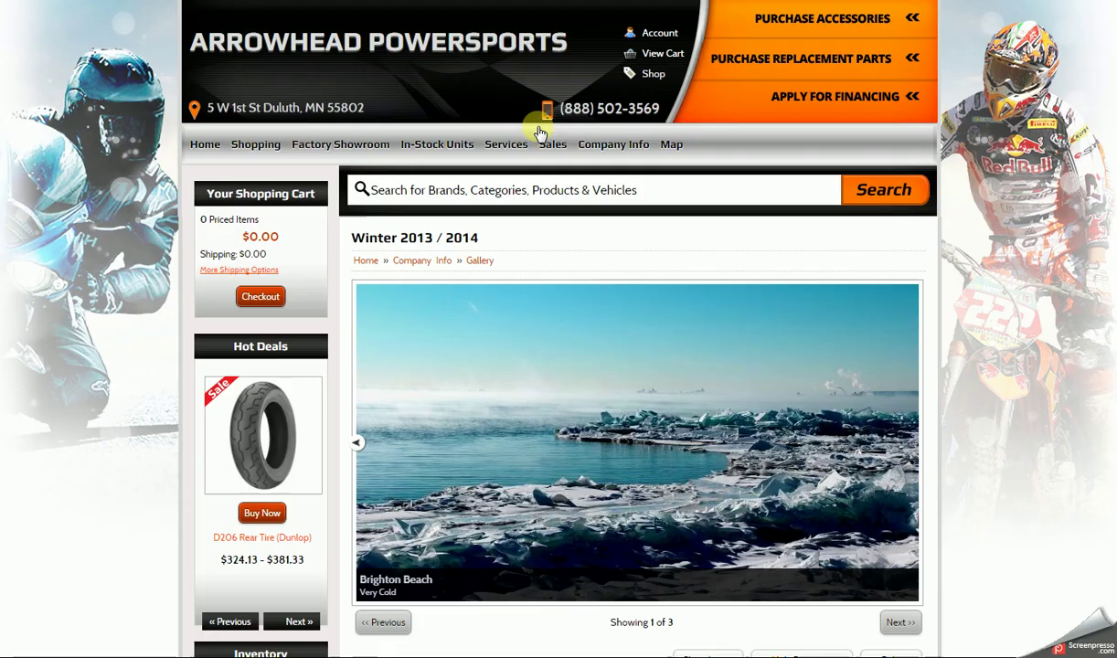
# Step: View the Events page under Company Info on the live site and read the 26th Annual Bayfront Blues Festival details
pyautogui.moveTo(621, 147)
pyautogui.click(607, 254)
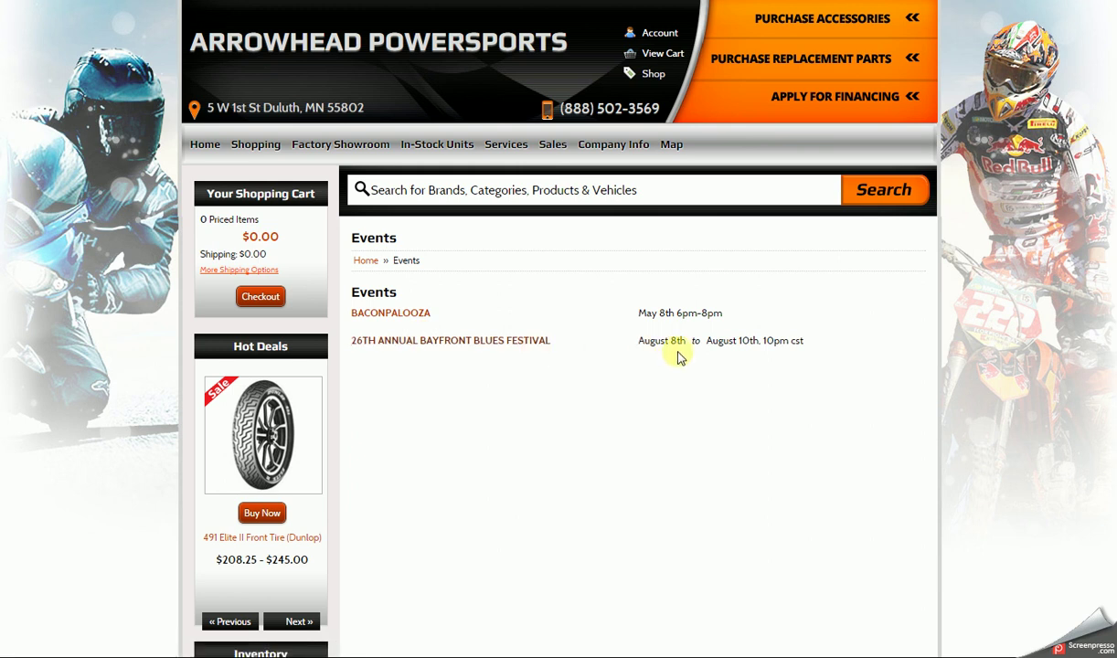
pyautogui.click(460, 344)
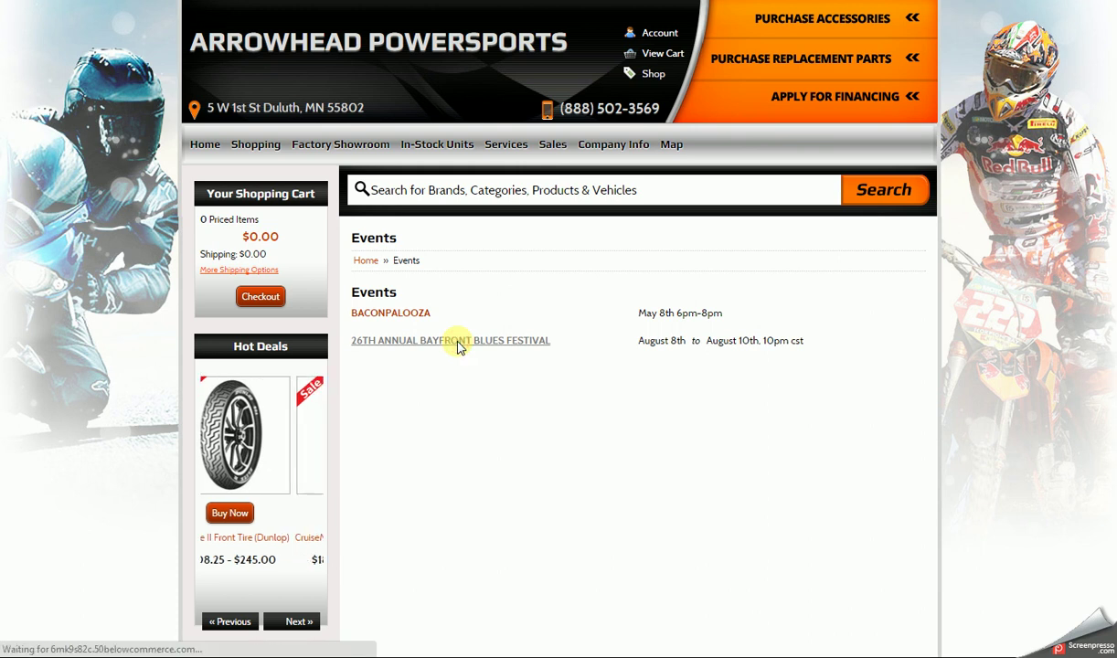
pyautogui.scroll(-2, 460, 347)
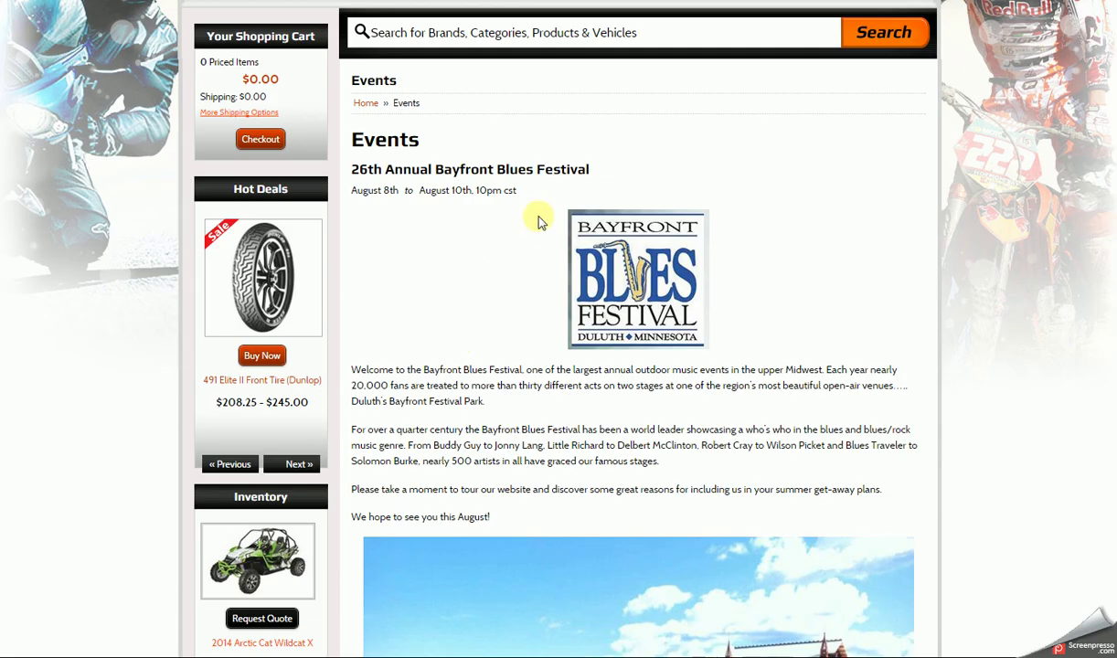
pyautogui.scroll(-5, 475, 313)
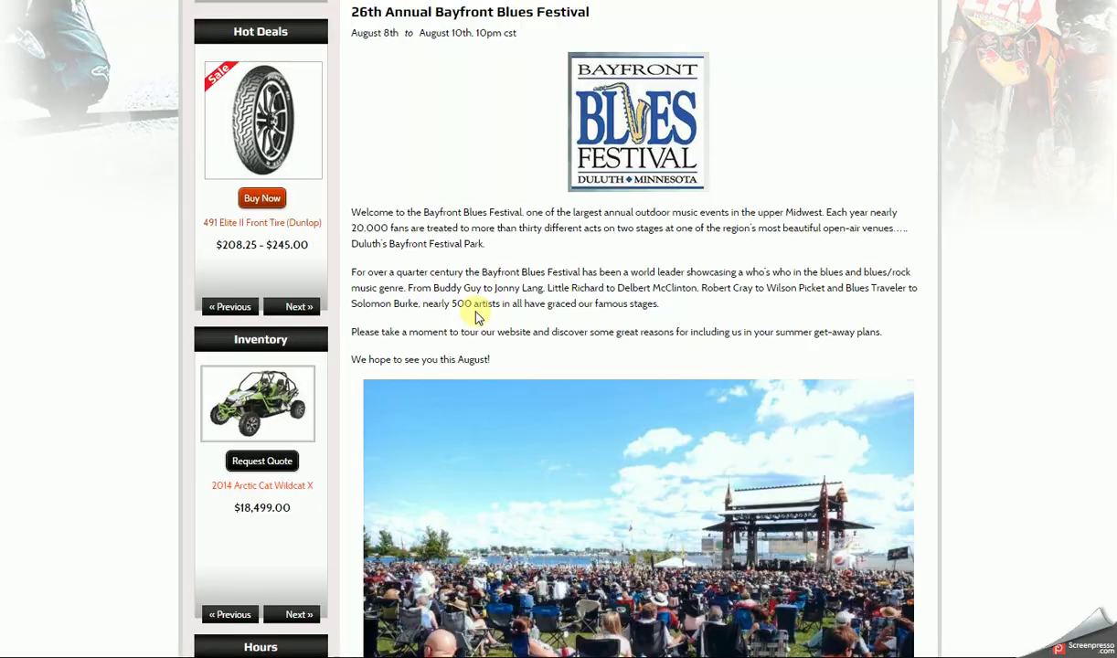
pyautogui.scroll(7, 475, 316)
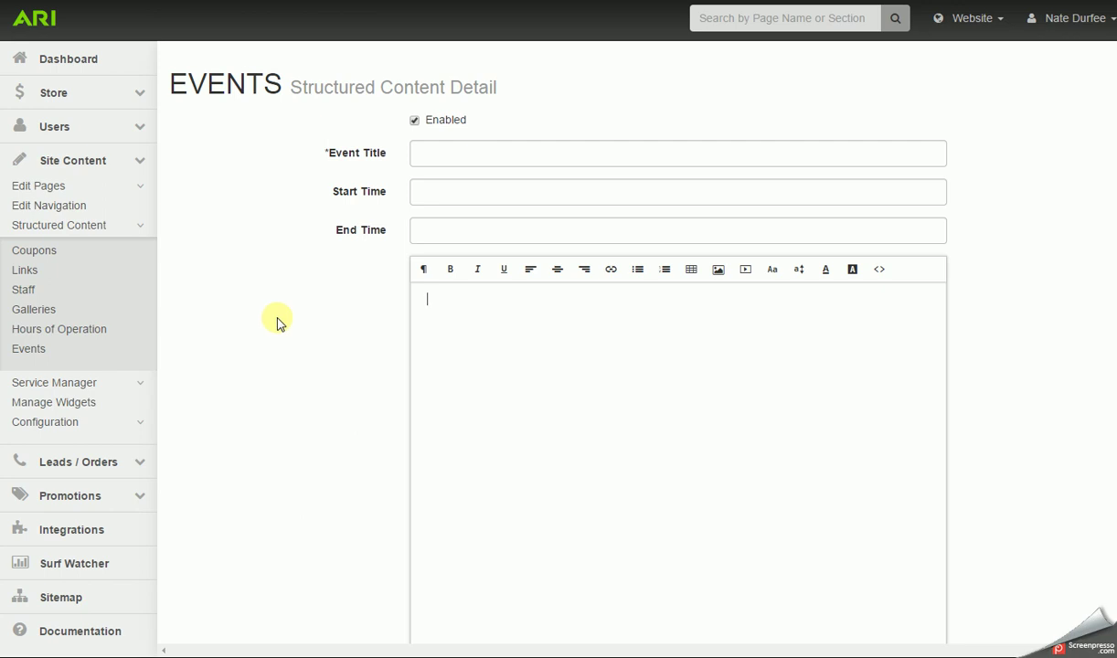
# Step: Open the primary location's information in the site configuration and examine its details, including name, address and phone fields
pyautogui.click(140, 226)
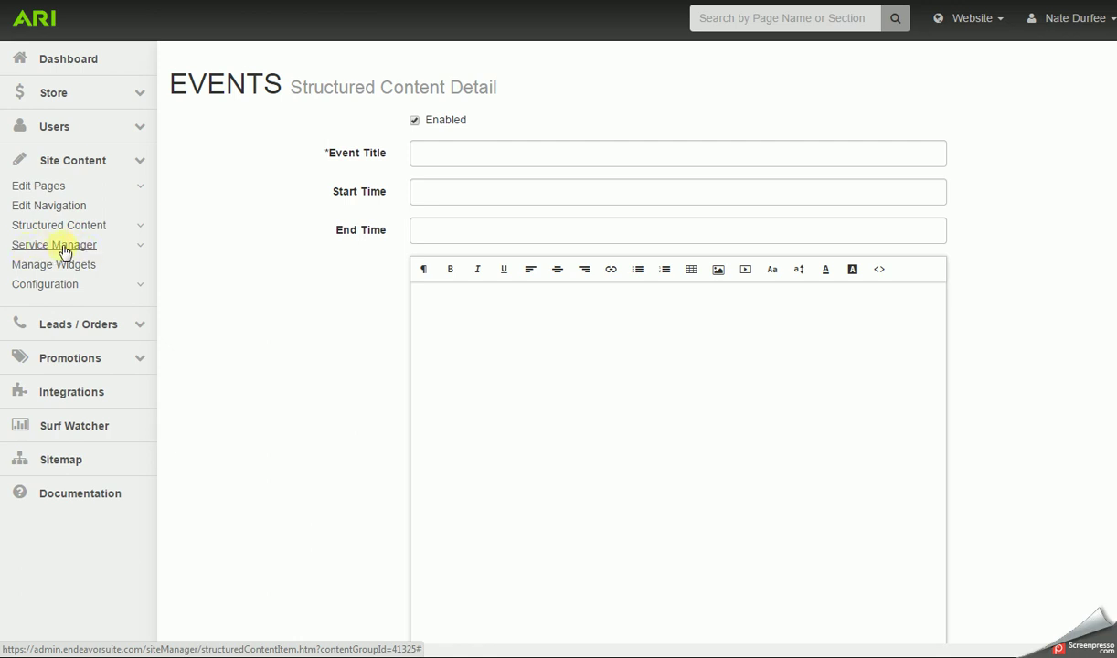
pyautogui.click(68, 287)
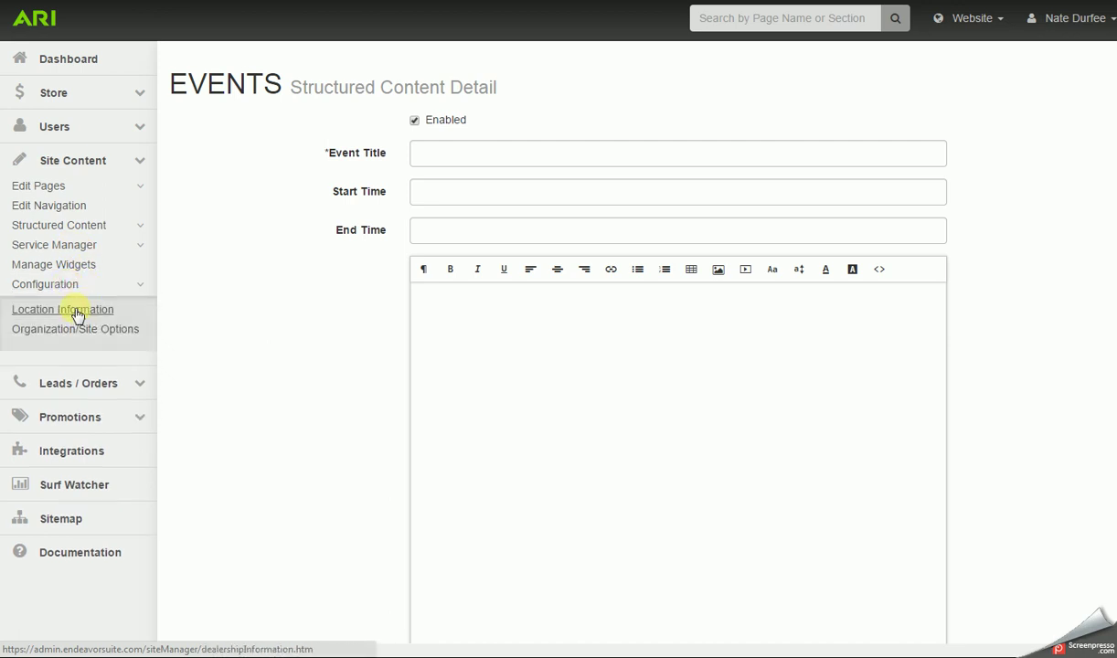
pyautogui.click(77, 313)
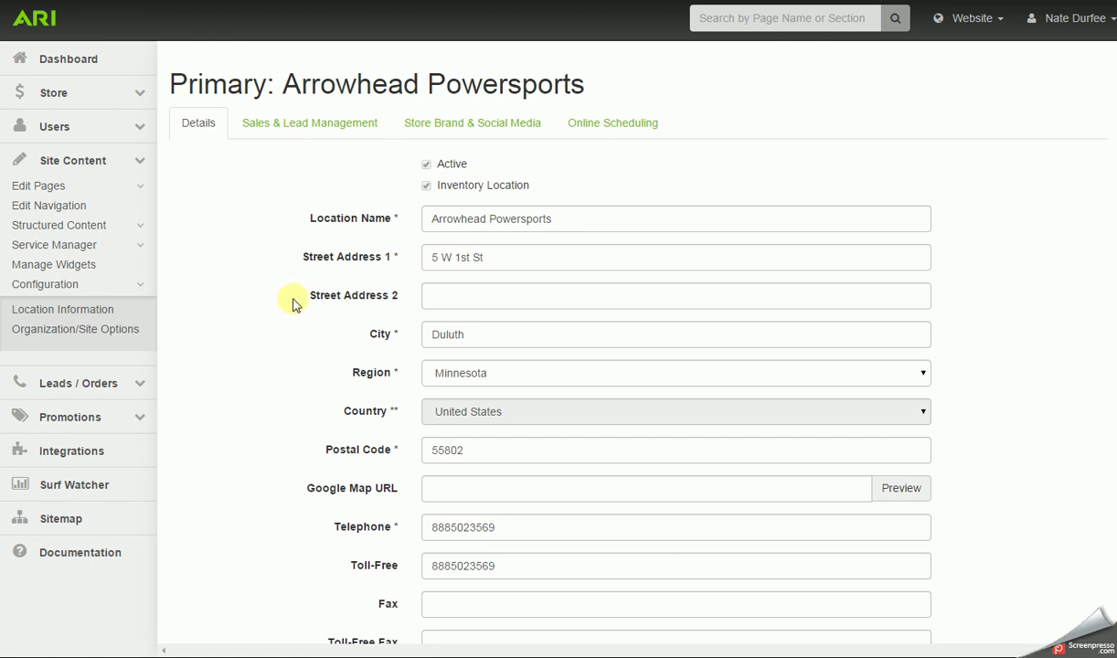
# Step: Examine the location's Sales & Lead Management email settings for ecommerce orders and the contact, quote and brochure request forms
pyautogui.click(289, 128)
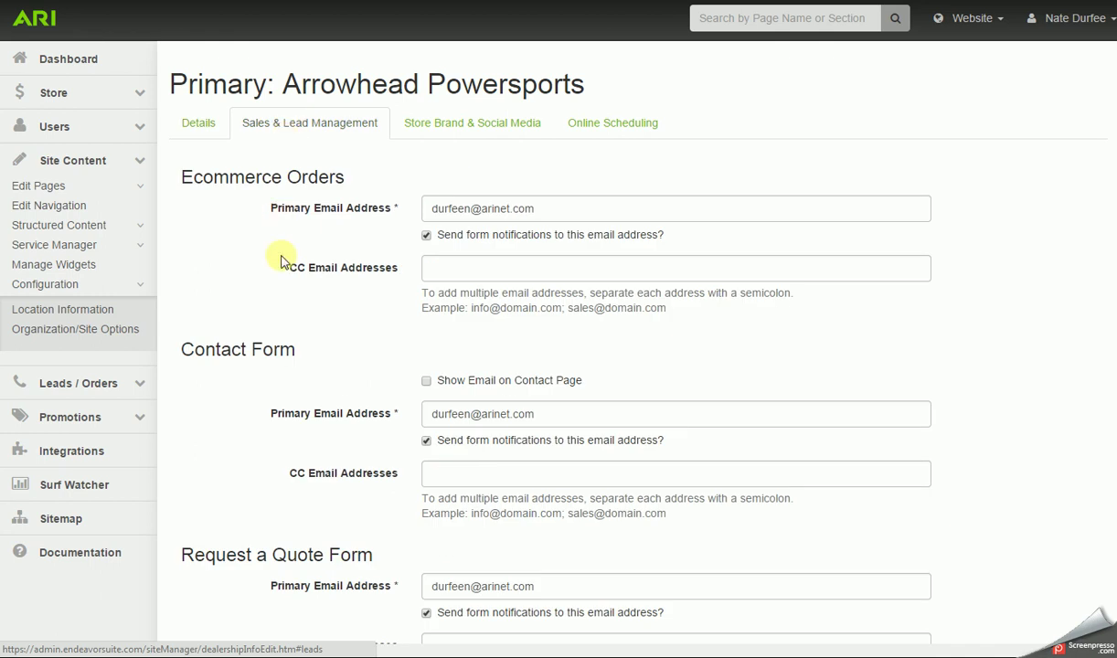
pyautogui.scroll(-1, 280, 262)
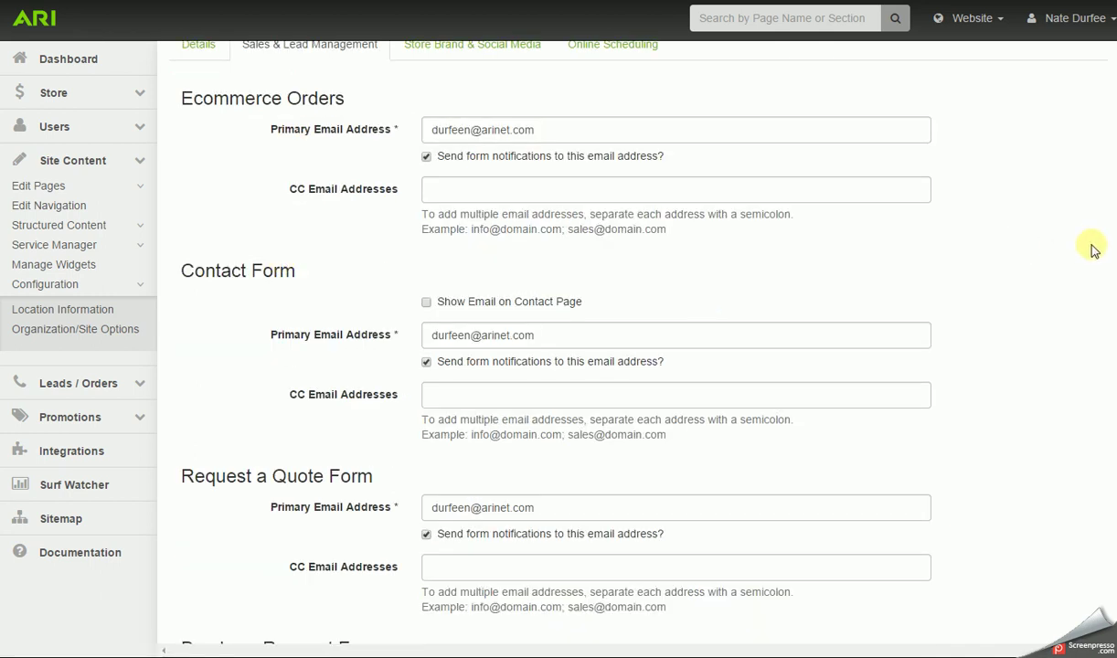
pyautogui.scroll(-1, 1114, 253)
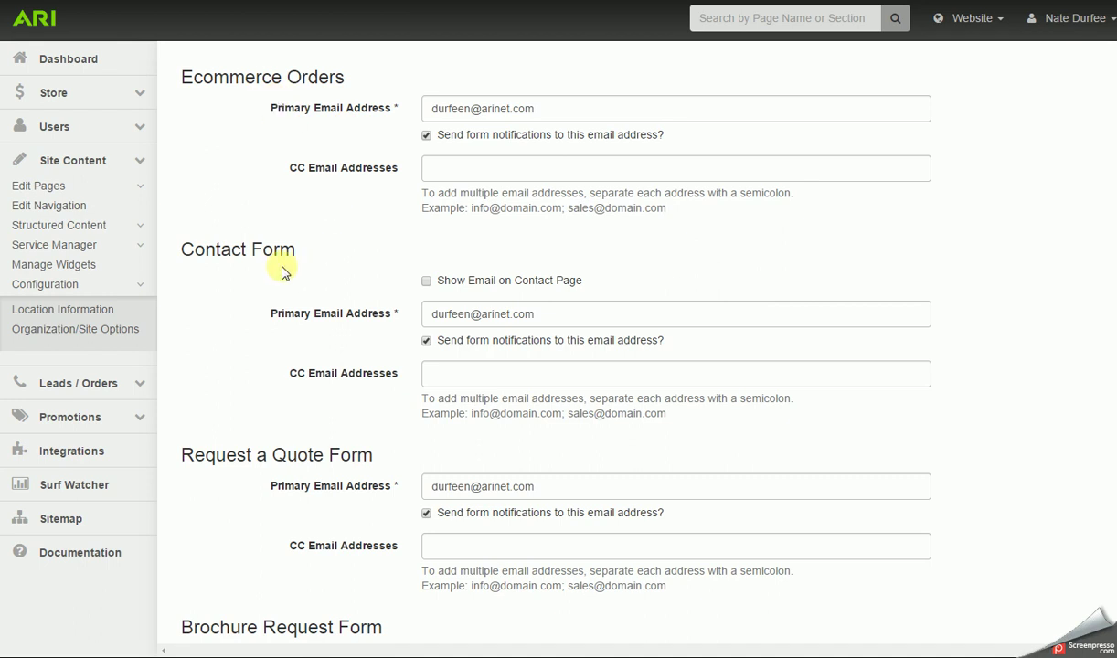
pyautogui.scroll(-1, 288, 283)
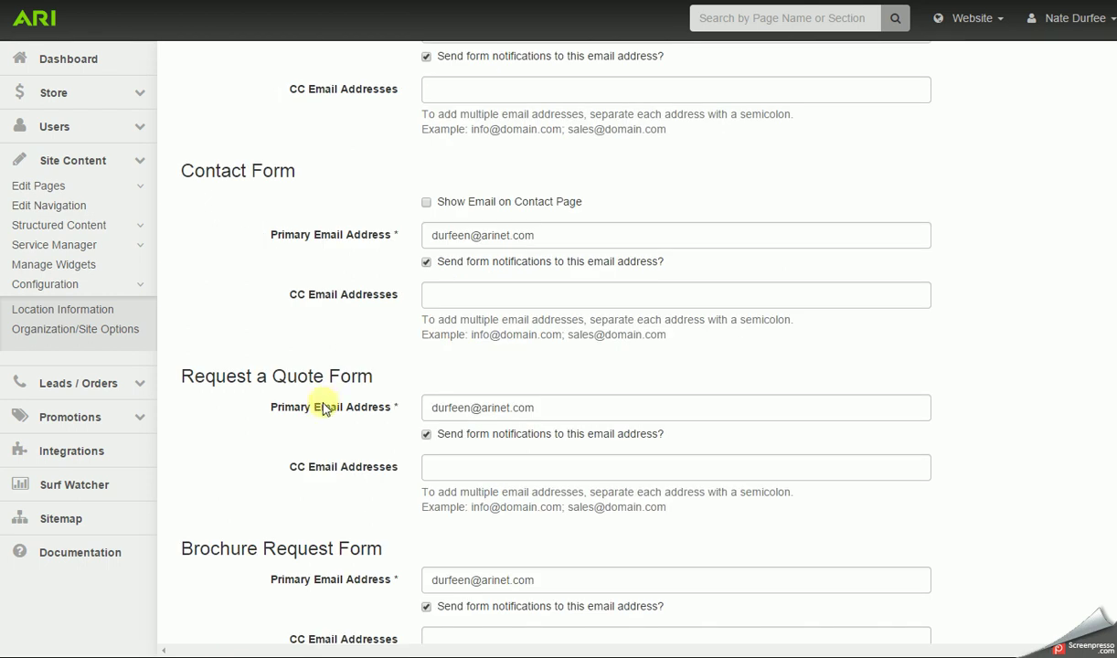
pyautogui.scroll(-1, 320, 406)
pyautogui.scroll(2, 320, 407)
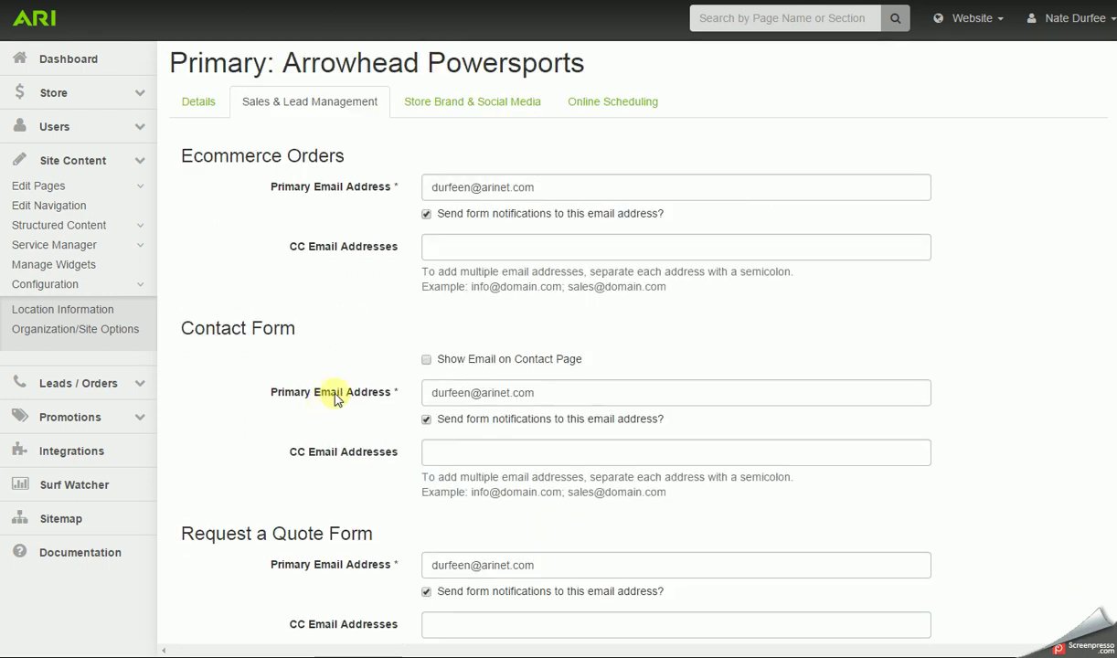
# Step: Examine the primary and CC email address fields for Ecommerce Orders, including the example of semicolon-separated addresses
pyautogui.scroll(-1, 343, 384)
pyautogui.moveTo(531, 109); pyautogui.dragTo(424, 108)
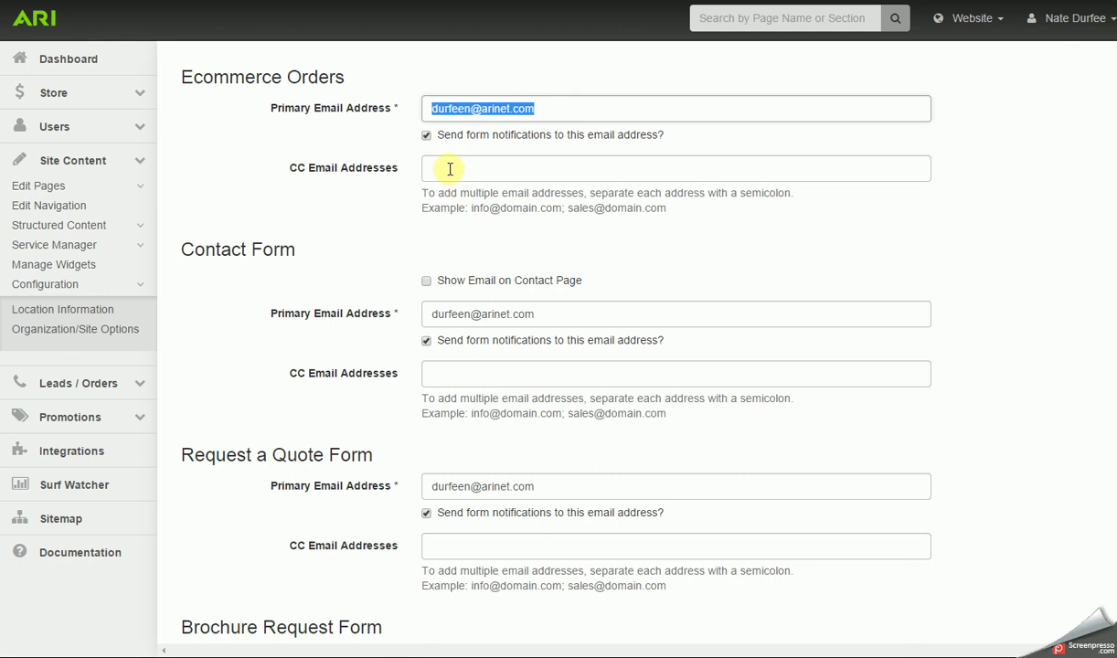
pyautogui.click(485, 169)
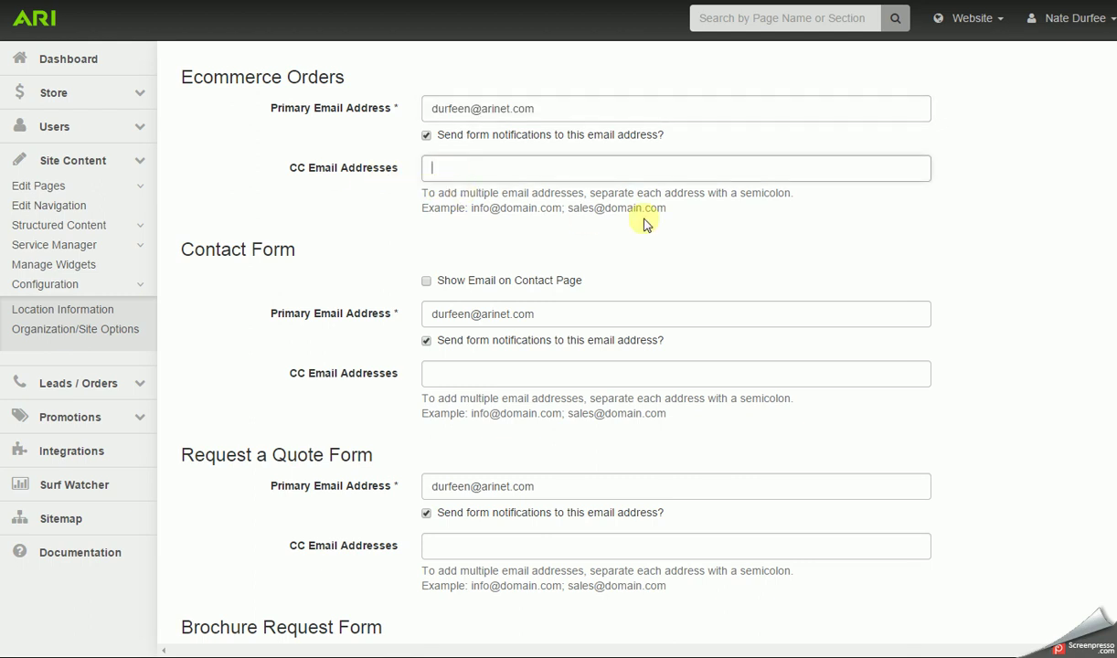
pyautogui.moveTo(667, 209); pyautogui.dragTo(469, 209)
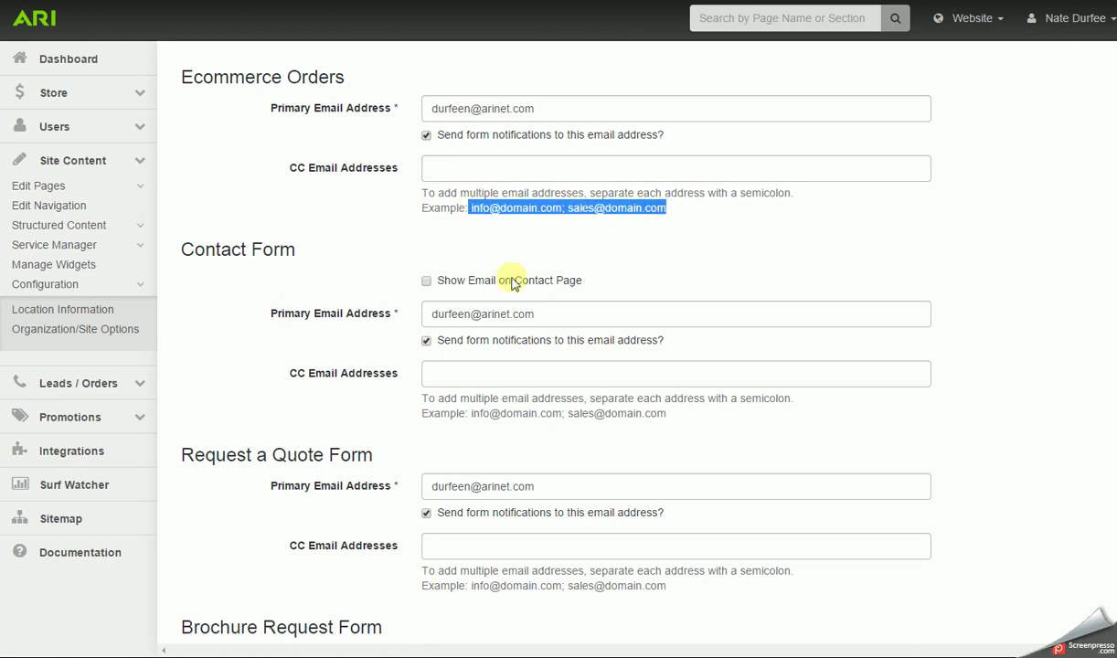
pyautogui.click(334, 218)
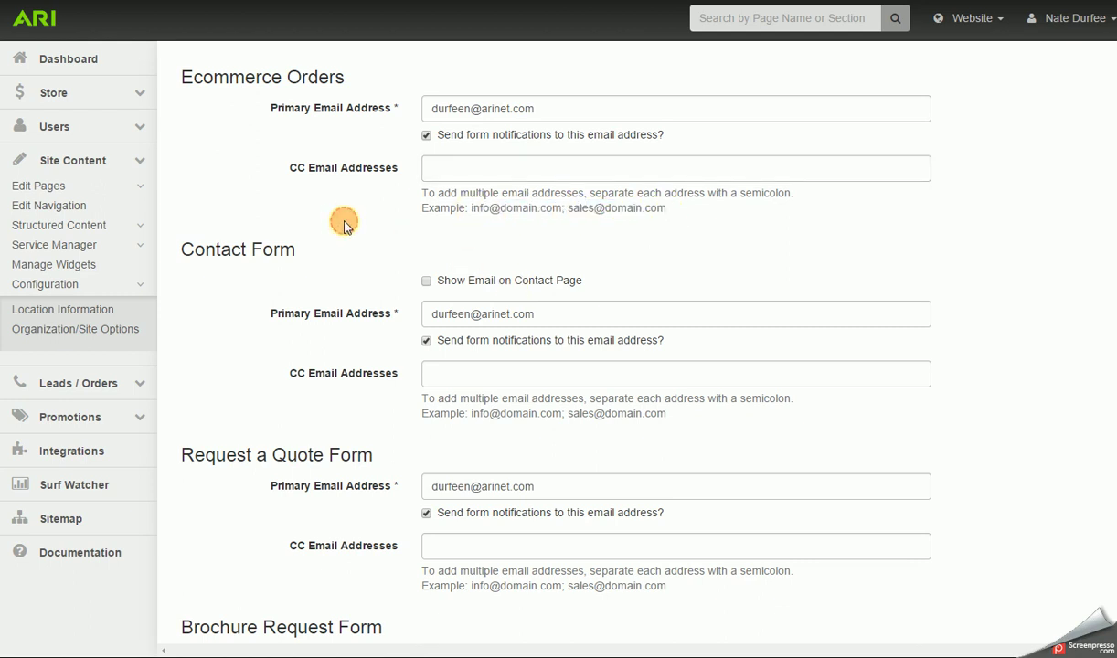